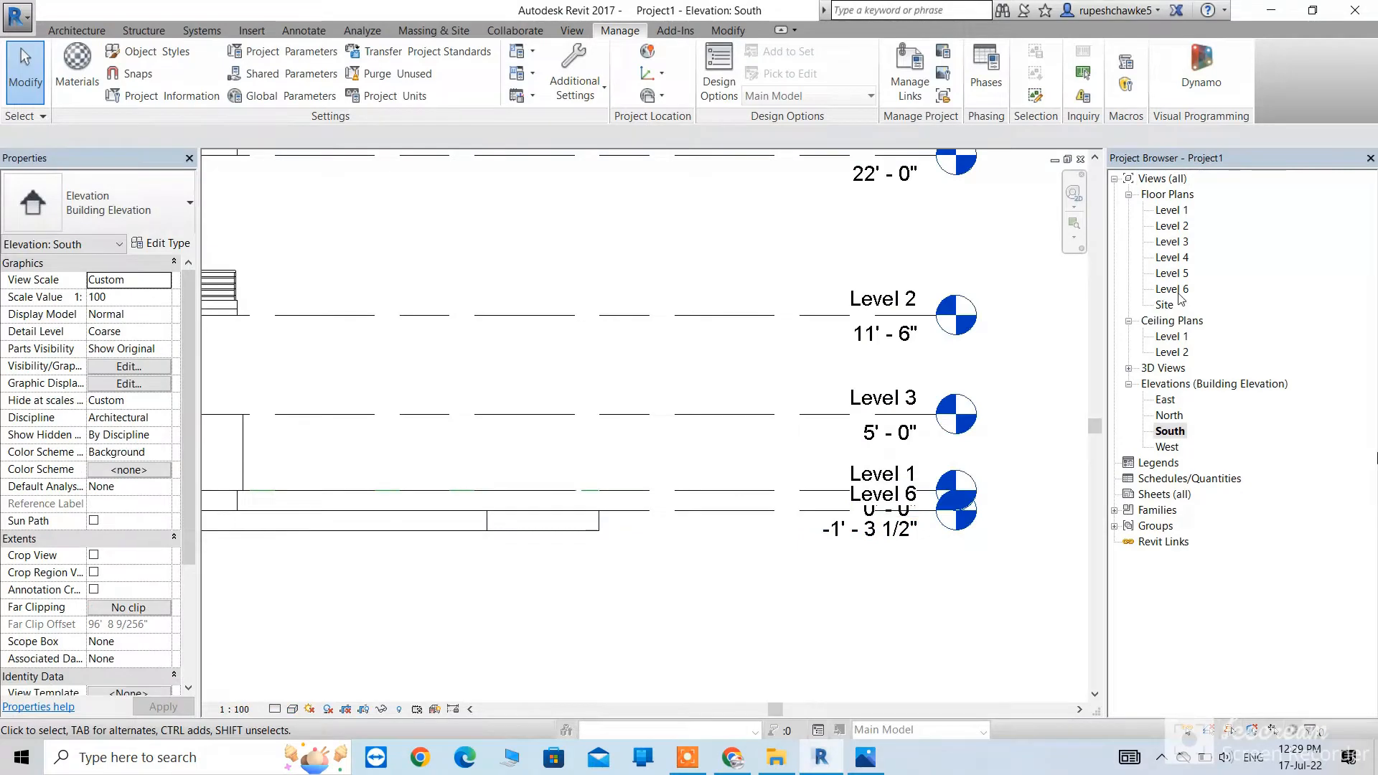
# Open the Level 6 floor plan and change the short front wall behind the car to the Basic Wall 9" type
pyautogui.doubleClick(1177, 291)
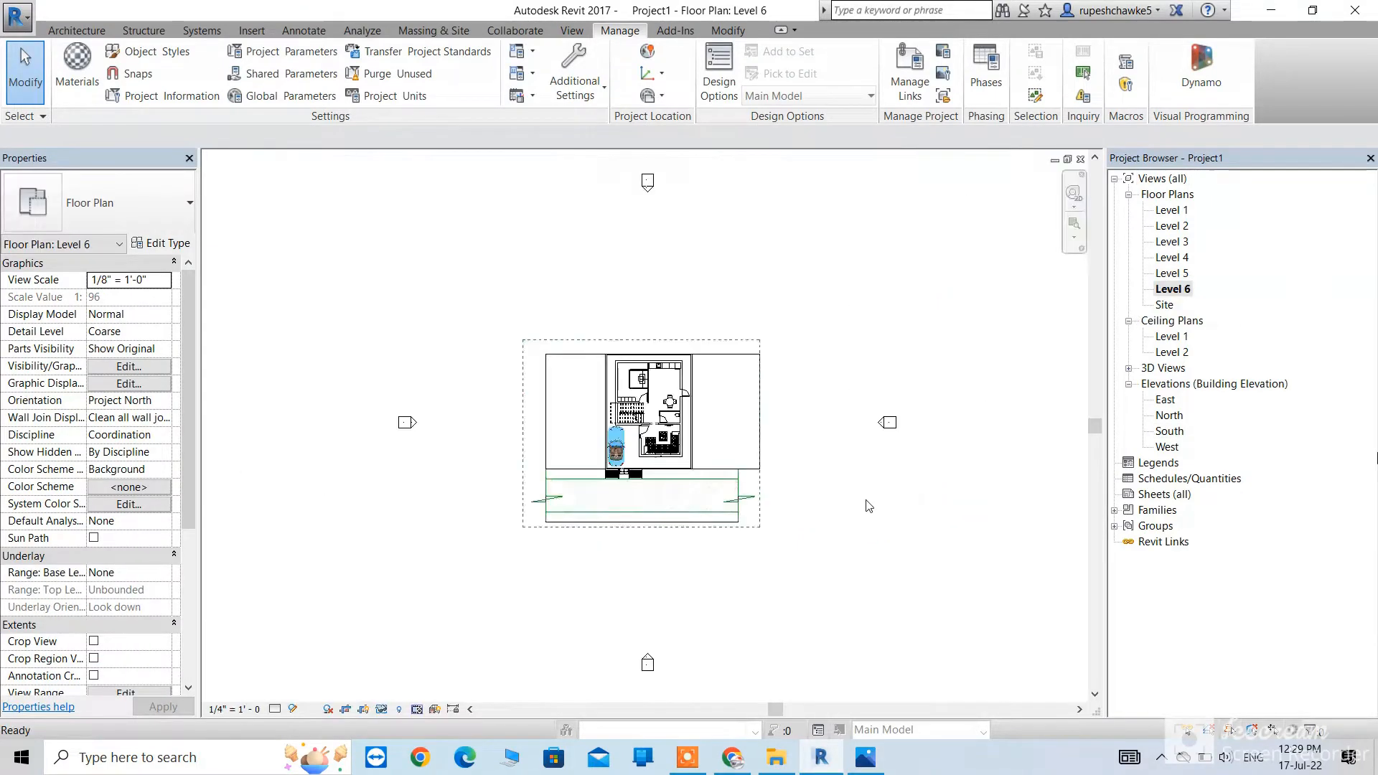
pyautogui.scroll(10, 583, 479)
pyautogui.click(518, 557)
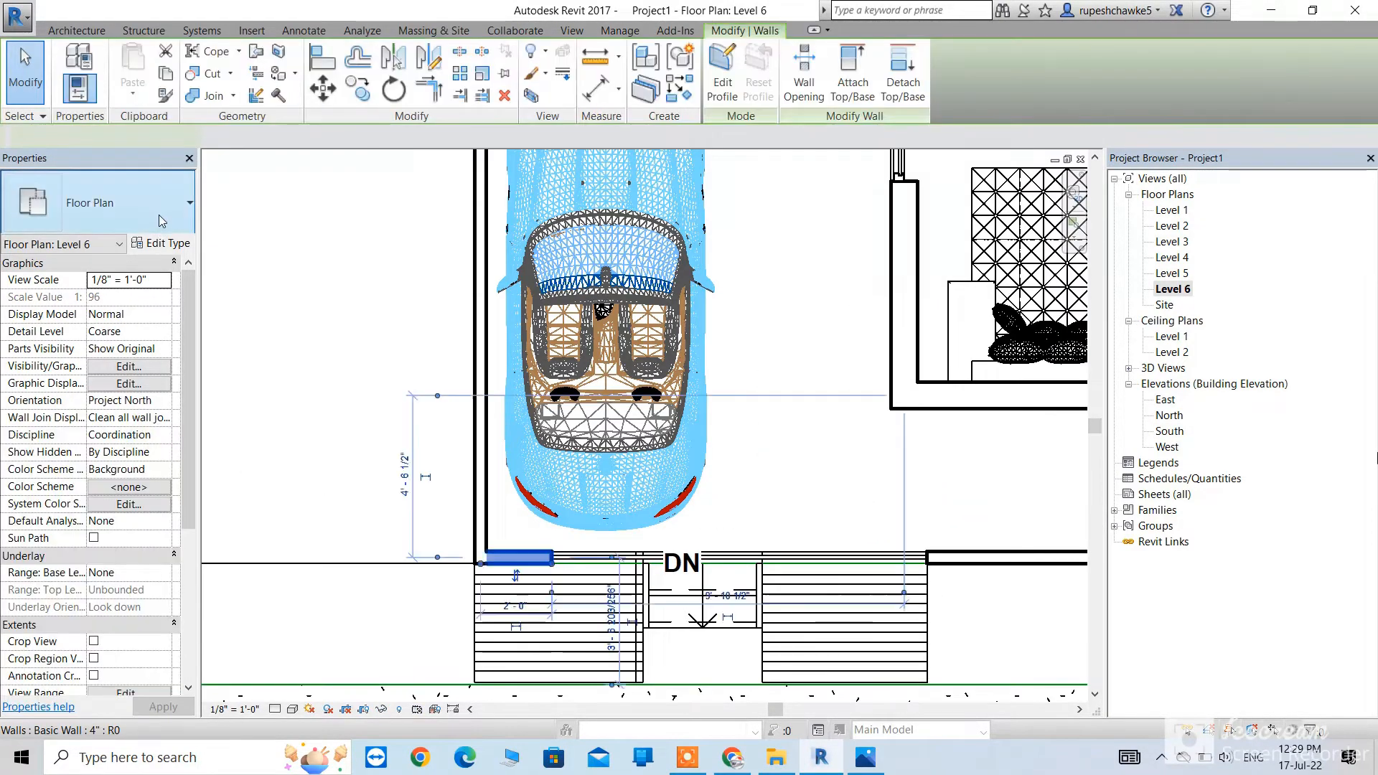
pyautogui.click(162, 219)
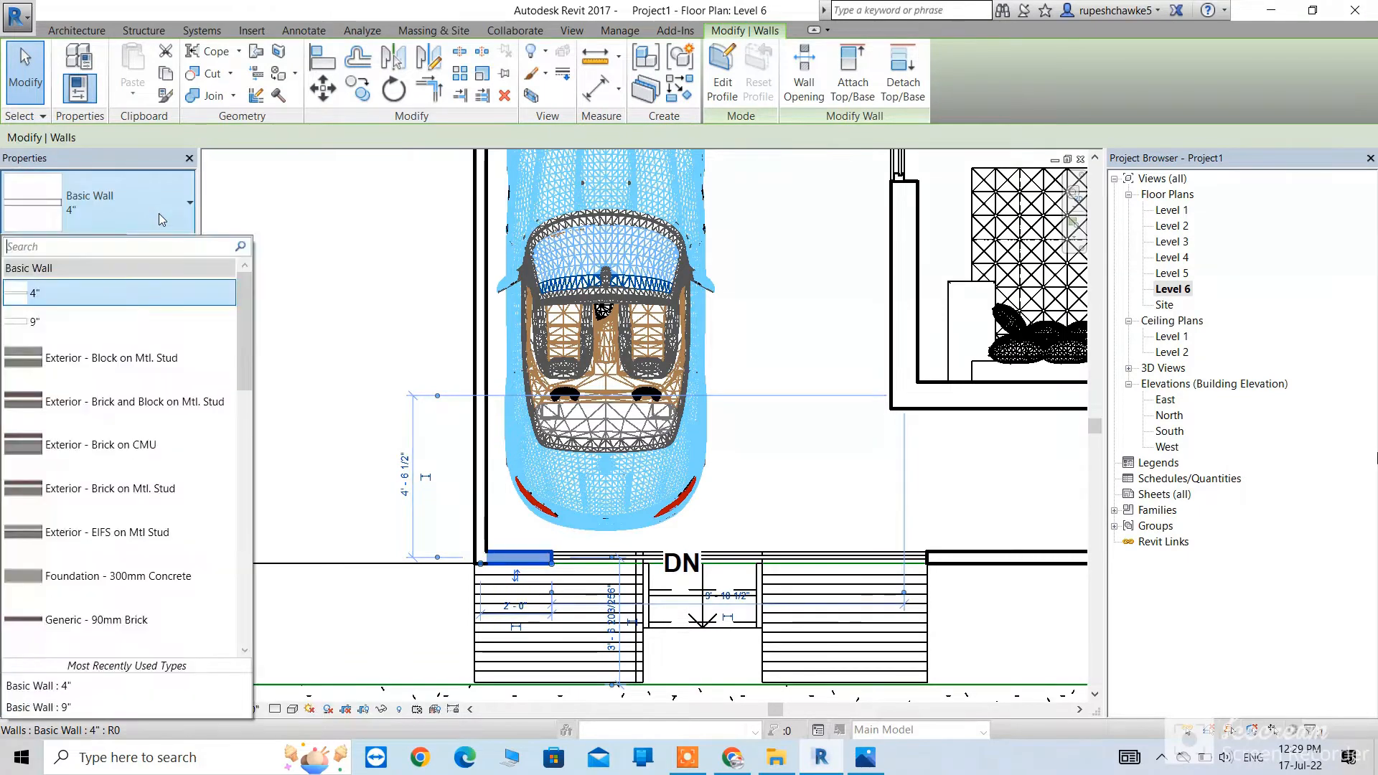
pyautogui.click(77, 320)
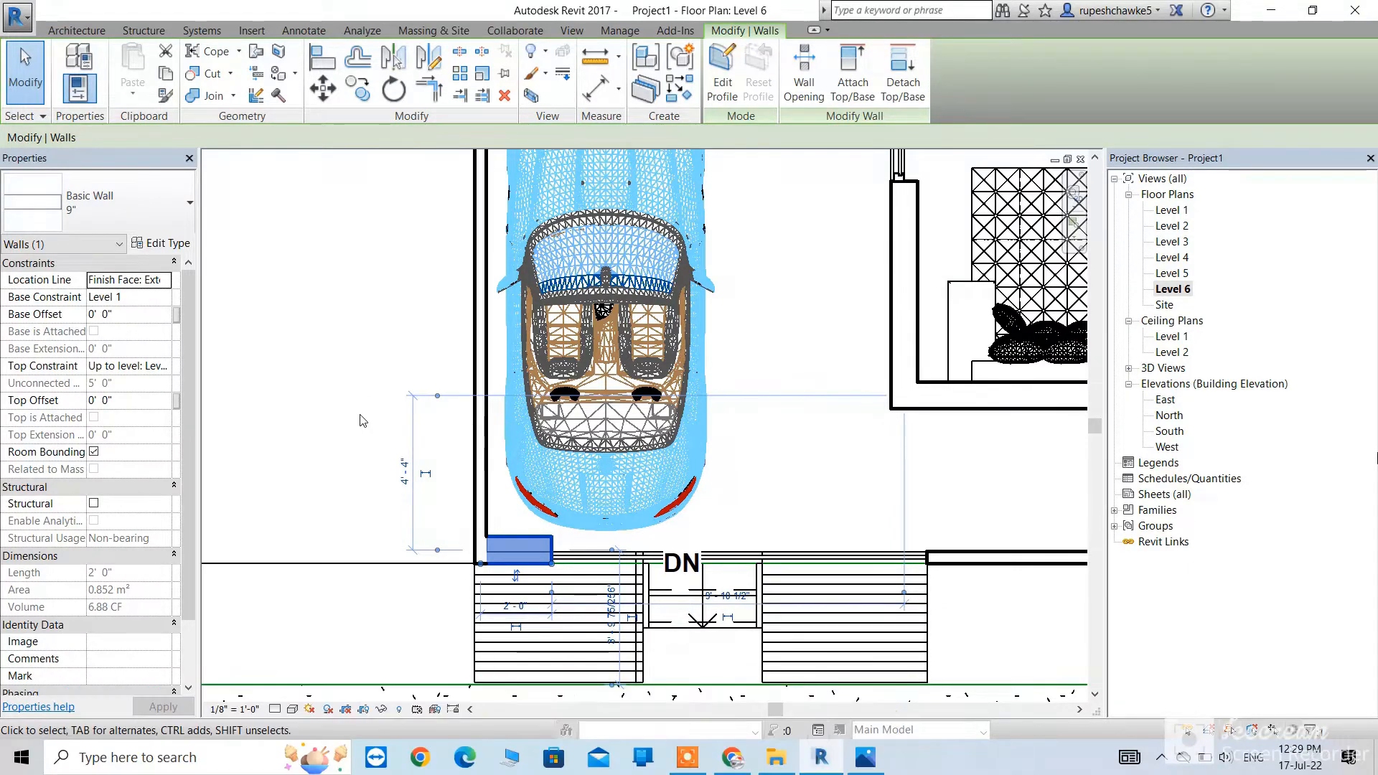
# Start an architectural M_Rectangular Column and set its type dimensions to 0' 9" depth and 1' 0" width
pyautogui.scroll(-1, 351, 384)
pyautogui.click(76, 31)
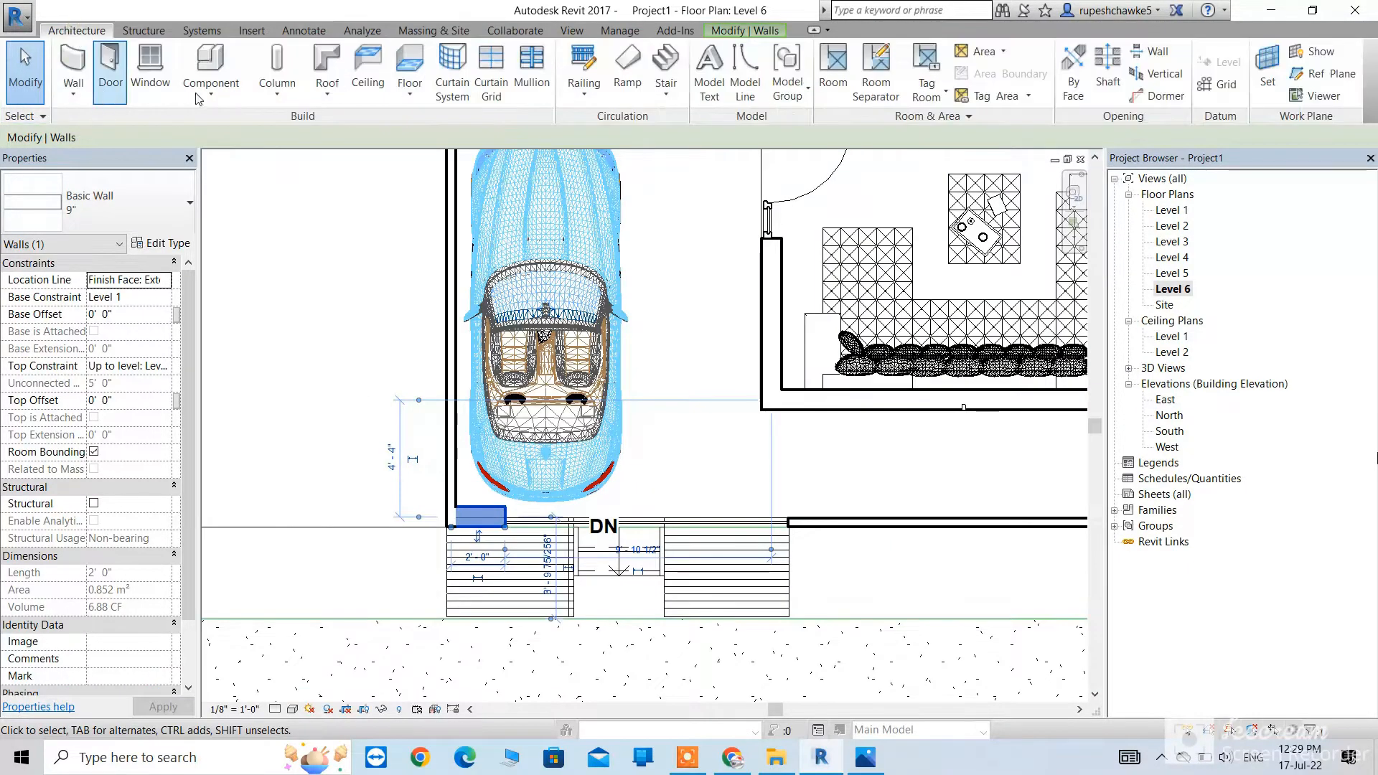
pyautogui.click(277, 92)
pyautogui.click(330, 162)
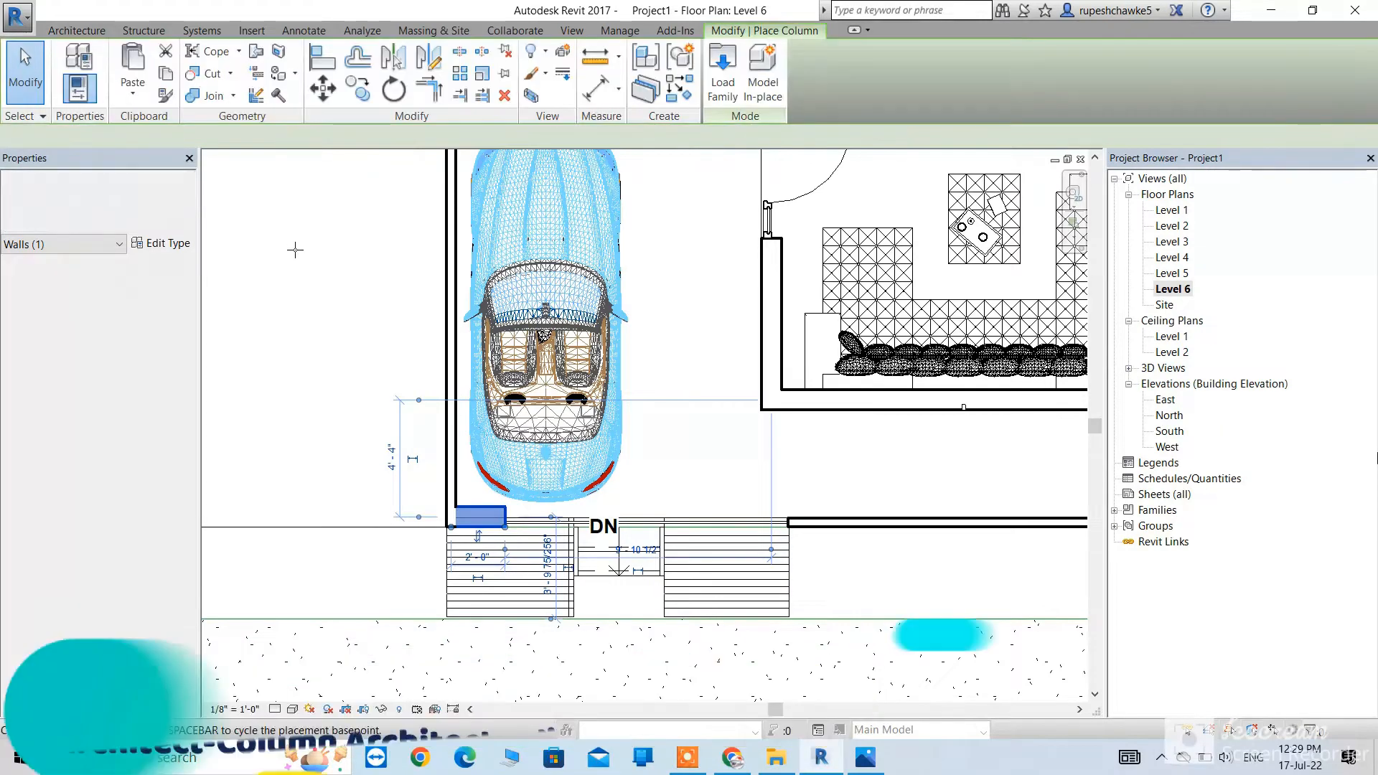
pyautogui.click(170, 245)
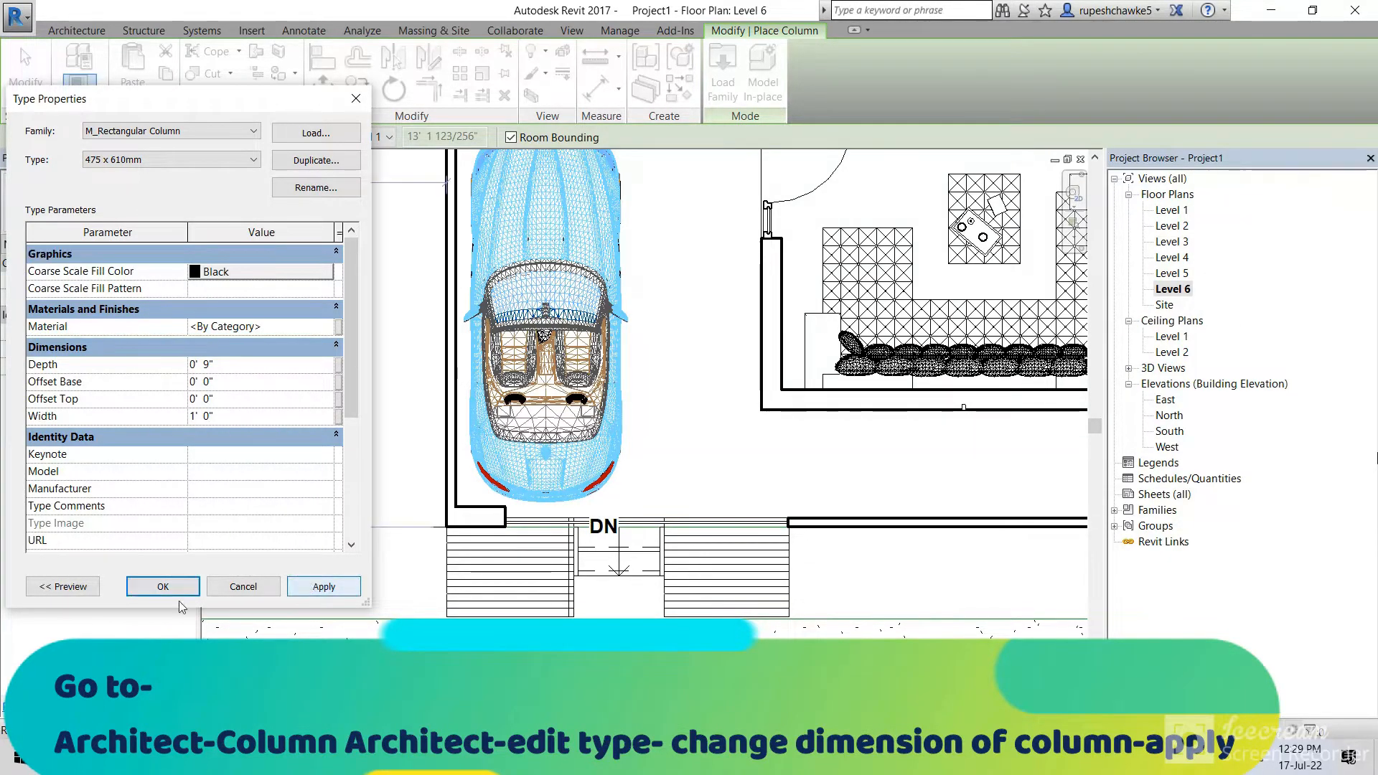
pyautogui.click(162, 587)
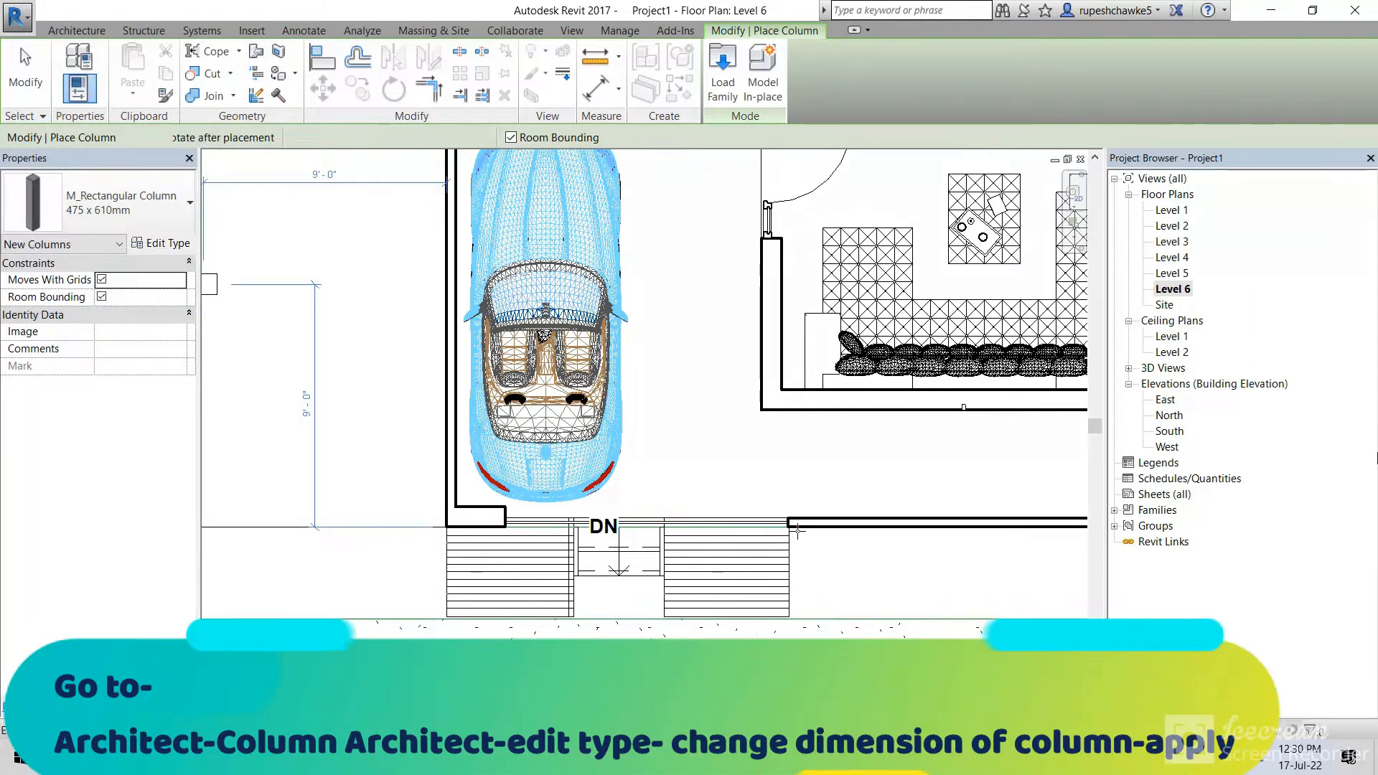
# Place the rectangular column at the front corner of the boundary wall farthest from the car
pyautogui.scroll(-3, 796, 531)
pyautogui.moveTo(768, 562); pyautogui.dragTo(492, 563, button='middle')
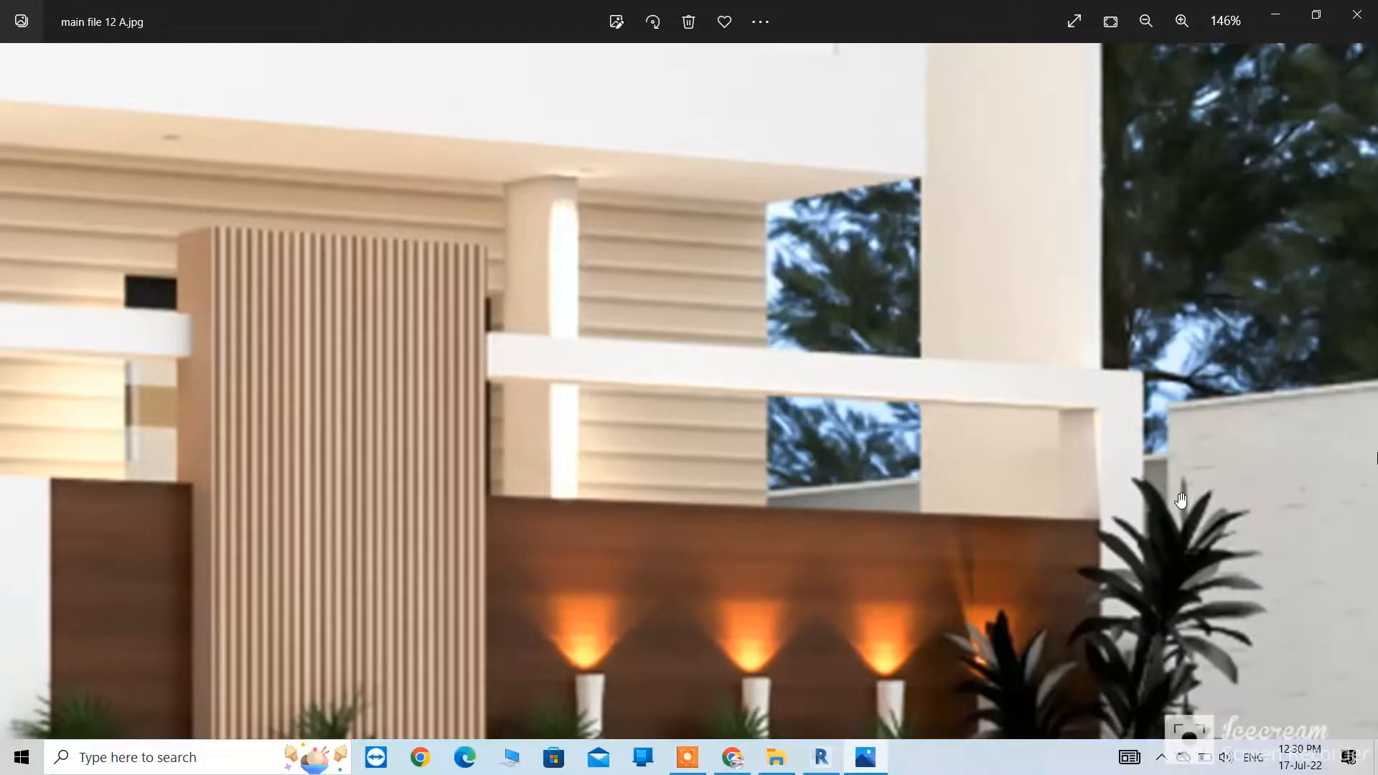
pyautogui.scroll(-5, 1177, 500)
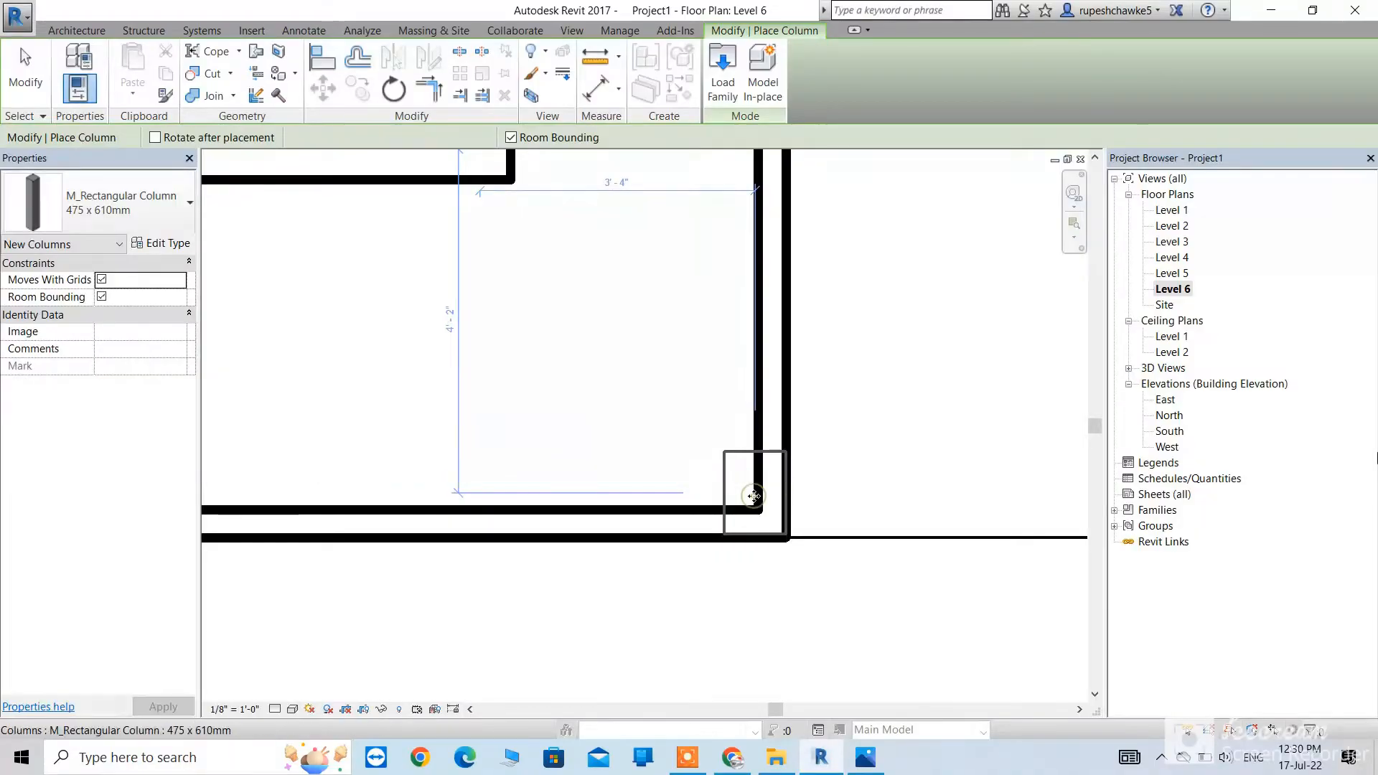
pyautogui.click(753, 496)
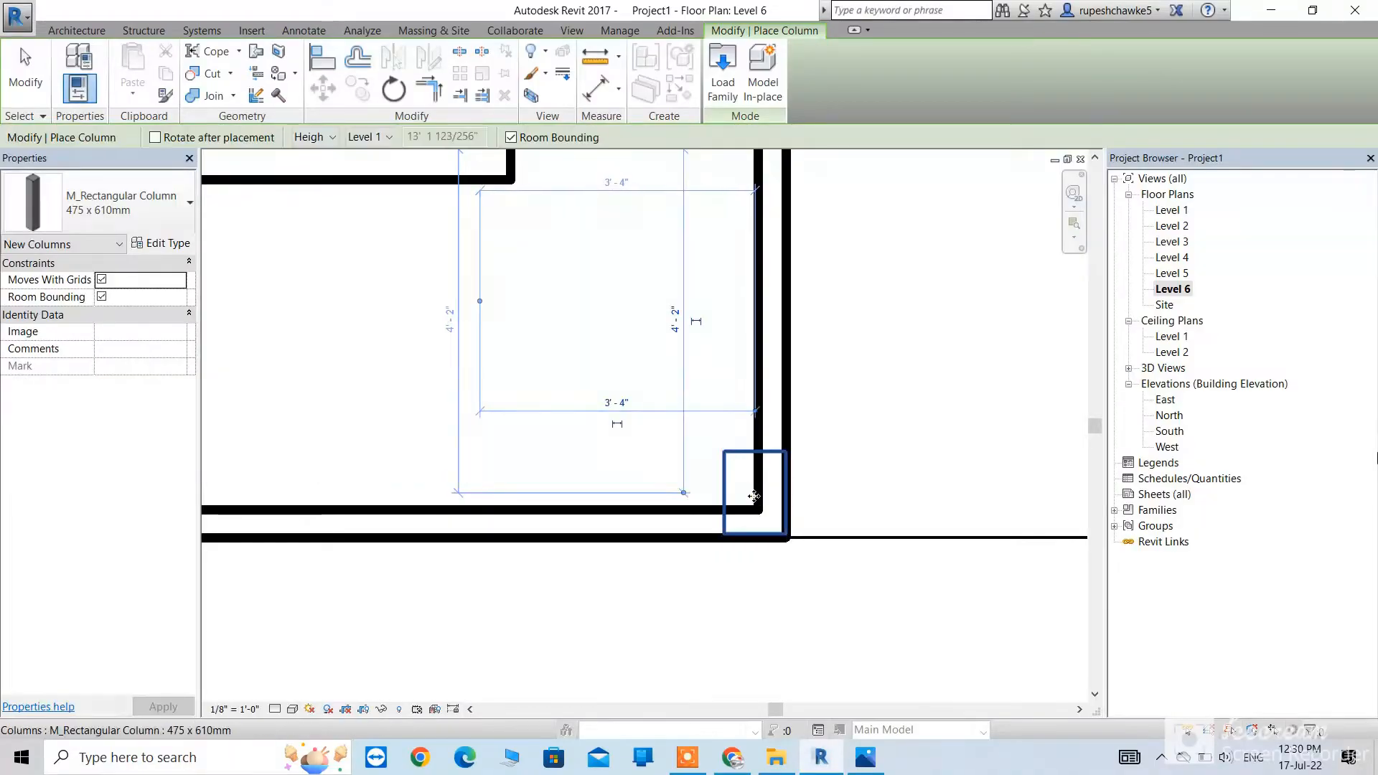
pyautogui.press('Escape')
pyautogui.press('Escape')
# Move the short 9" wall behind the car slightly outward toward the road
pyautogui.scroll(-5, 726, 482)
pyautogui.click(420, 539)
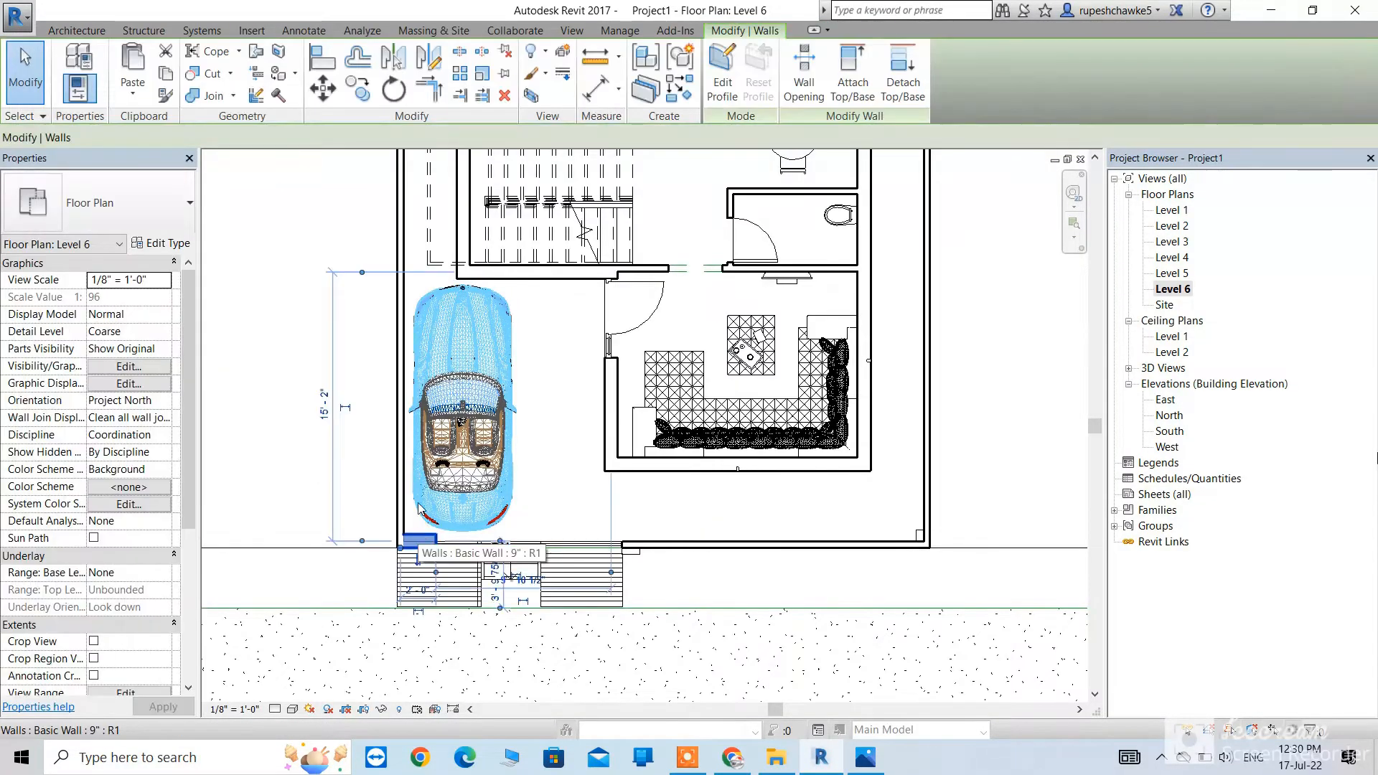
pyautogui.scroll(4, 422, 513)
pyautogui.scroll(-4, 529, 540)
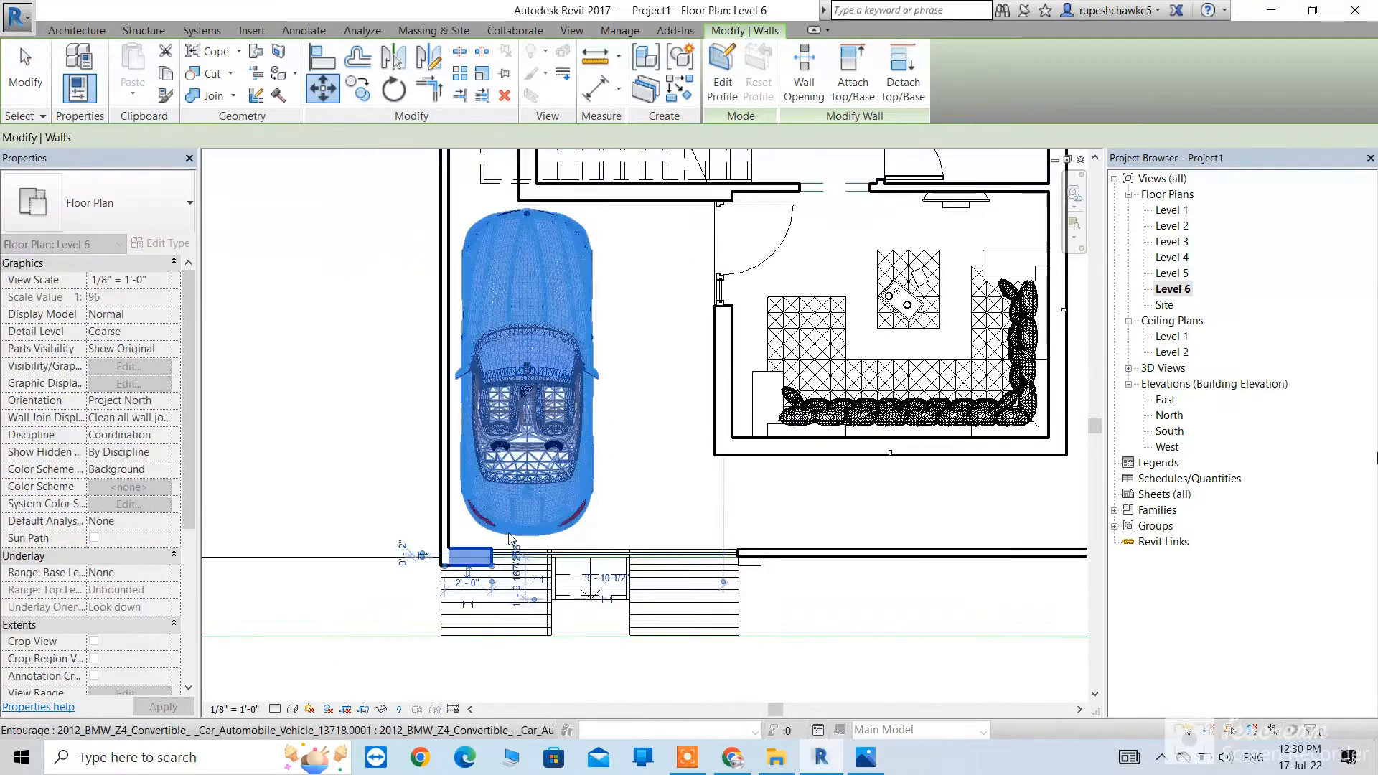
pyautogui.press('Escape')
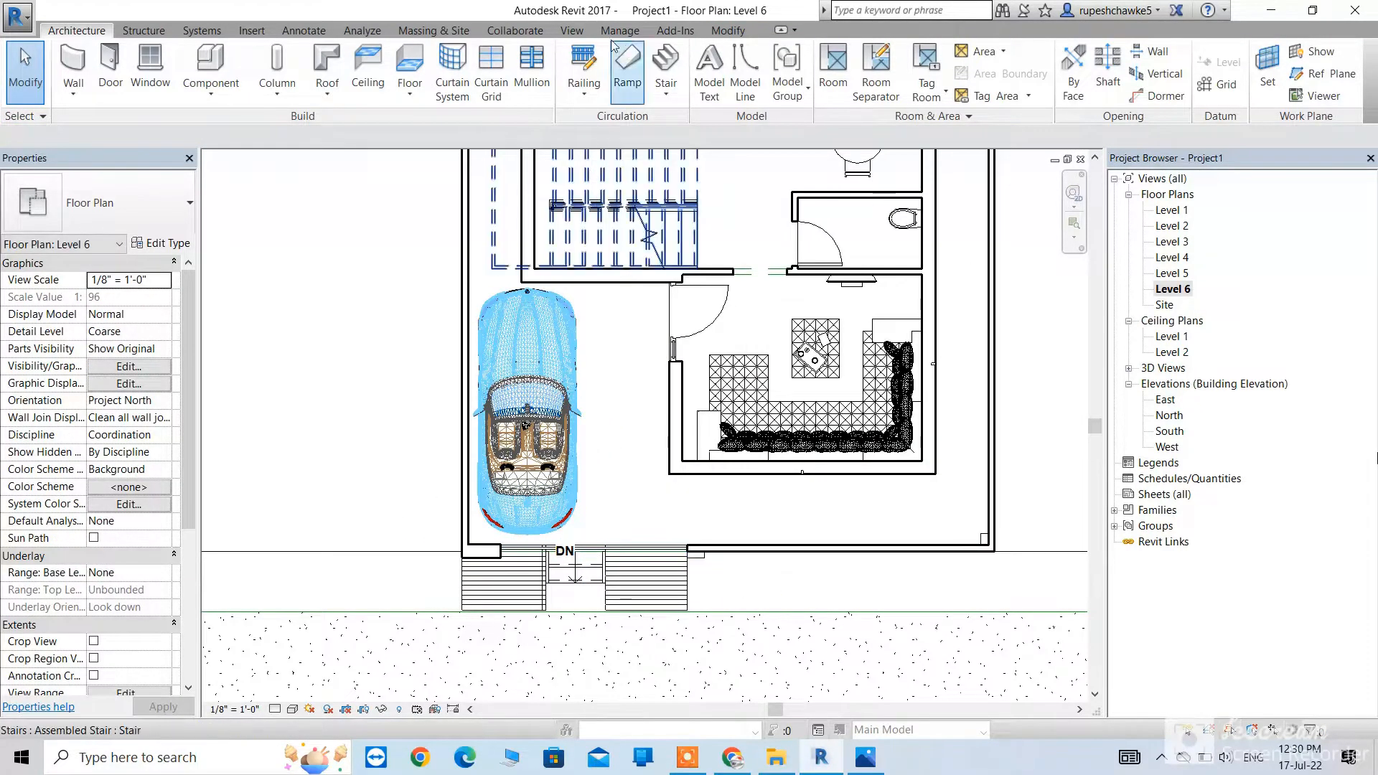
# Open the default 3D view of the house
pyautogui.scroll(-2, 647, 547)
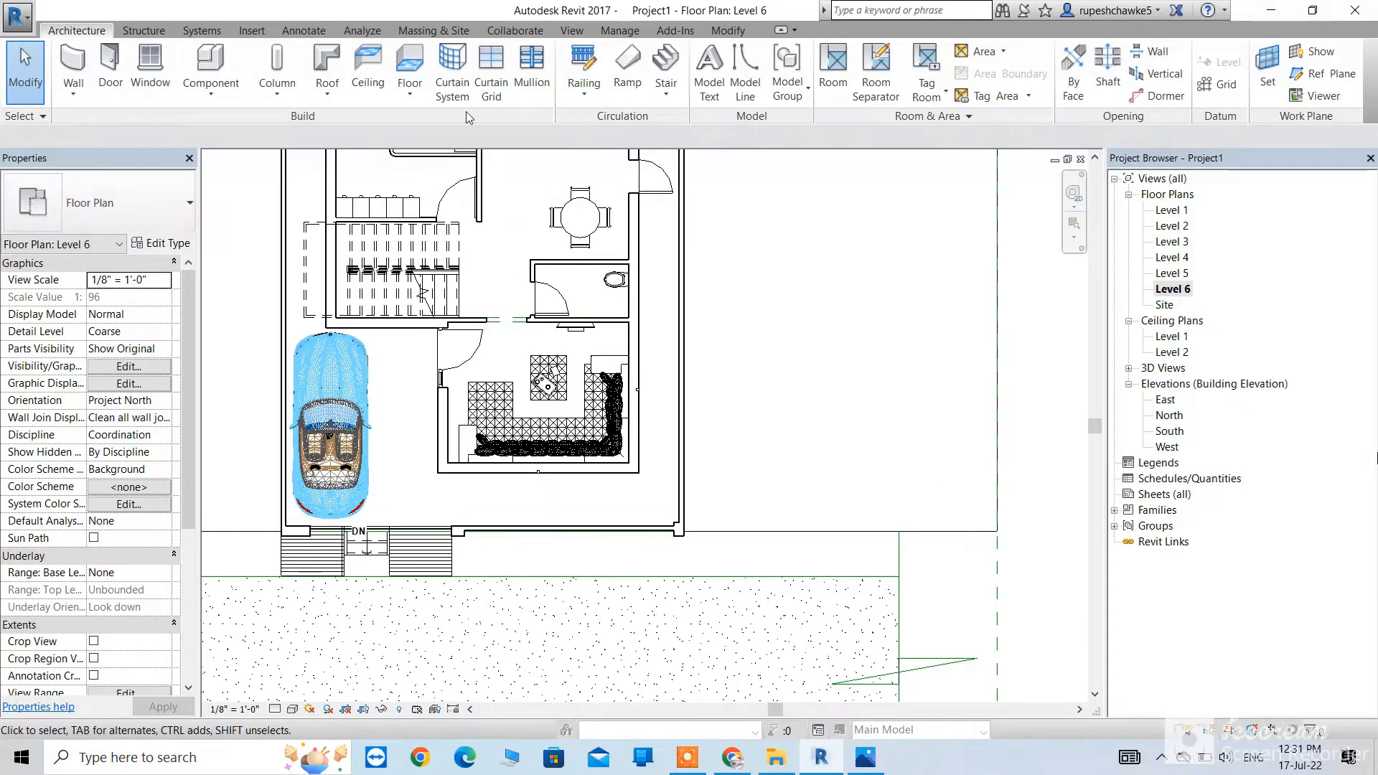
pyautogui.click(571, 30)
pyautogui.click(514, 61)
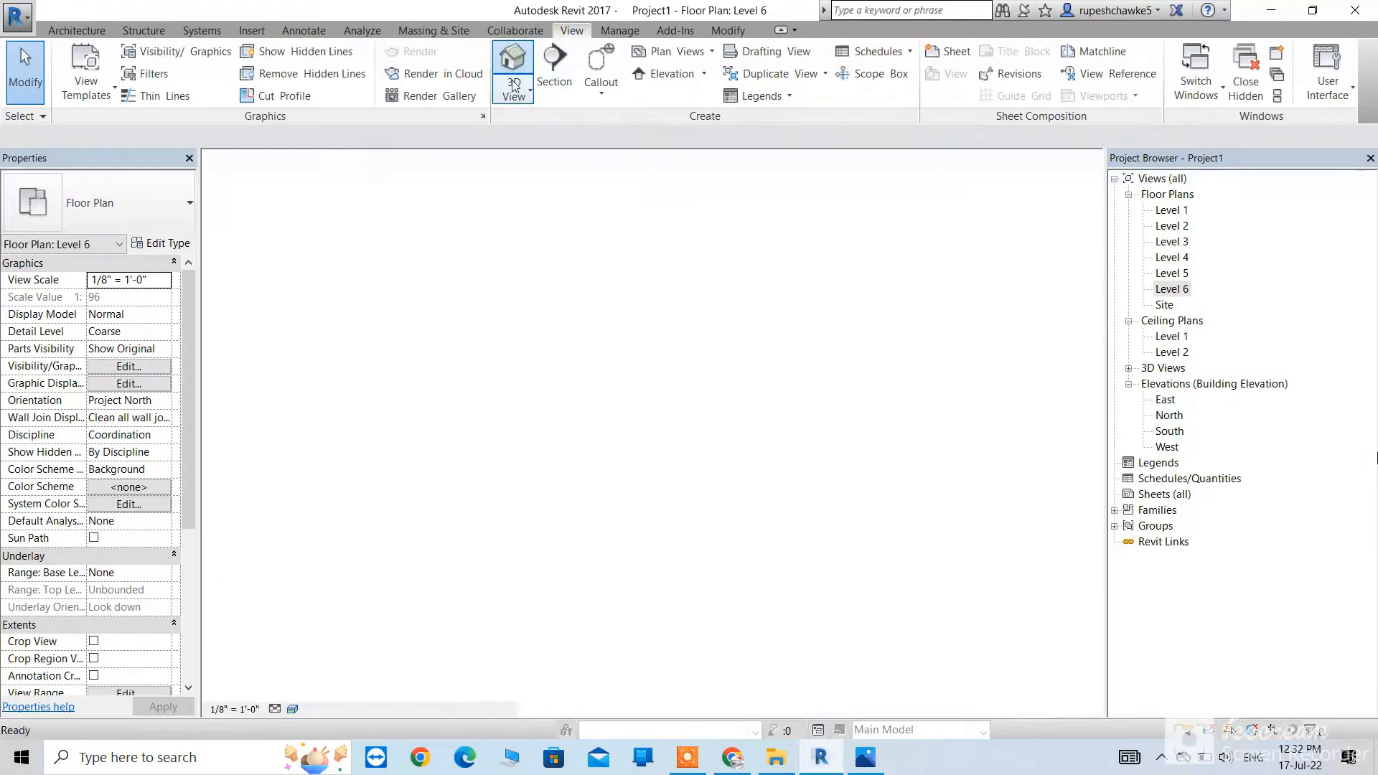
pyautogui.hotkey('alt', 'Tab')
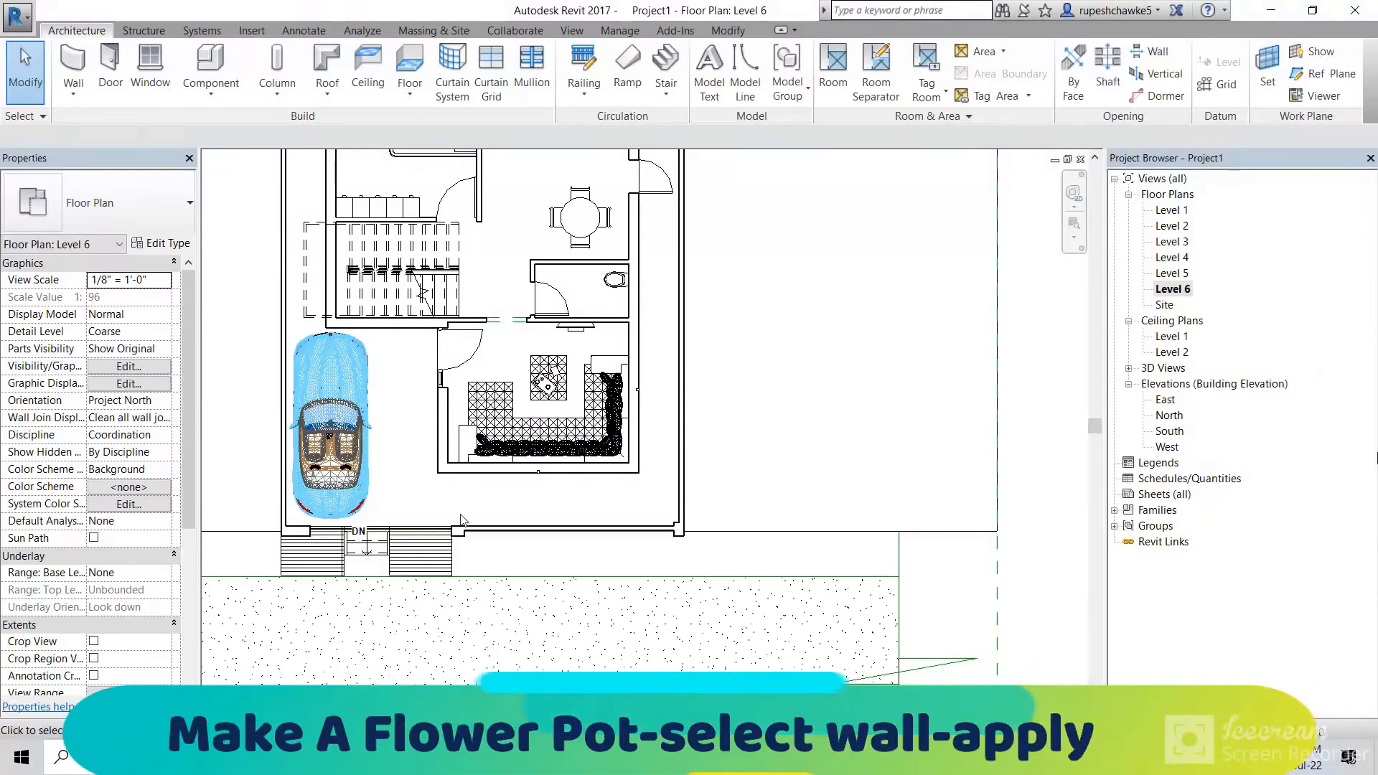
# Draw a flower-pot wall in front of the boundary wall on Level 6, using Basic Wall 4" with 1' 0" unconnected height
pyautogui.press('w')
pyautogui.press('a')
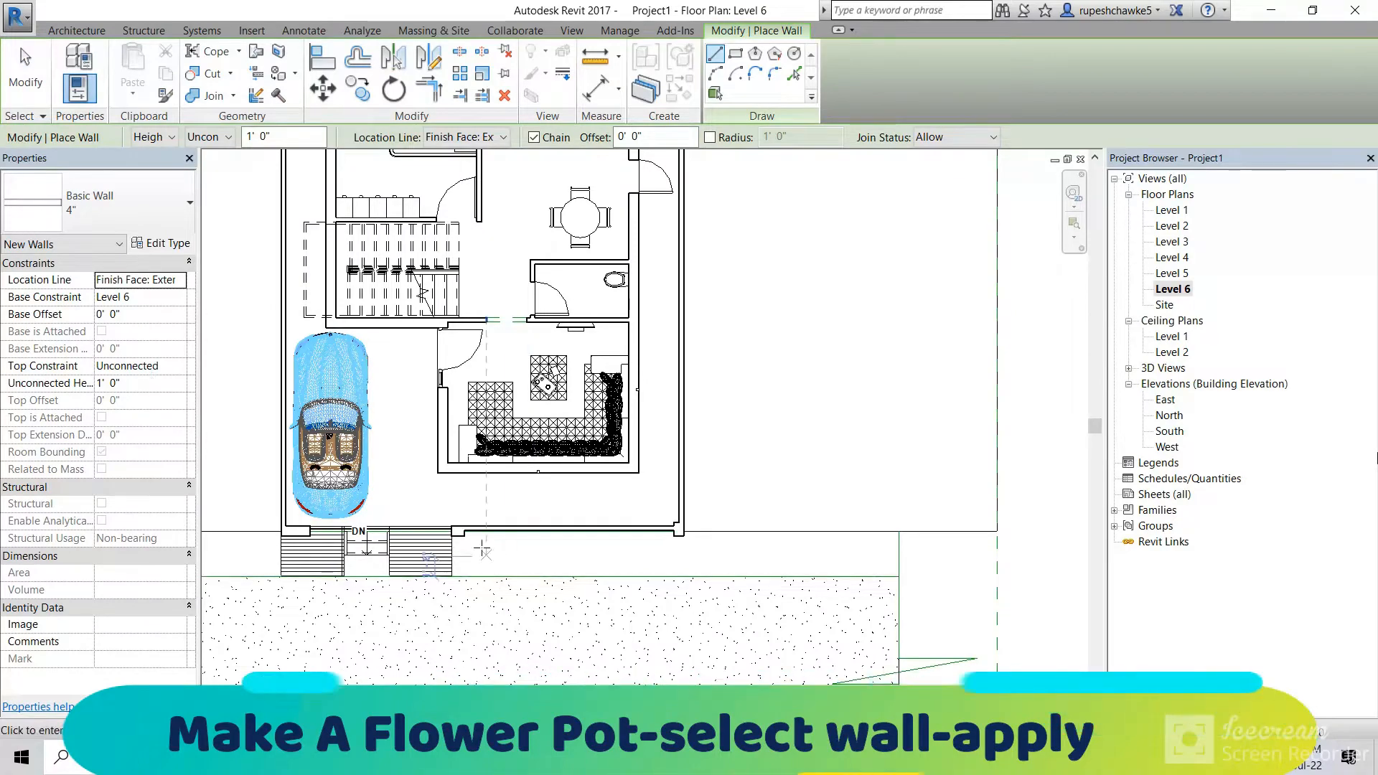
pyautogui.scroll(4, 463, 529)
pyautogui.scroll(2, 463, 529)
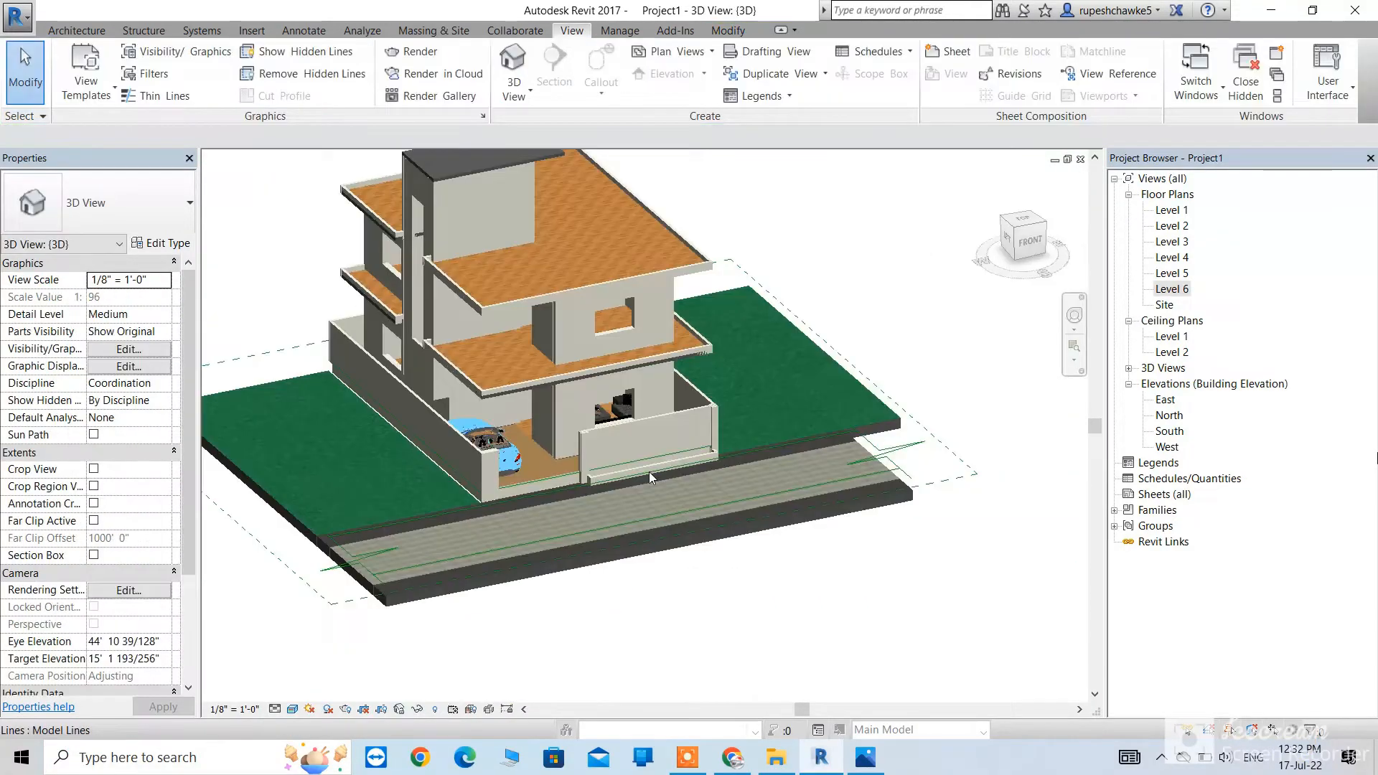
# Orient the 3D view to the front and compare the boundary wall with the reference image main file 12 A.jpg
pyautogui.scroll(5, 648, 472)
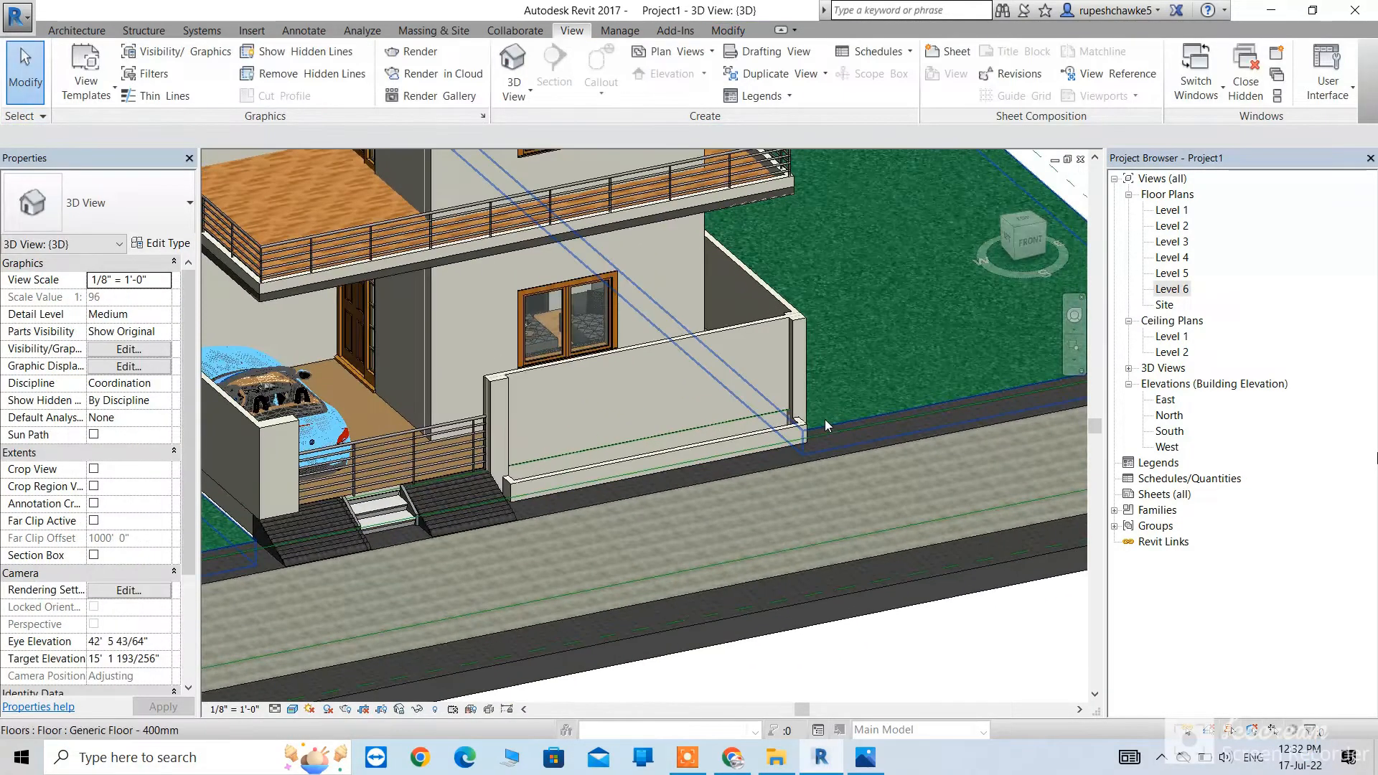
pyautogui.click(1029, 244)
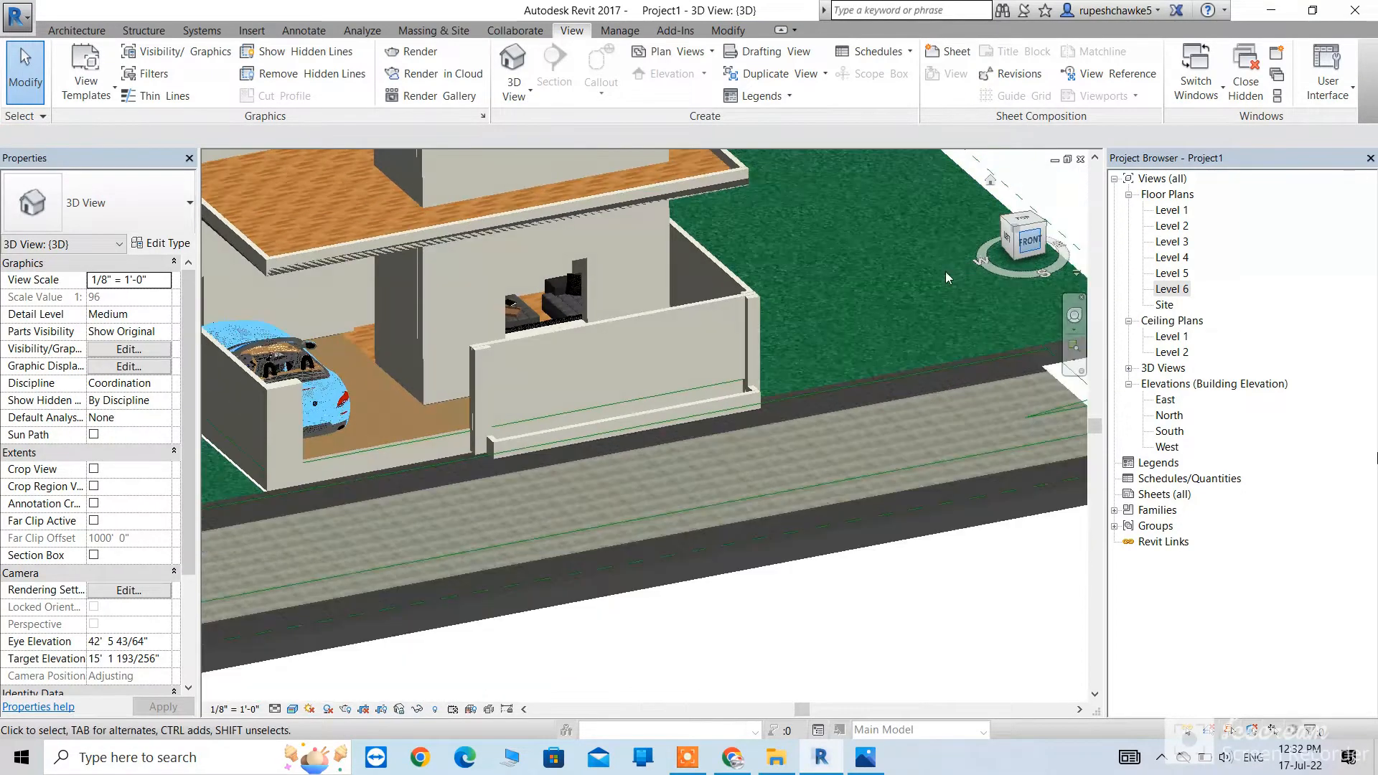
pyautogui.scroll(6, 733, 492)
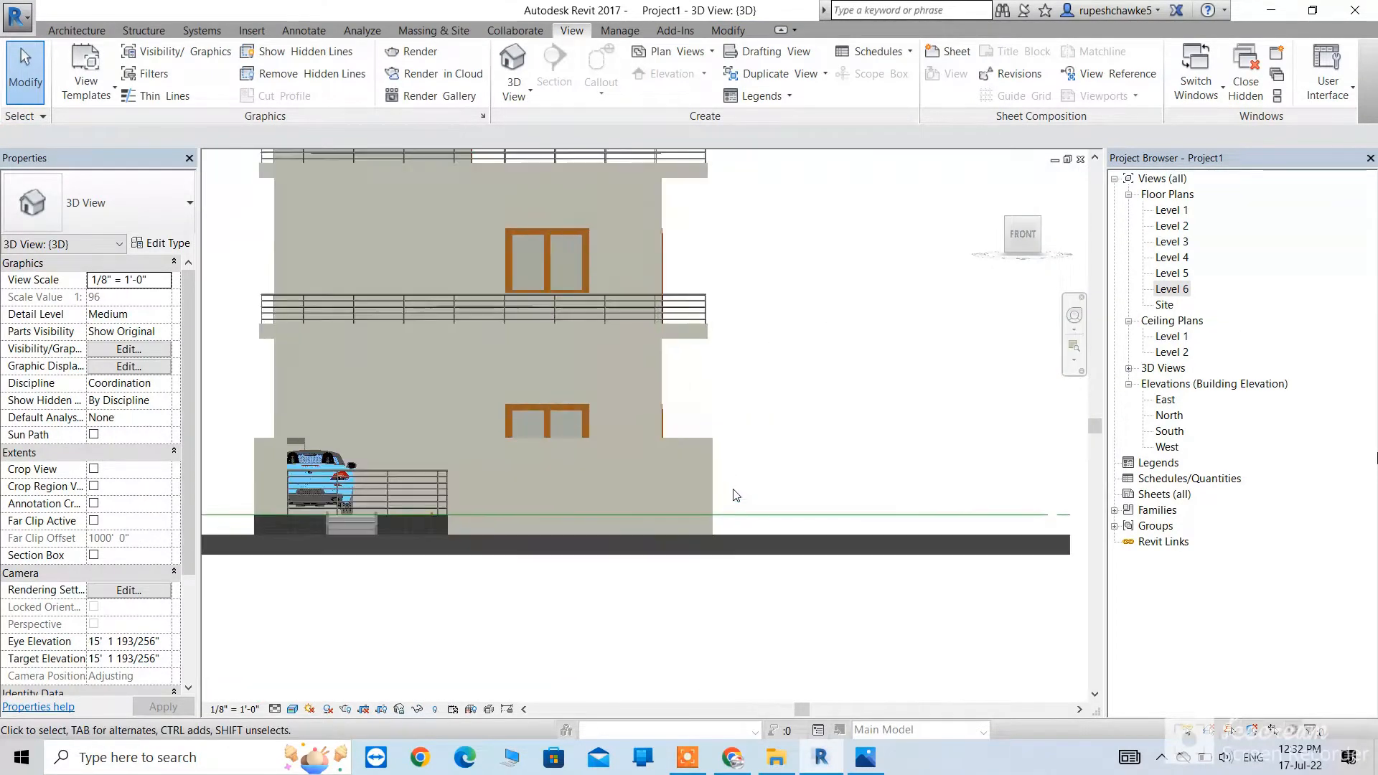
pyautogui.hotkey('alt', 'Tab')
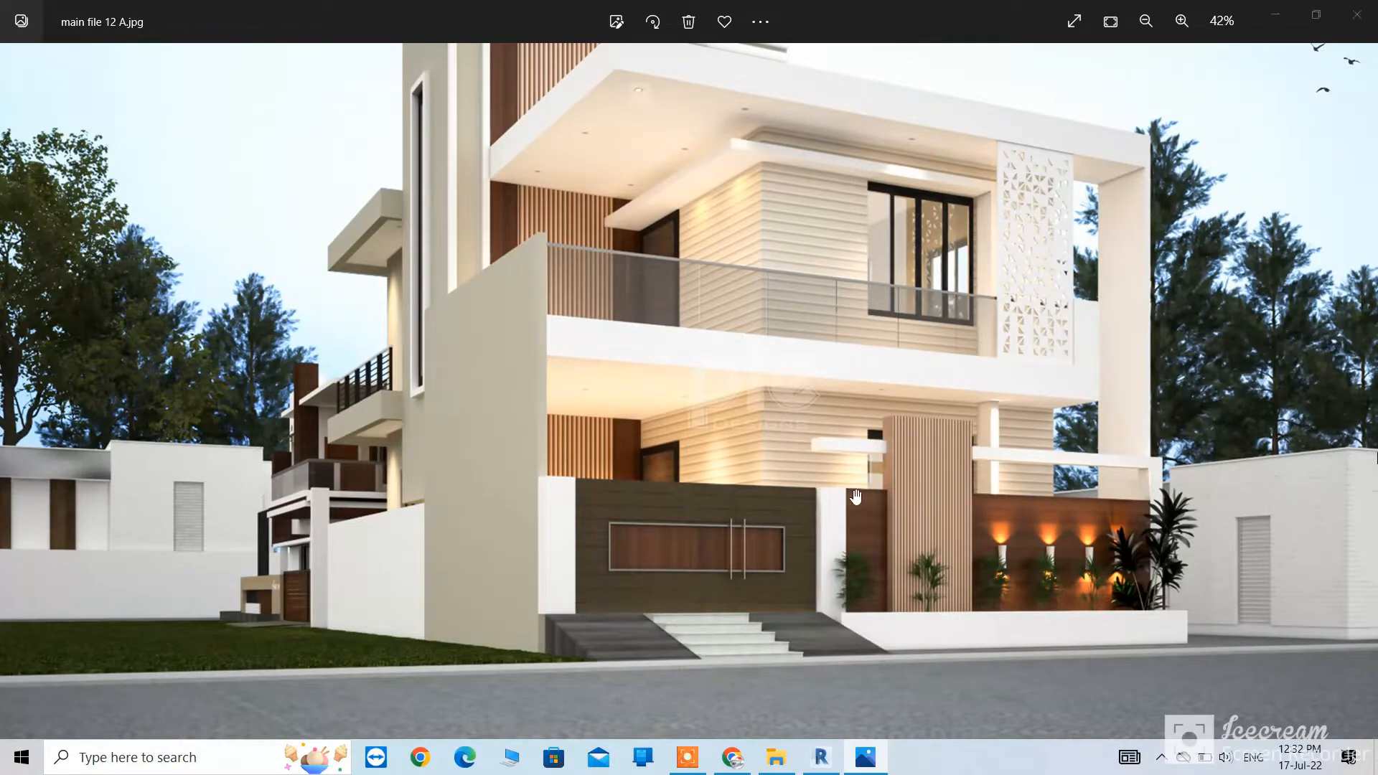
pyautogui.hotkey('alt', 'Tab')
# Set the top offset of the boundary wall's corner column to 2' 0"
pyautogui.click(712, 461)
pyautogui.click(144, 332)
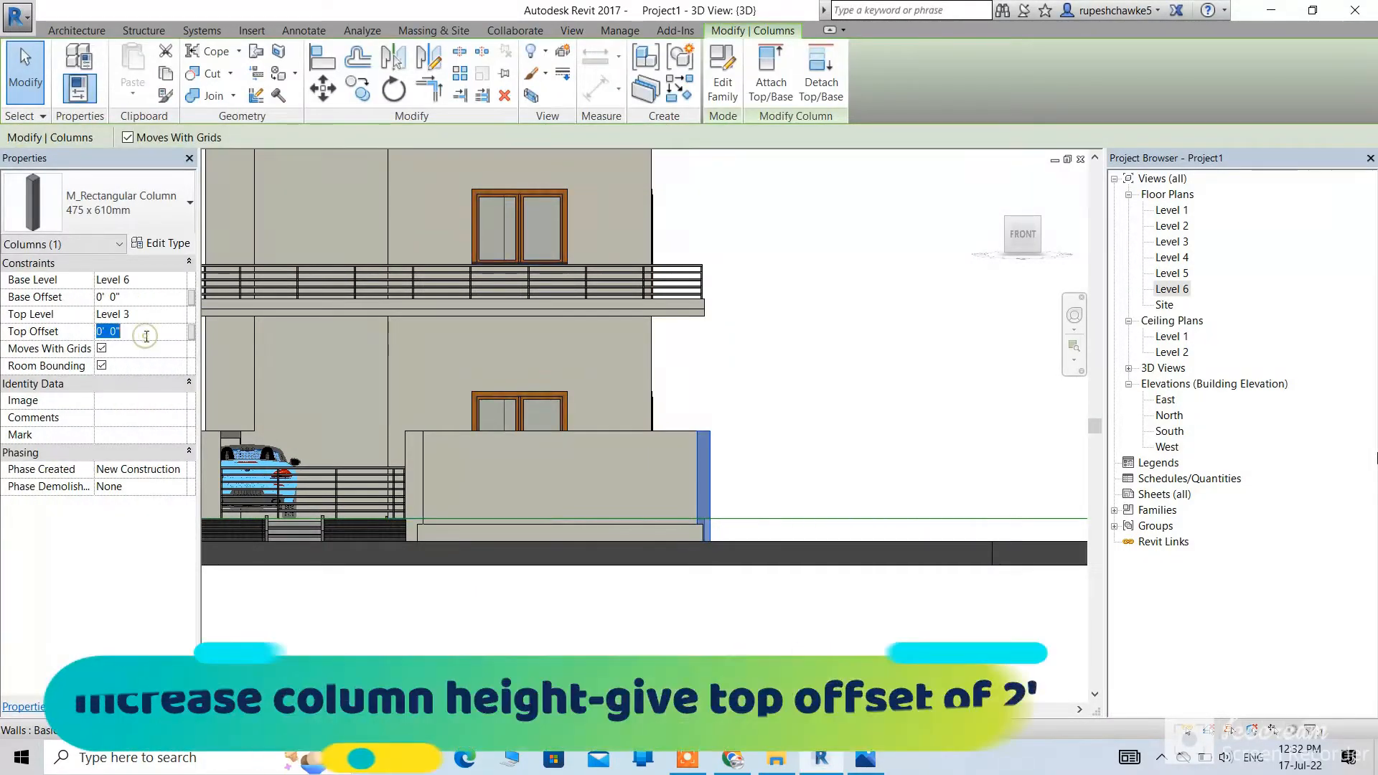
pyautogui.write('2')
pyautogui.press('Return')
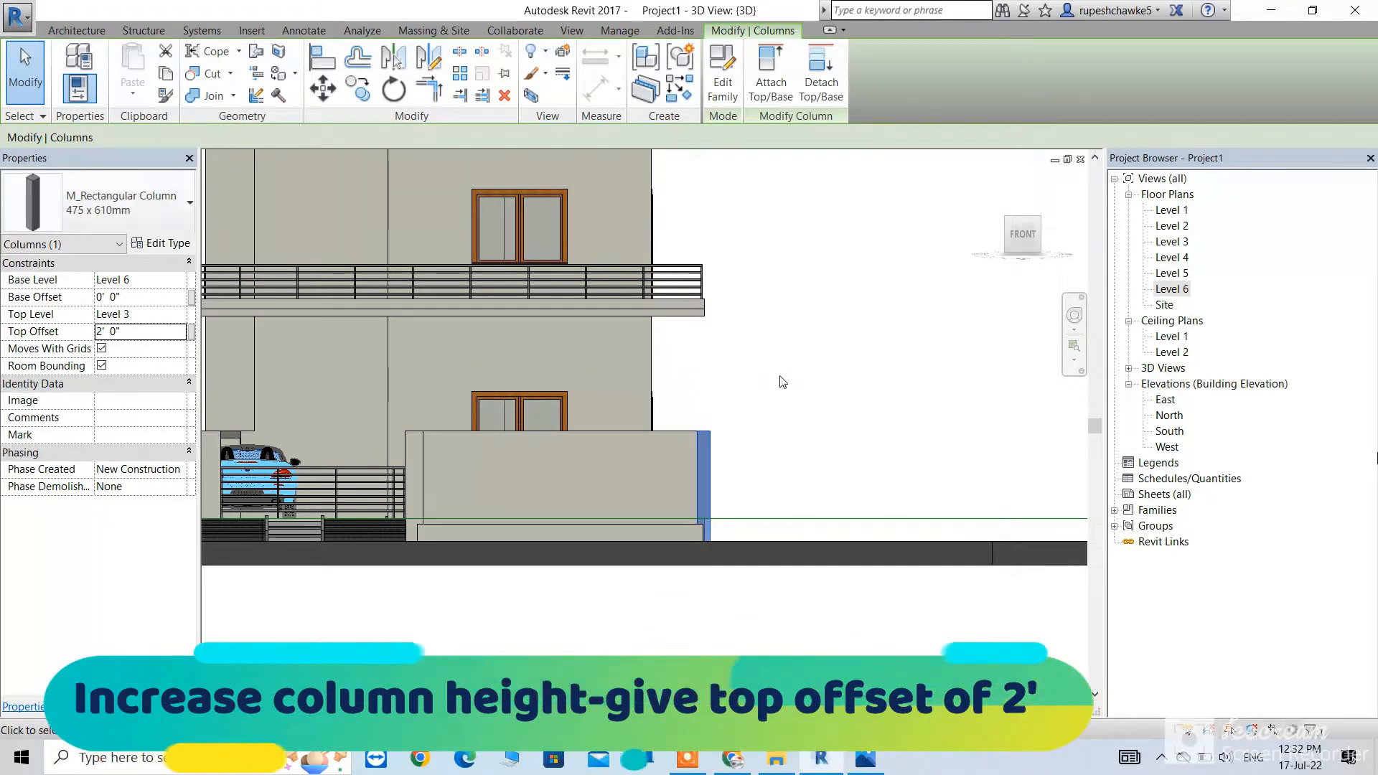
pyautogui.click(786, 382)
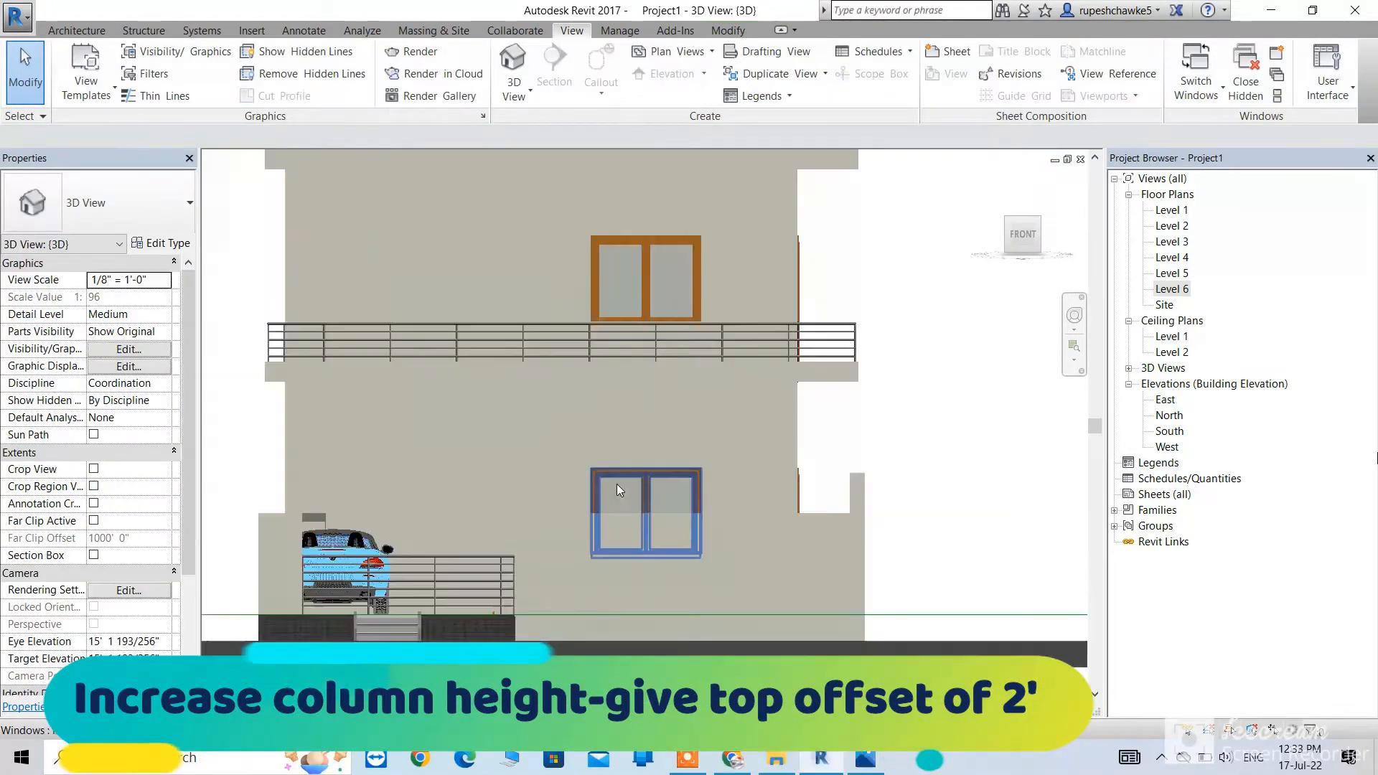
# Start an in-place model component in the Walls family category for the top lintel
pyautogui.scroll(-3, 618, 482)
pyautogui.click(76, 30)
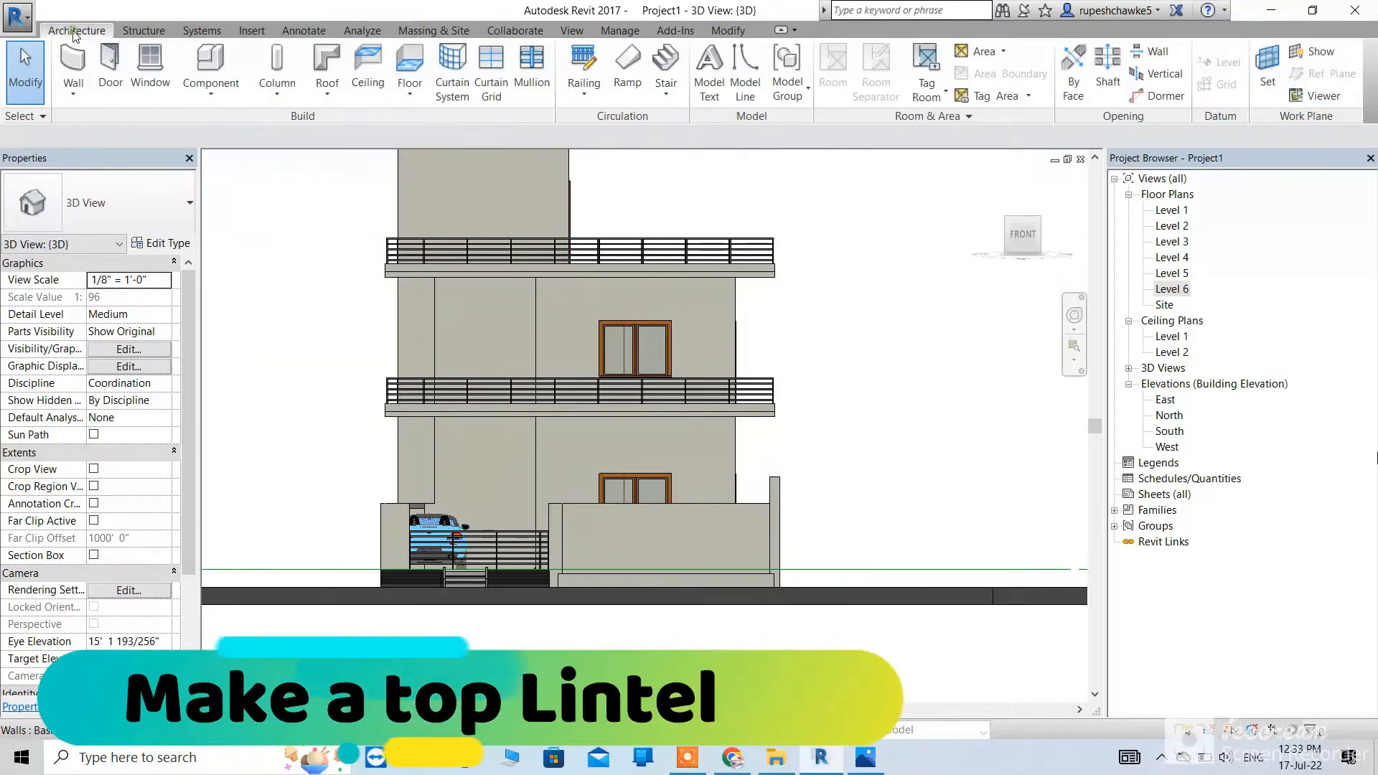
pyautogui.click(198, 96)
pyautogui.click(247, 165)
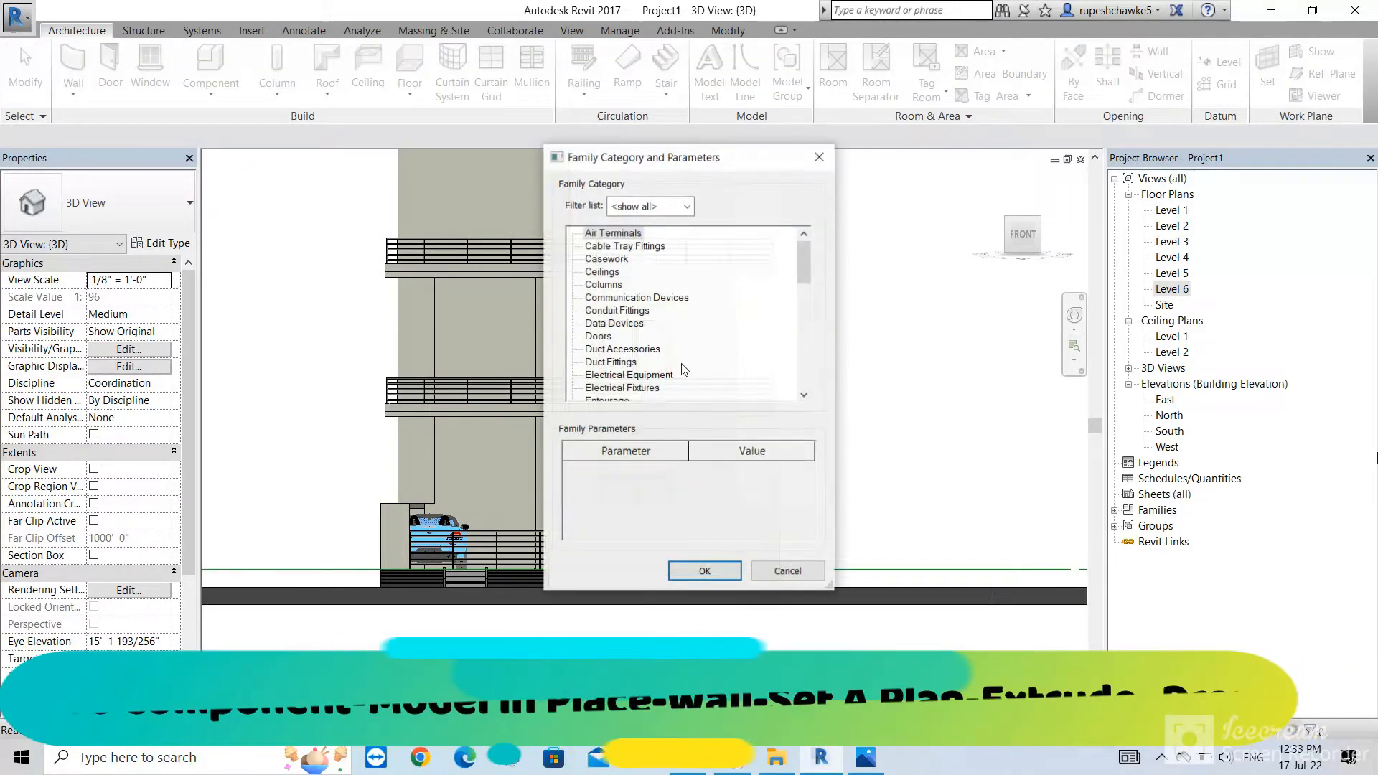
pyautogui.scroll(-5, 796, 257)
pyautogui.scroll(-6, 809, 352)
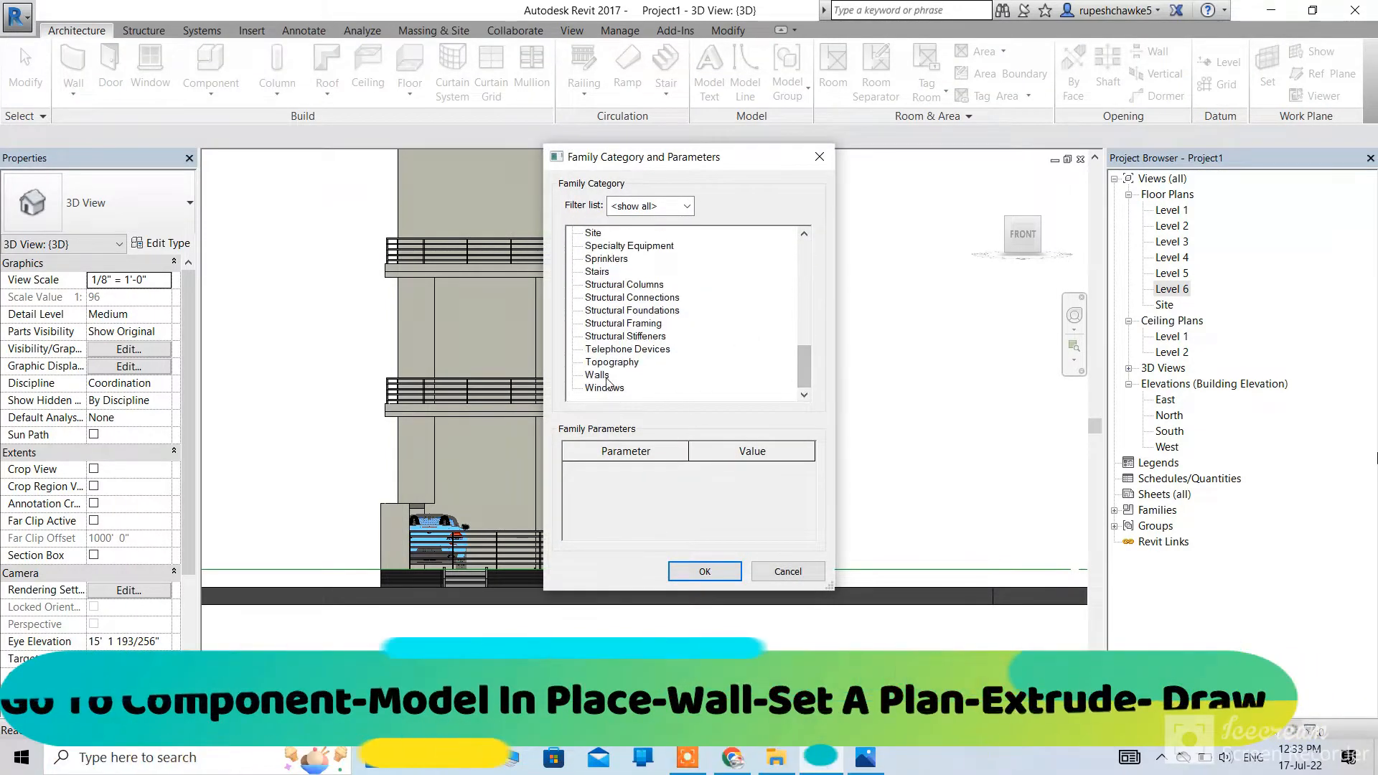
pyautogui.click(693, 572)
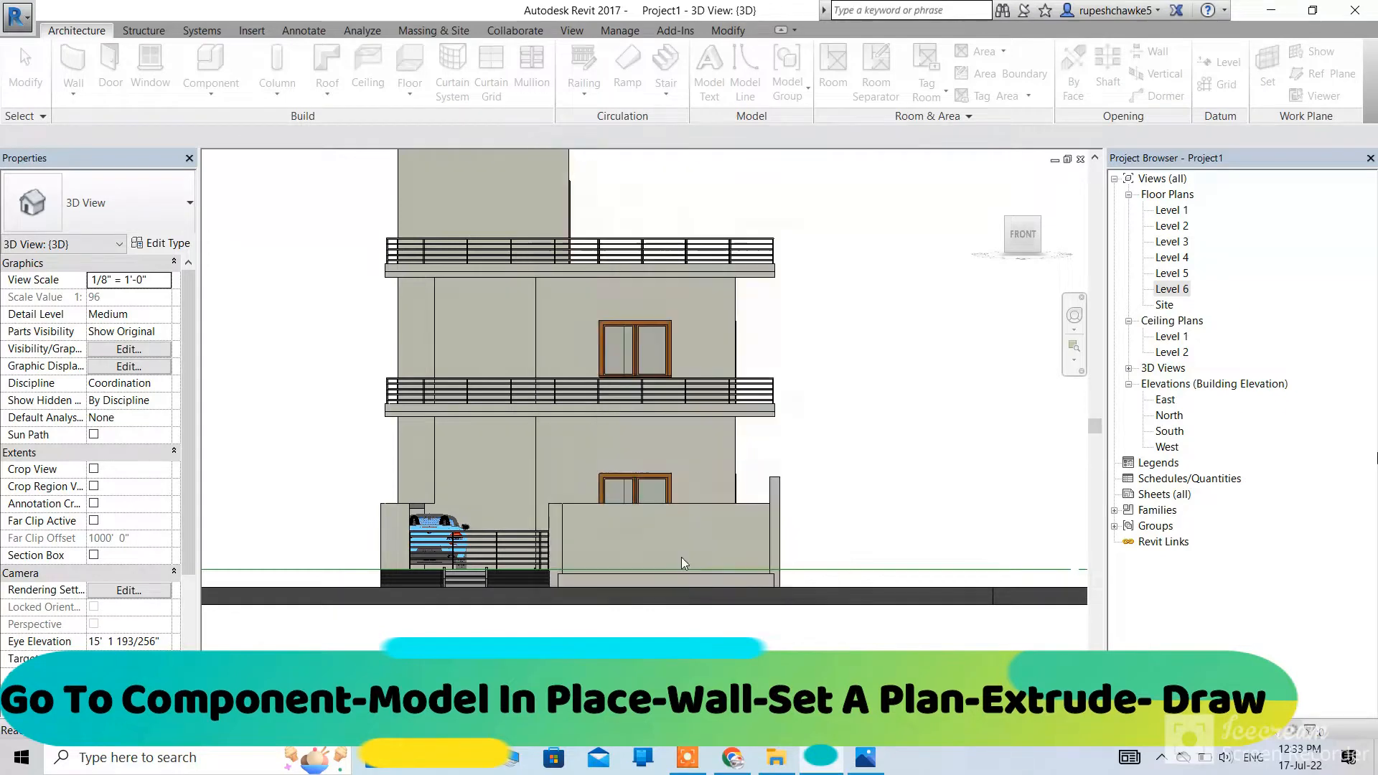
pyautogui.click(692, 409)
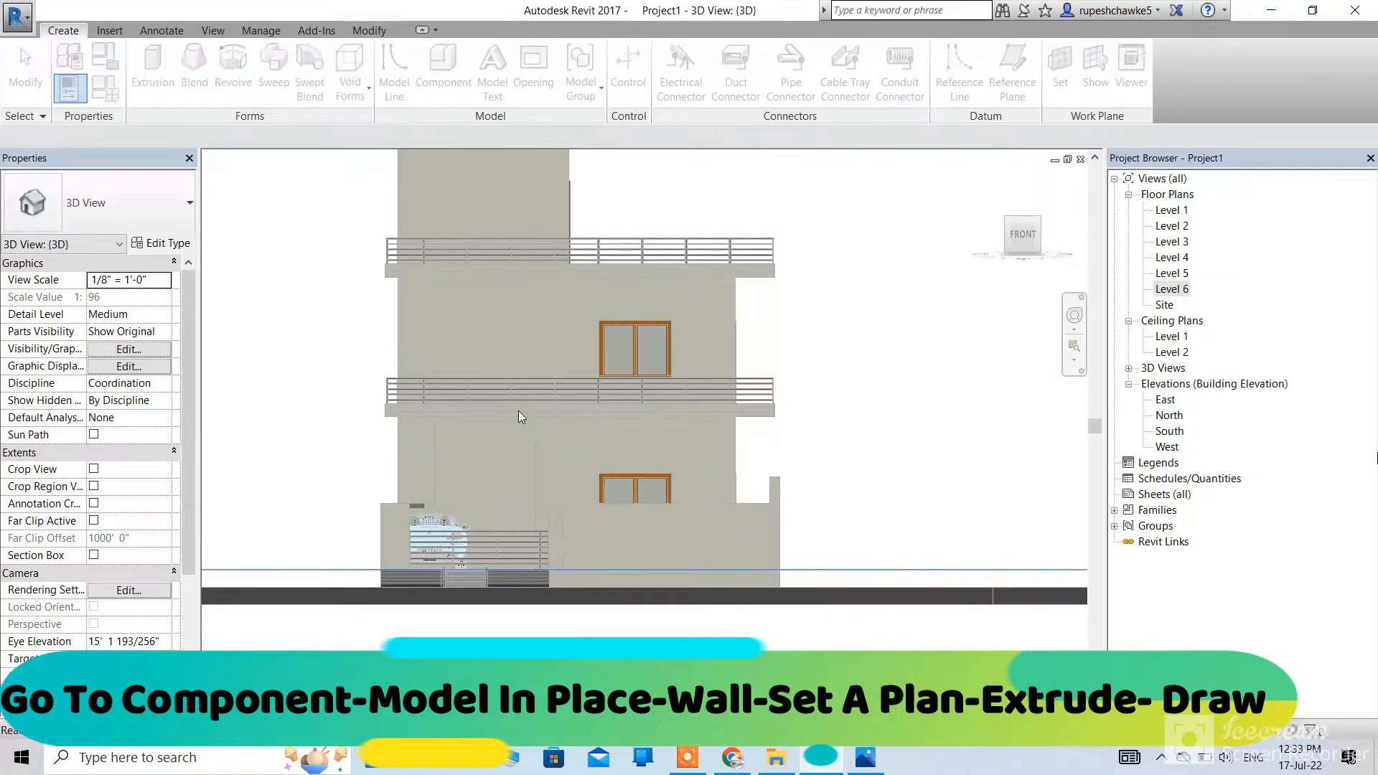
# Pick the corner column's front face as work plane and extrude a 17' 4" long lintel profile across the boundary, 1' 0" deep
pyautogui.click(634, 481)
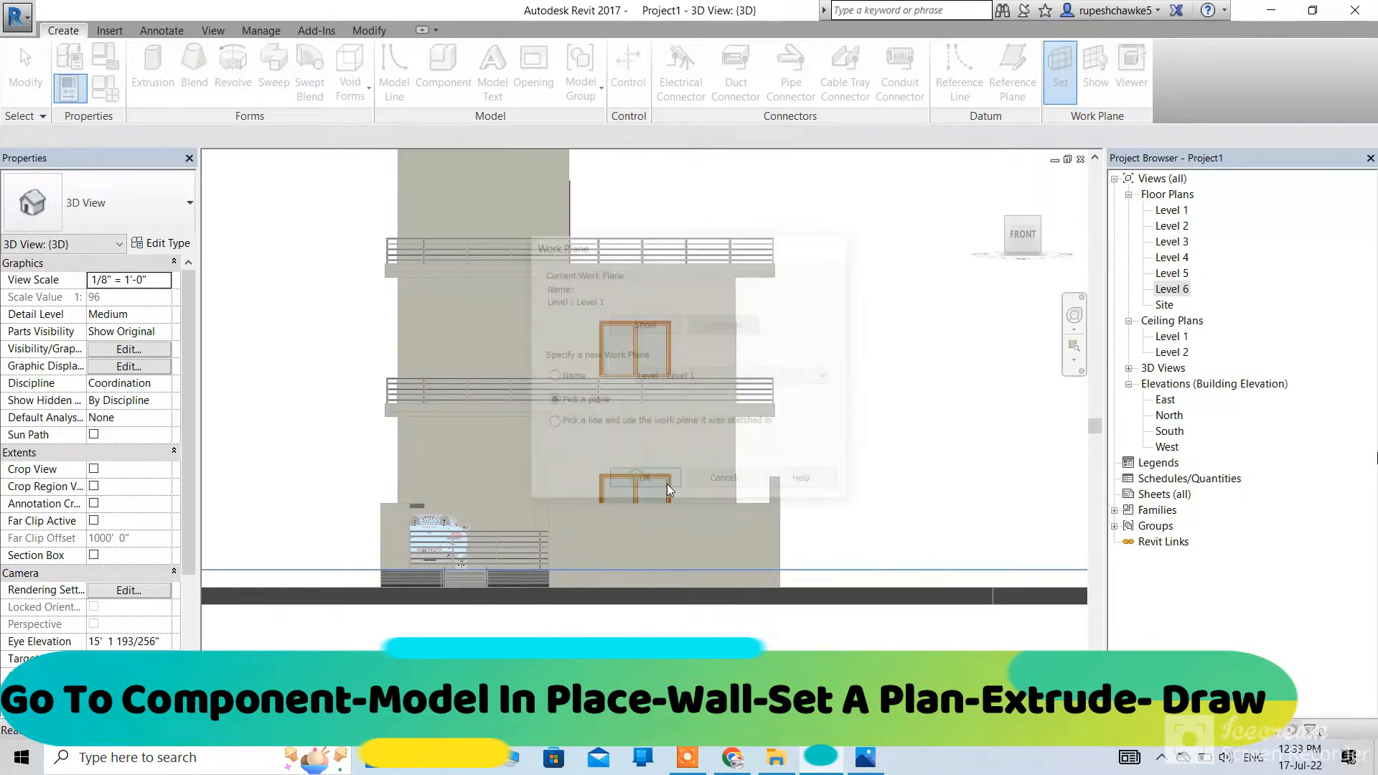
pyautogui.click(775, 484)
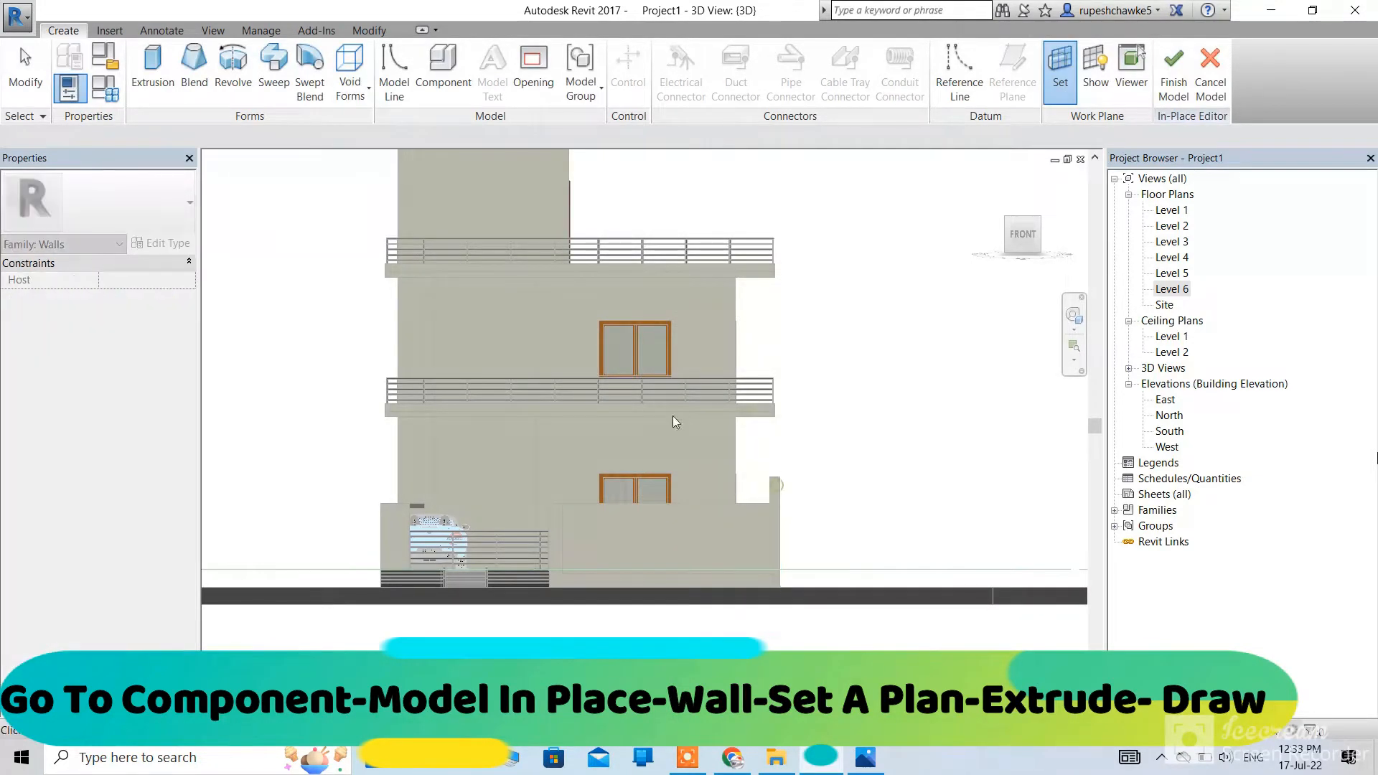
pyautogui.click(153, 65)
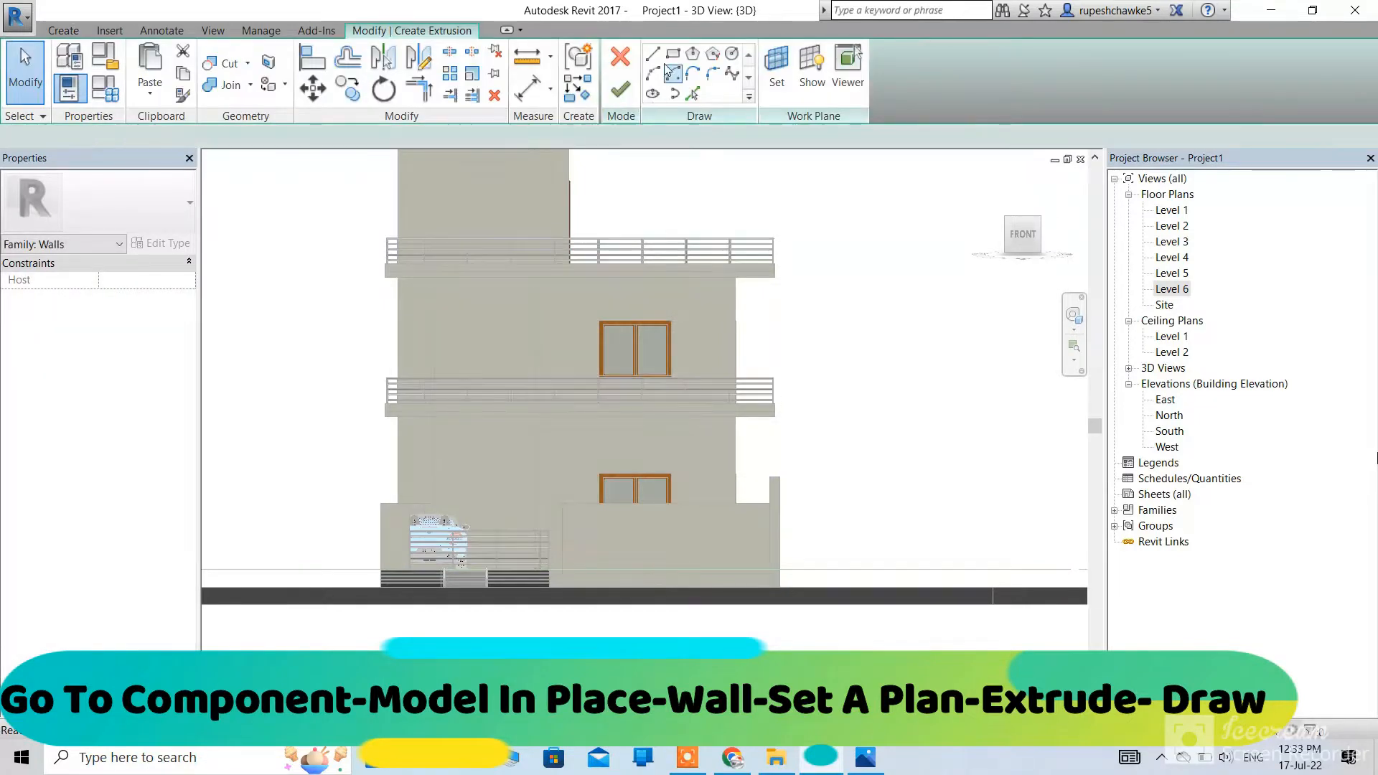
pyautogui.scroll(5, 785, 486)
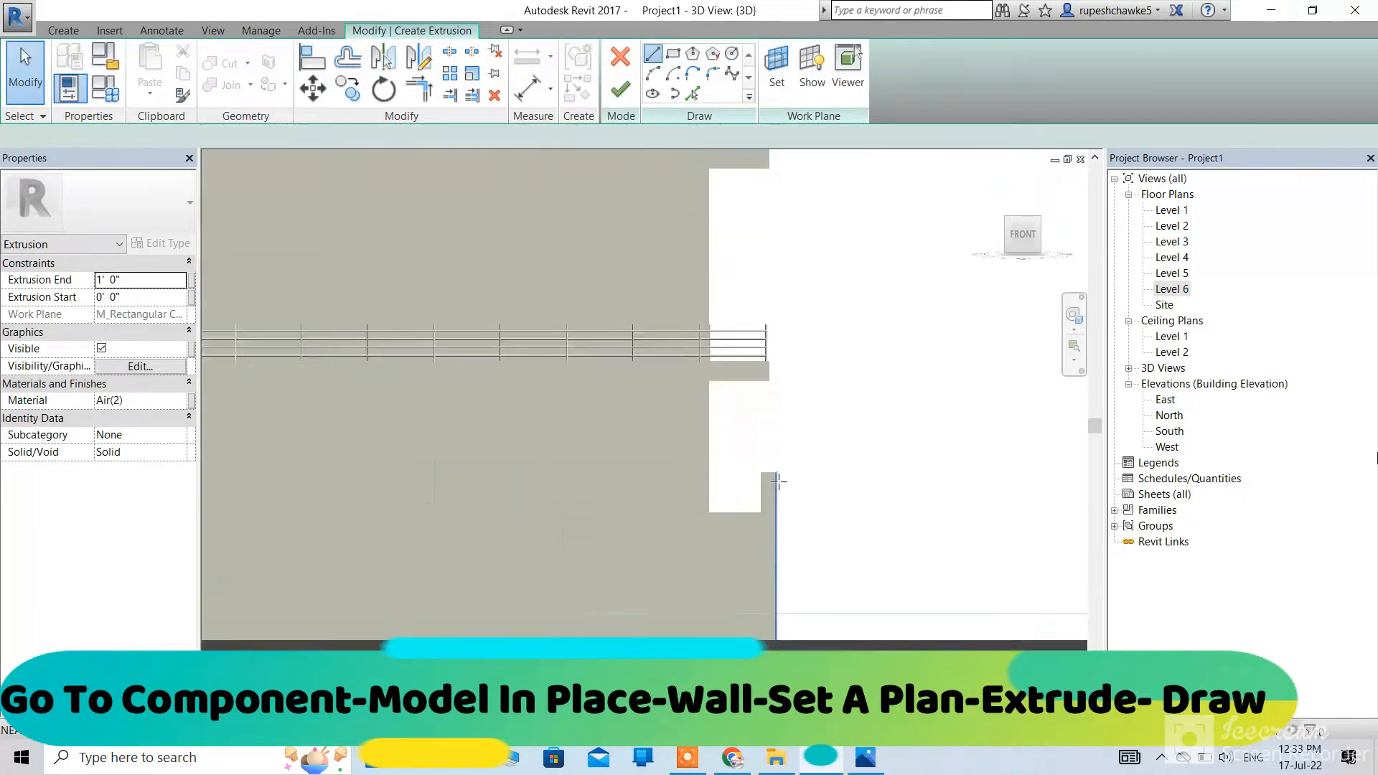
pyautogui.click(760, 464)
pyautogui.scroll(-3, 668, 463)
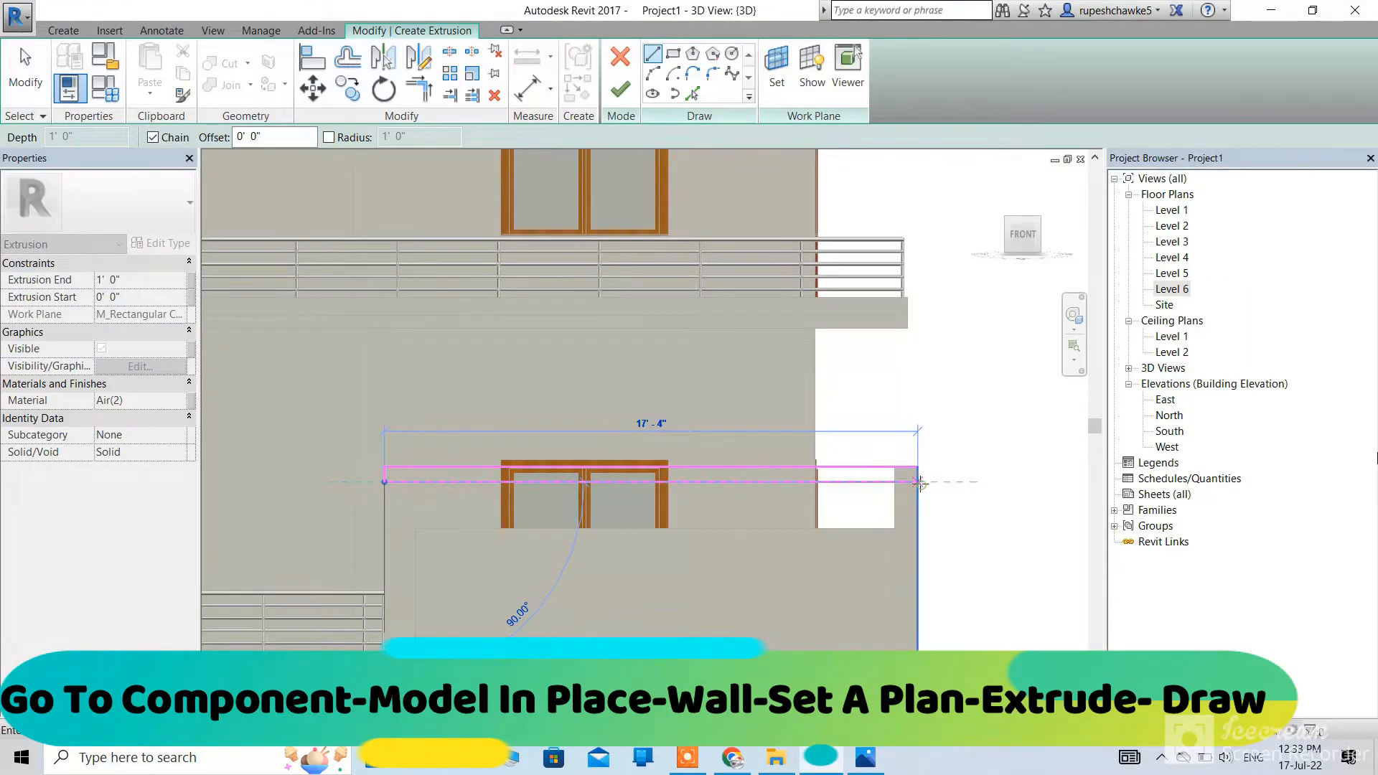
pyautogui.click(919, 482)
pyautogui.press('Escape')
pyautogui.scroll(-4, 717, 466)
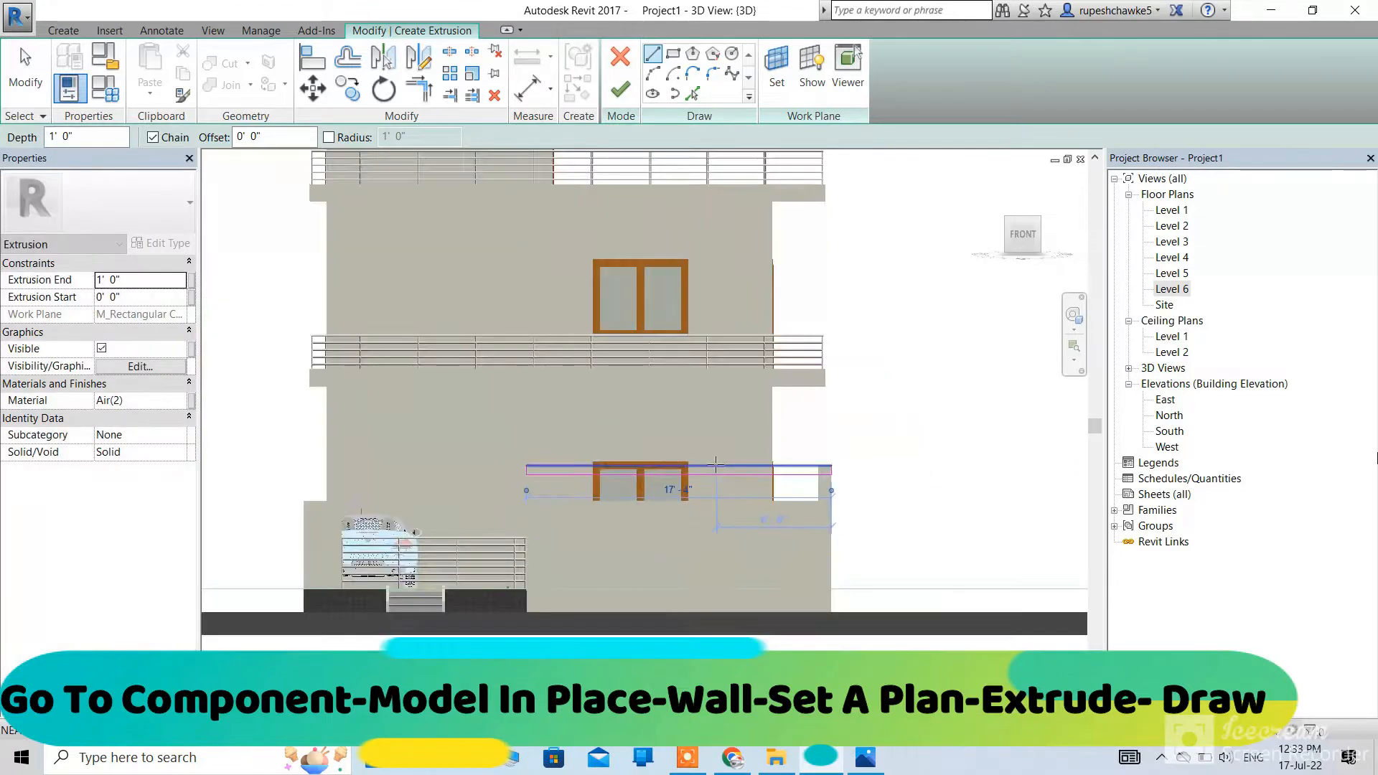
pyautogui.click(622, 91)
pyautogui.click(936, 501)
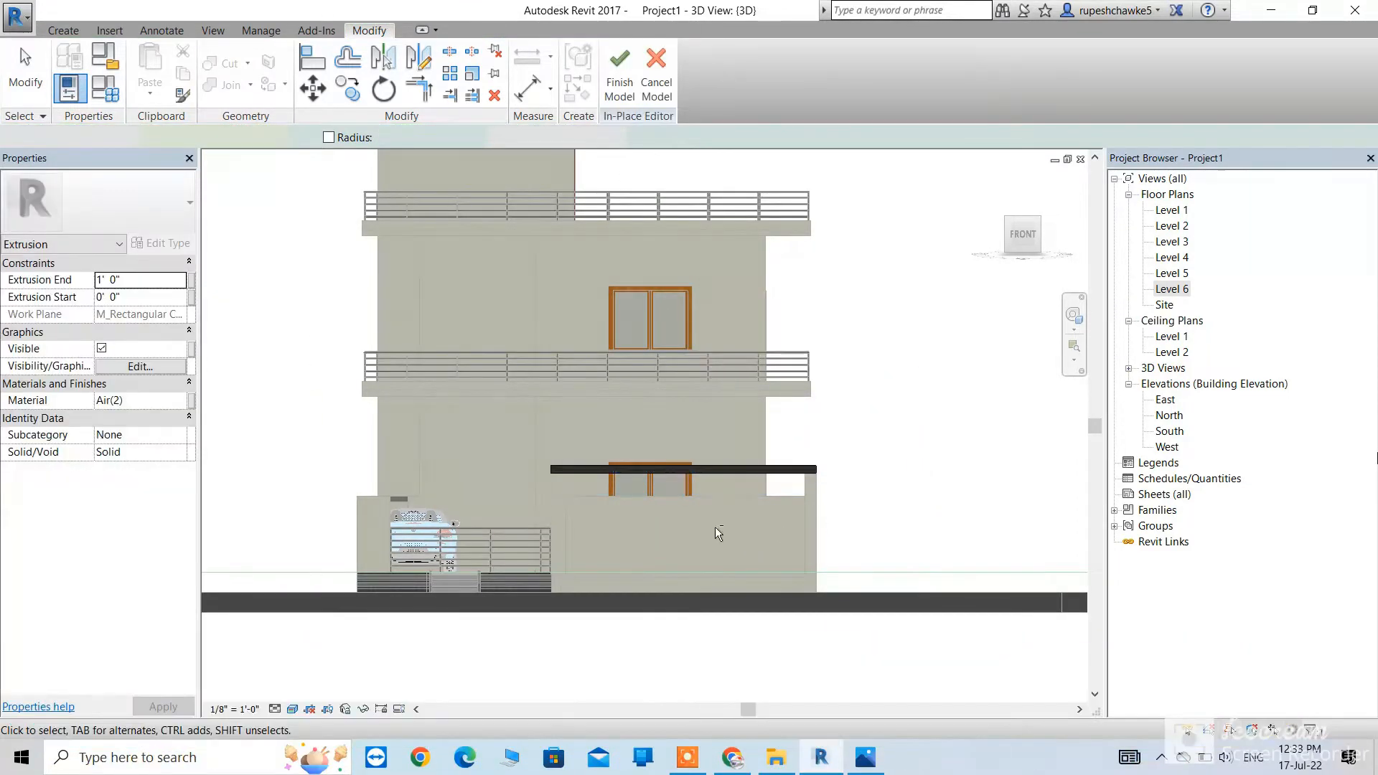
# Stretch the lintel back over the columns and pull in its front face, giving extrusion start -1' 0 1/2" and end 0' 0"
pyautogui.keyDown('shift'); pyautogui.moveTo(716, 526); pyautogui.dragTo(881, 693, button='middle'); pyautogui.keyUp('shift')
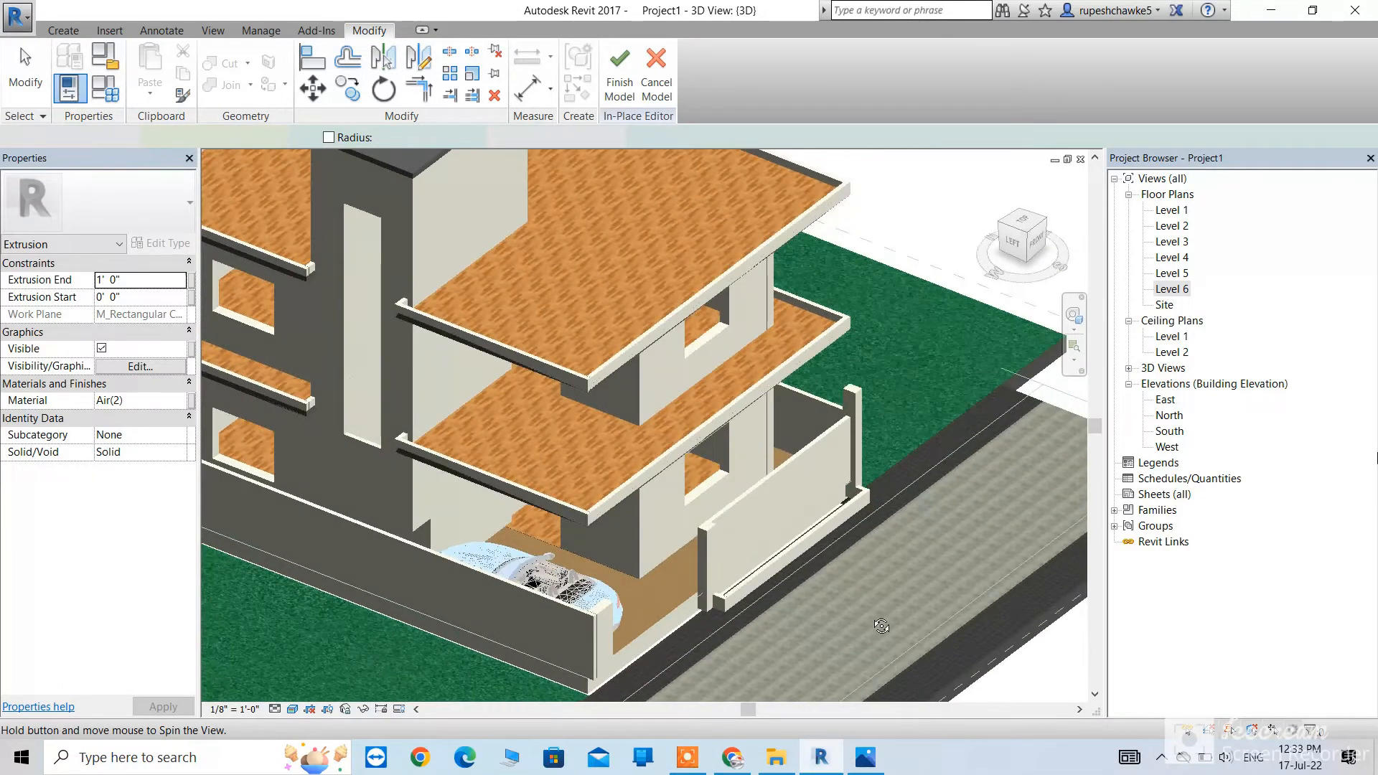
pyautogui.press('Escape')
pyautogui.scroll(6, 862, 431)
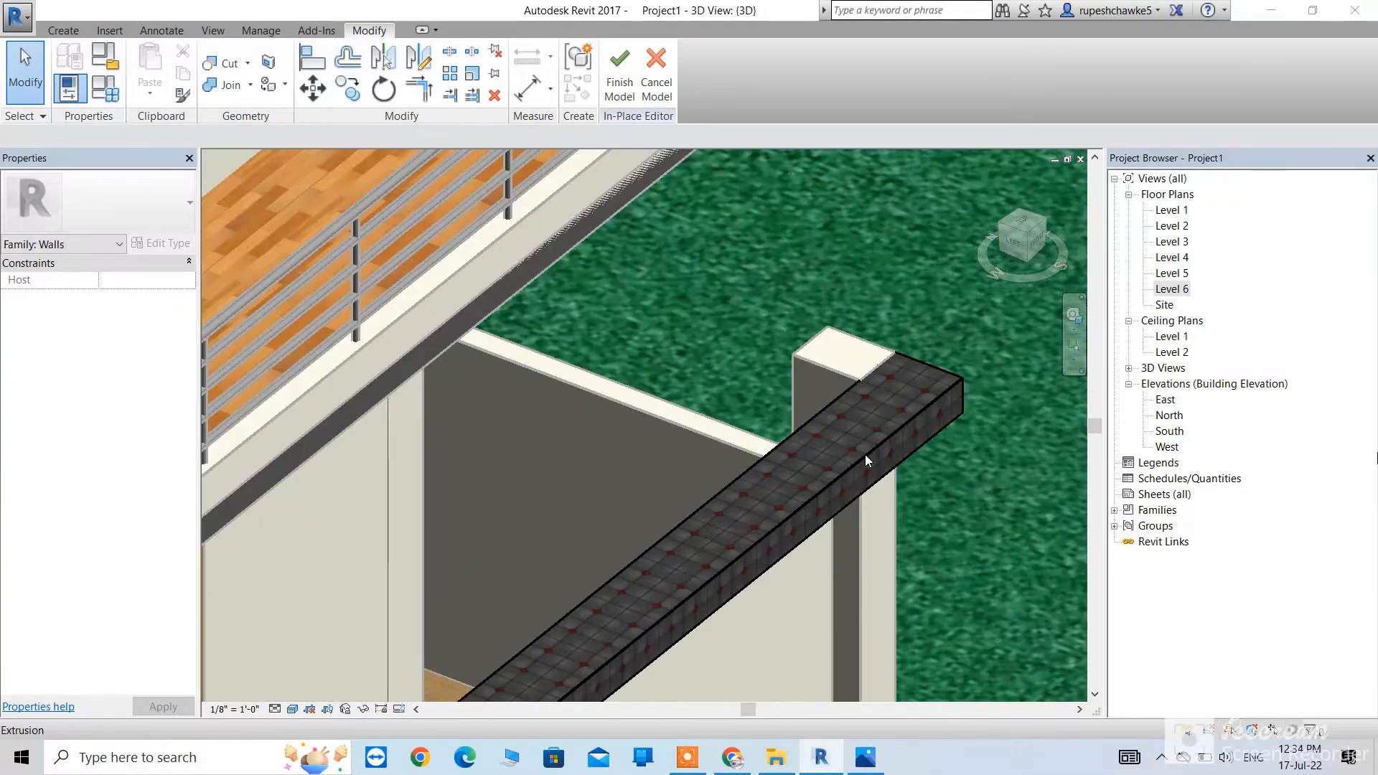
pyautogui.click(873, 449)
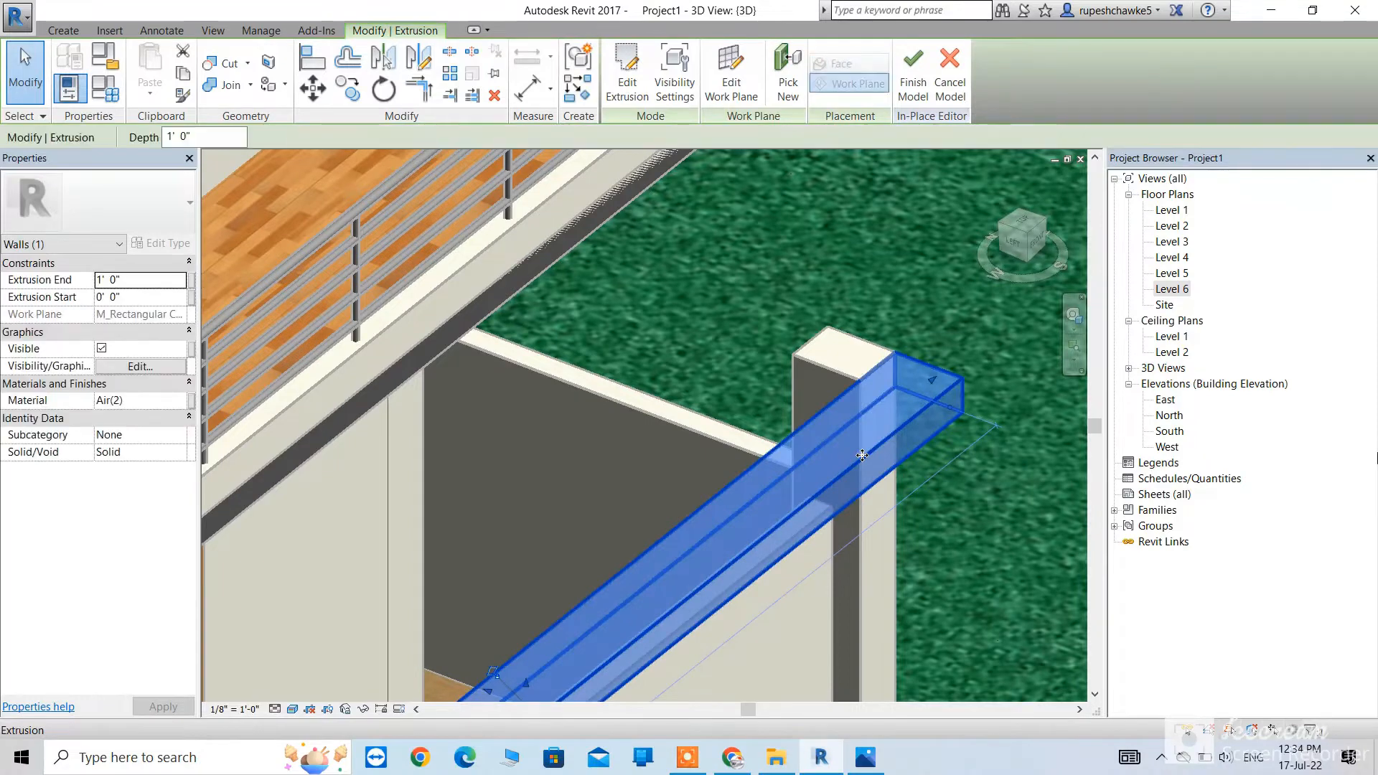
pyautogui.moveTo(486, 682); pyautogui.dragTo(535, 575, button='middle')
pyautogui.click(539, 569)
pyautogui.moveTo(534, 583); pyautogui.dragTo(470, 557)
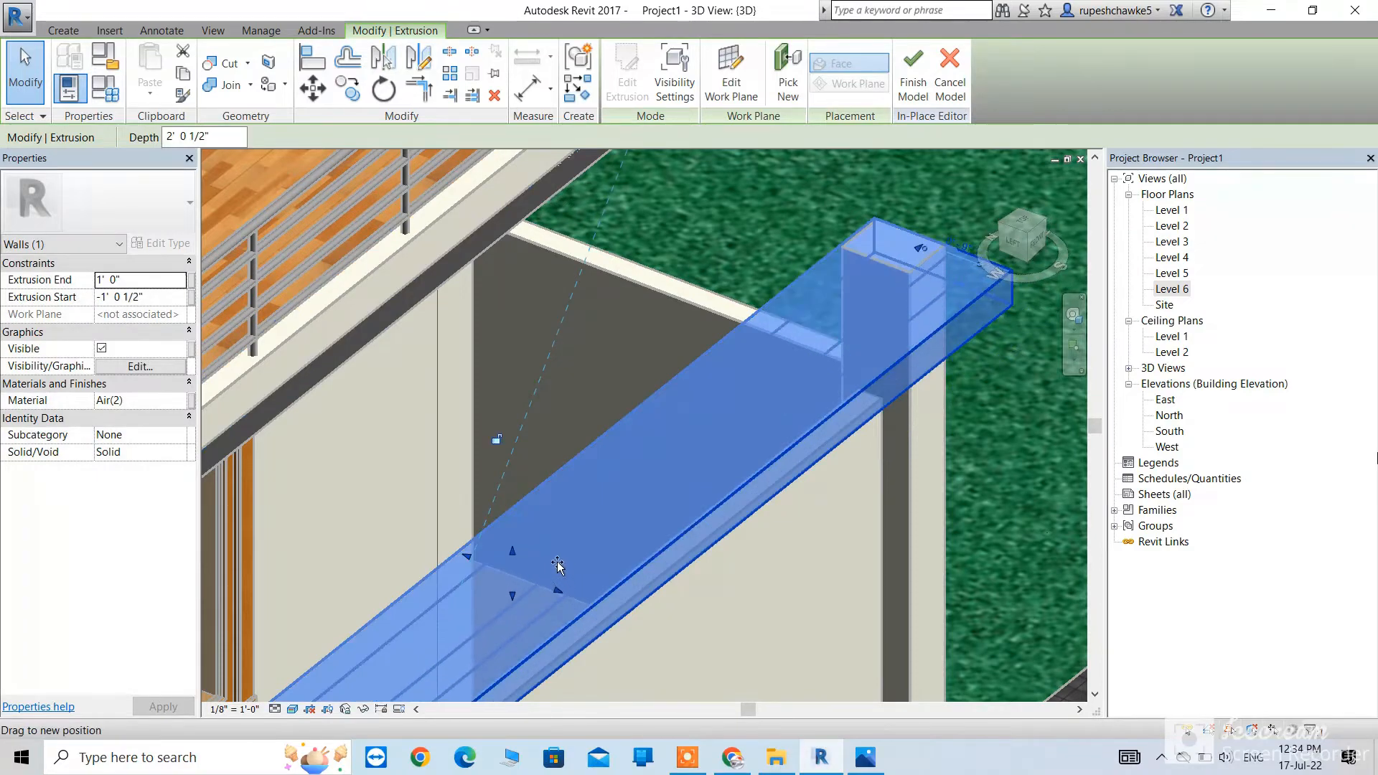
pyautogui.moveTo(557, 563); pyautogui.dragTo(541, 555)
pyautogui.scroll(-2, 630, 363)
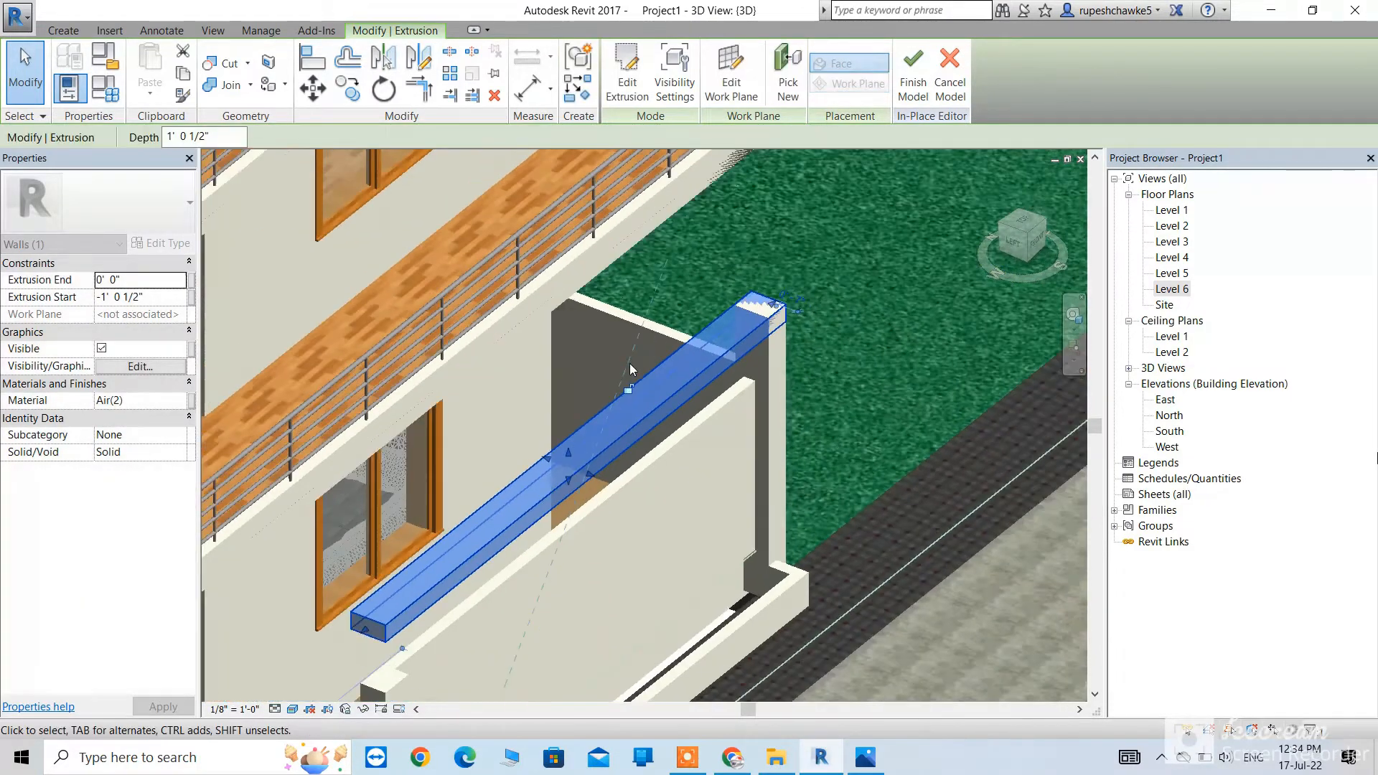
pyautogui.scroll(-1, 630, 363)
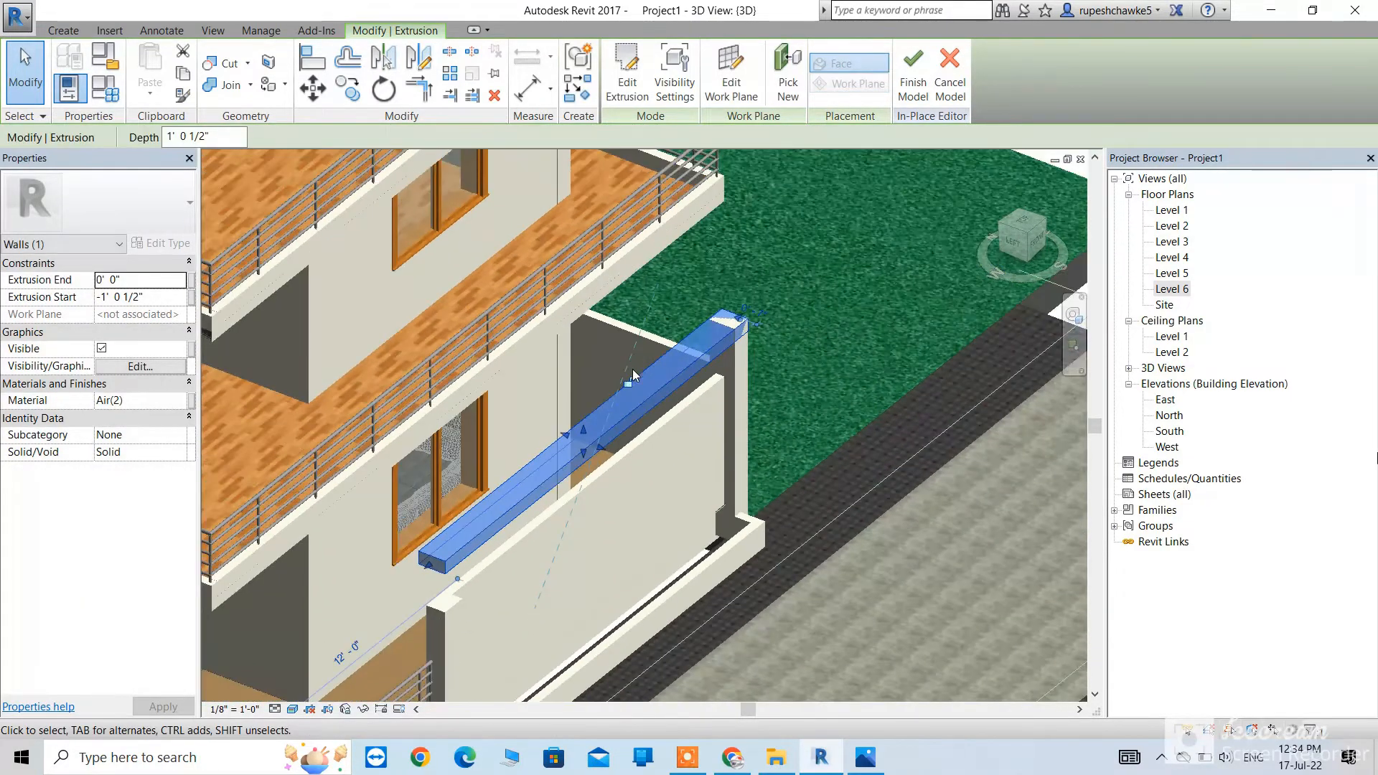
# Search the materials for "white", assign Cabinets to the lintel extrusion, and finish the in-place model
pyautogui.click(182, 402)
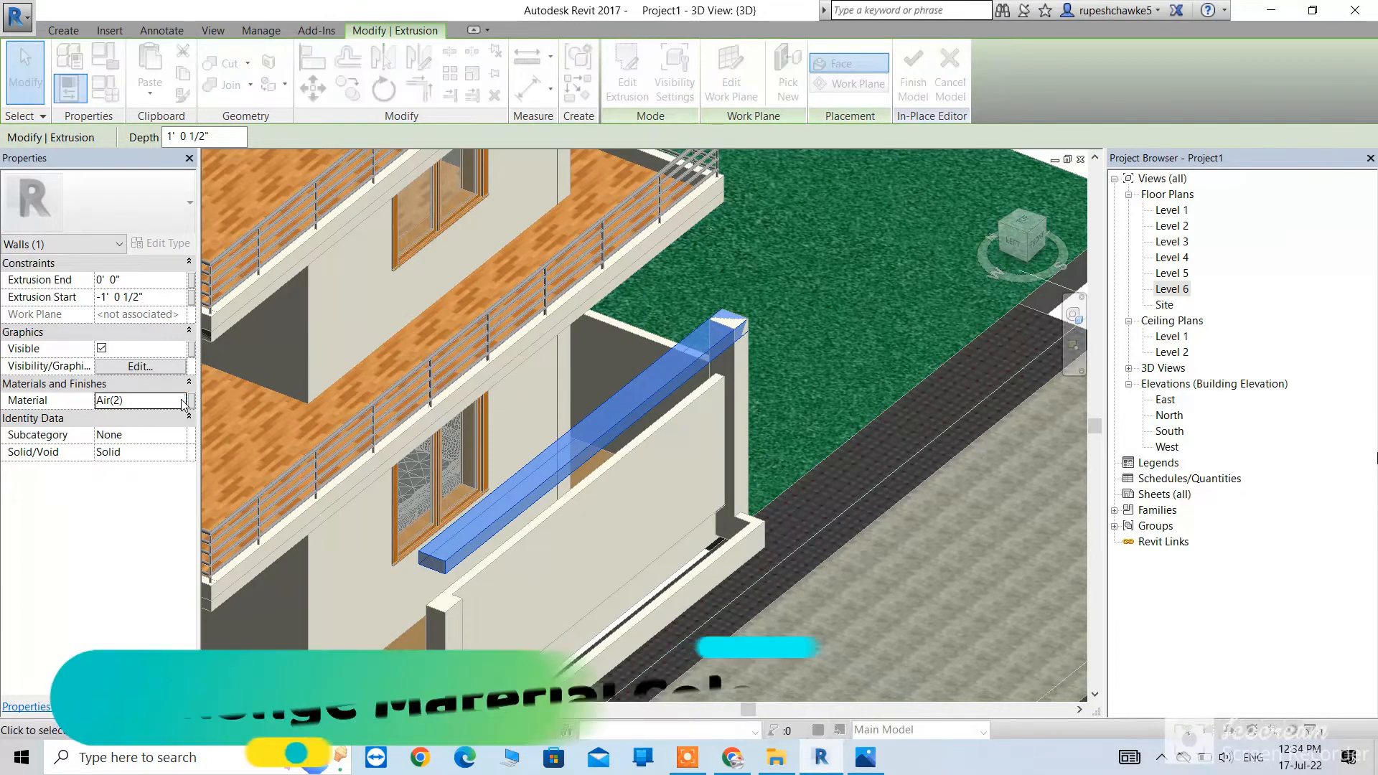
pyautogui.click(181, 399)
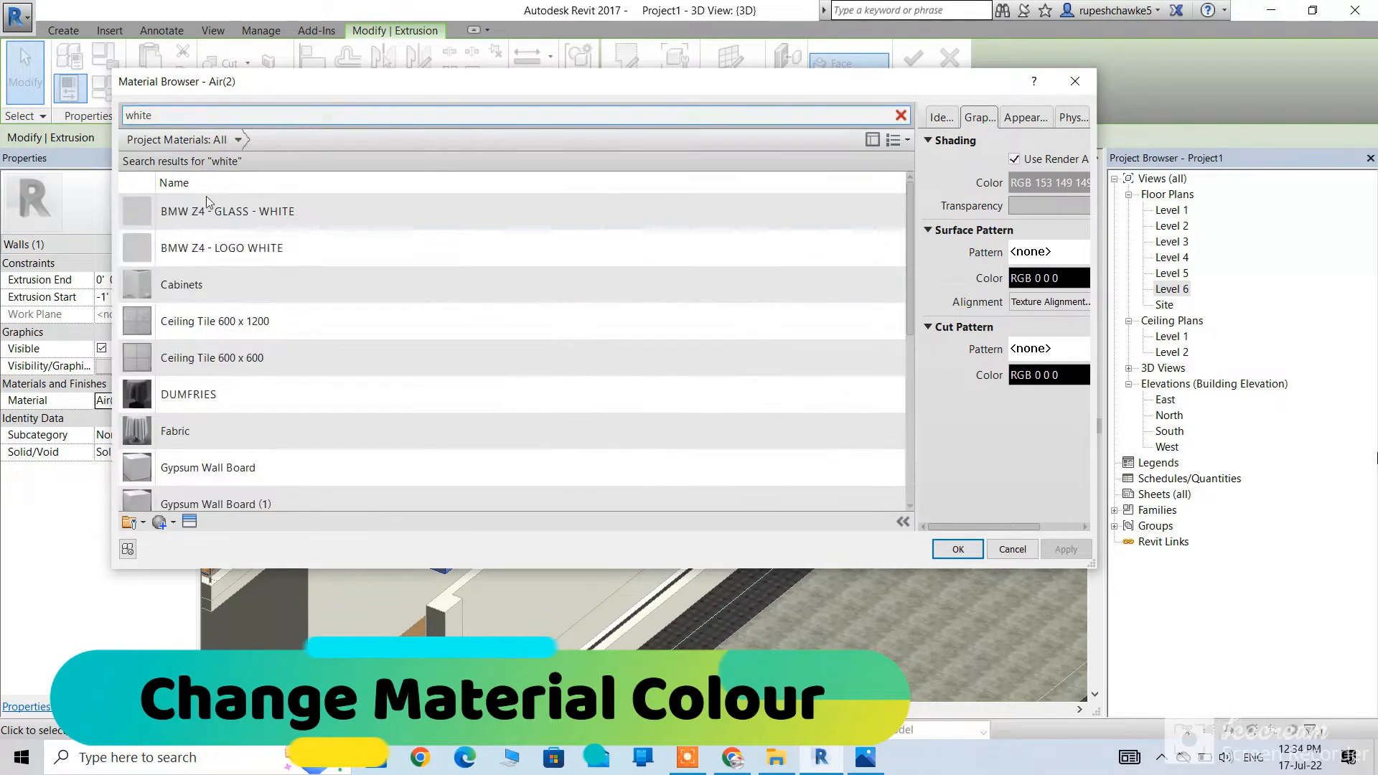
pyautogui.click(270, 285)
pyautogui.doubleClick(272, 284)
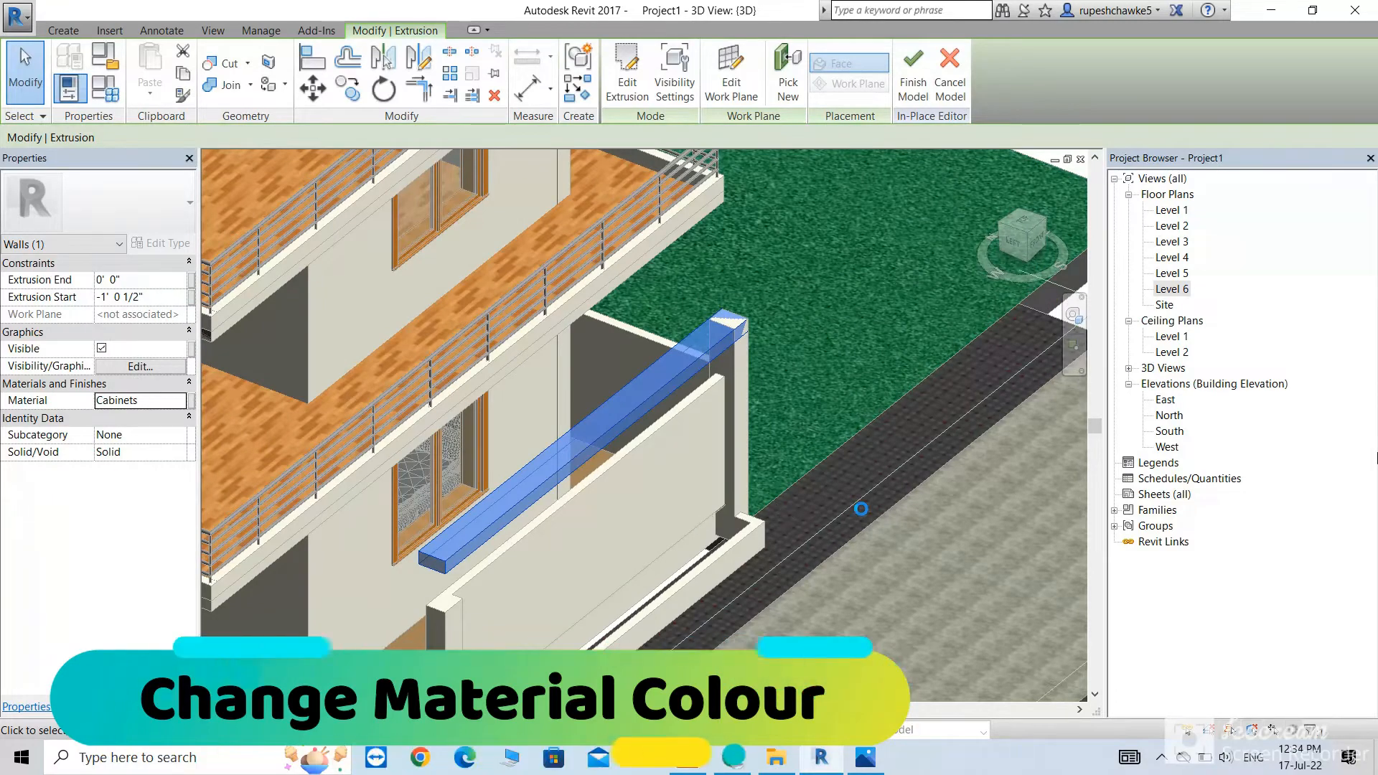
pyautogui.press('Escape')
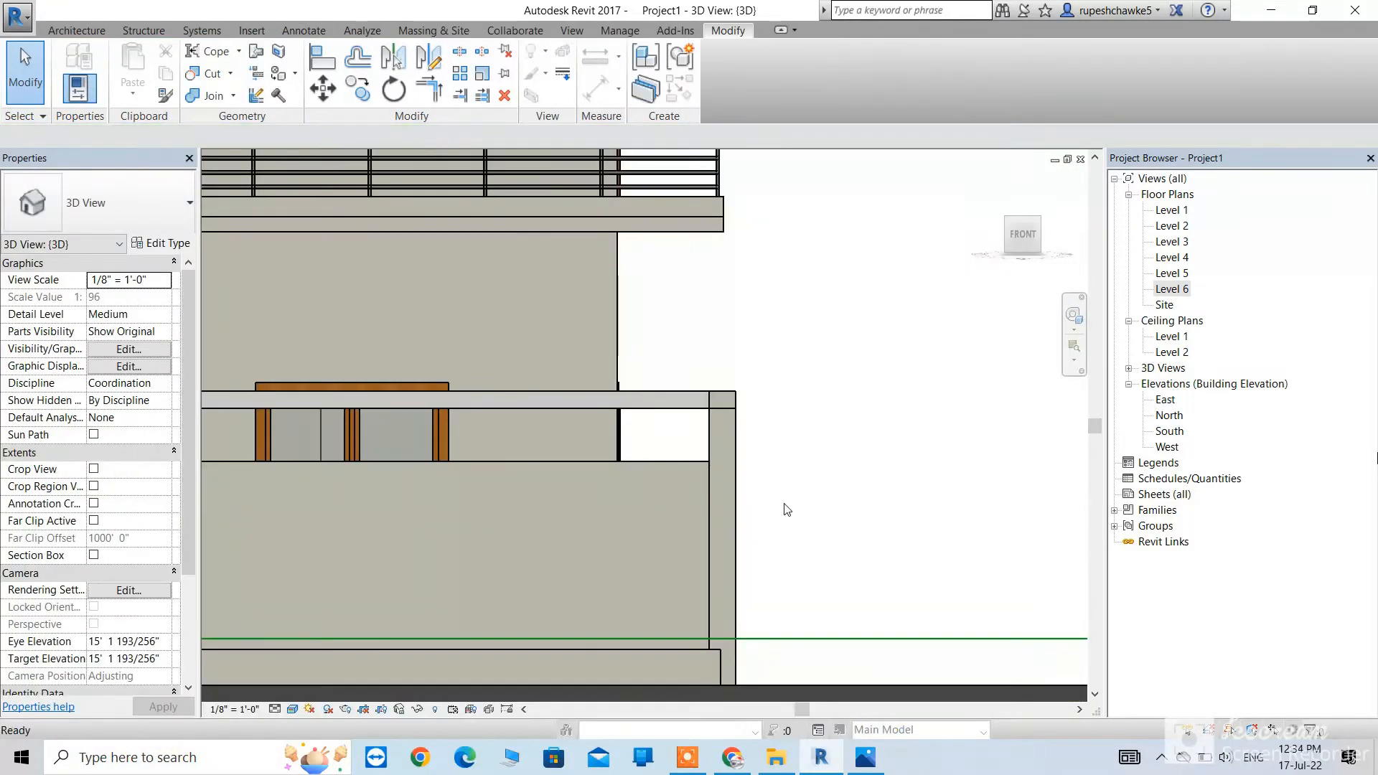
# Paint the boundary's corner column in a light colour matching the lintel, and check the result against main file 12 A.jpg
pyautogui.press('p')
pyautogui.press('t')
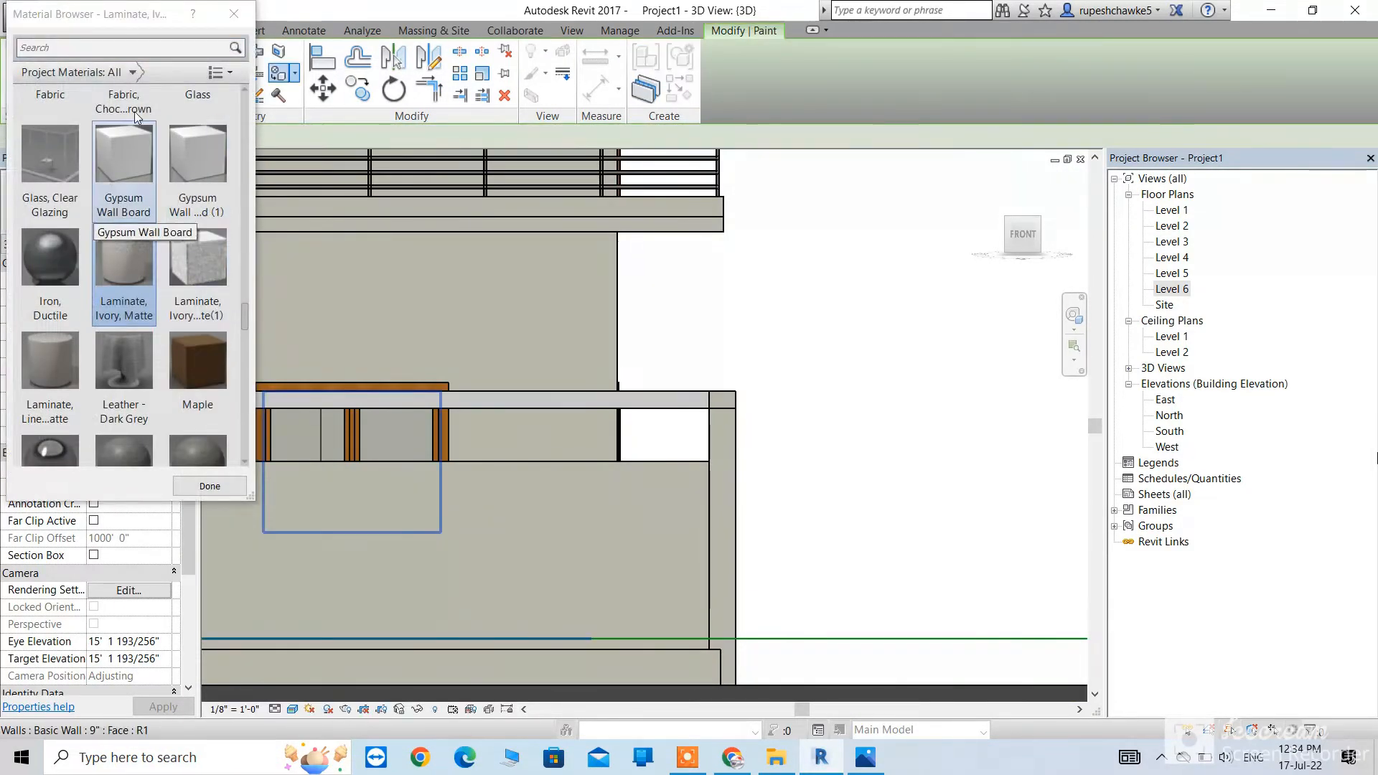
pyautogui.scroll(1, 135, 110)
pyautogui.click(123, 47)
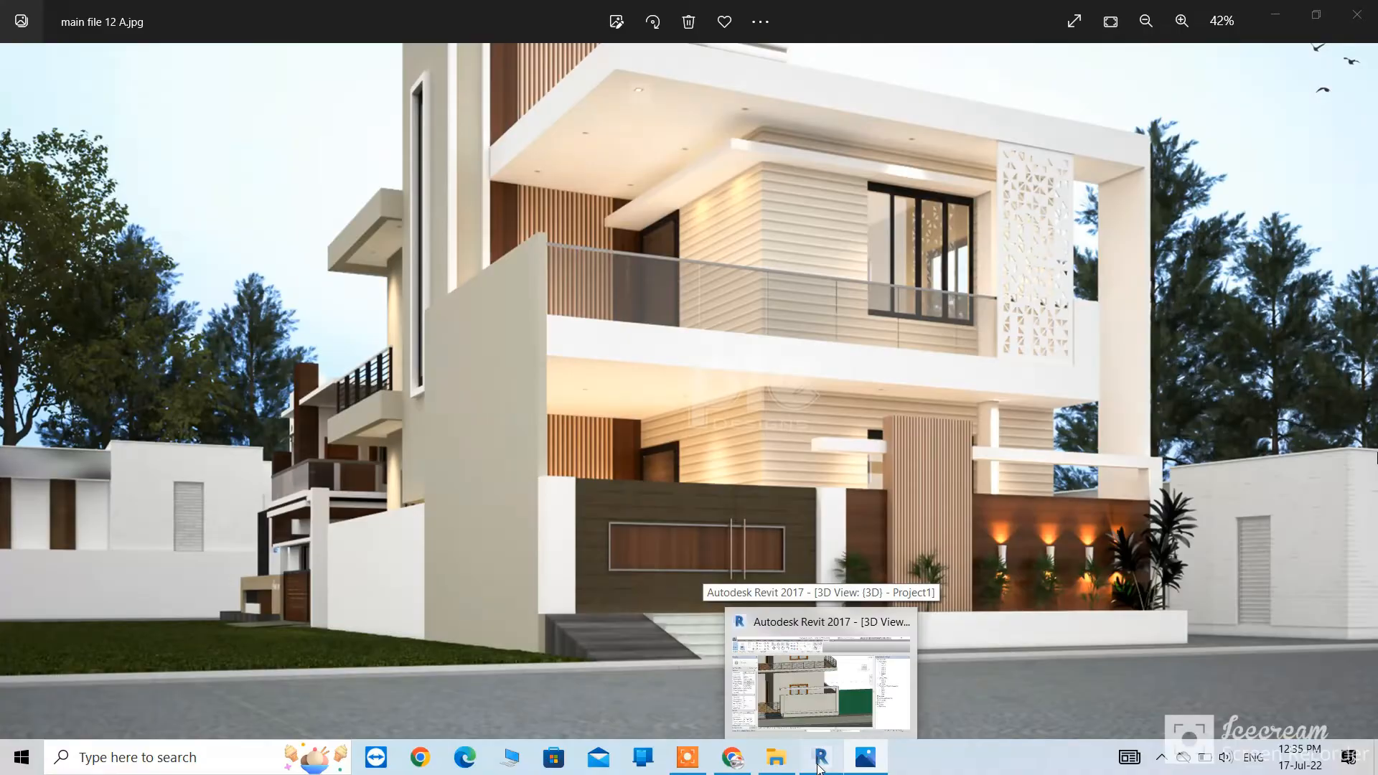
pyautogui.click(820, 759)
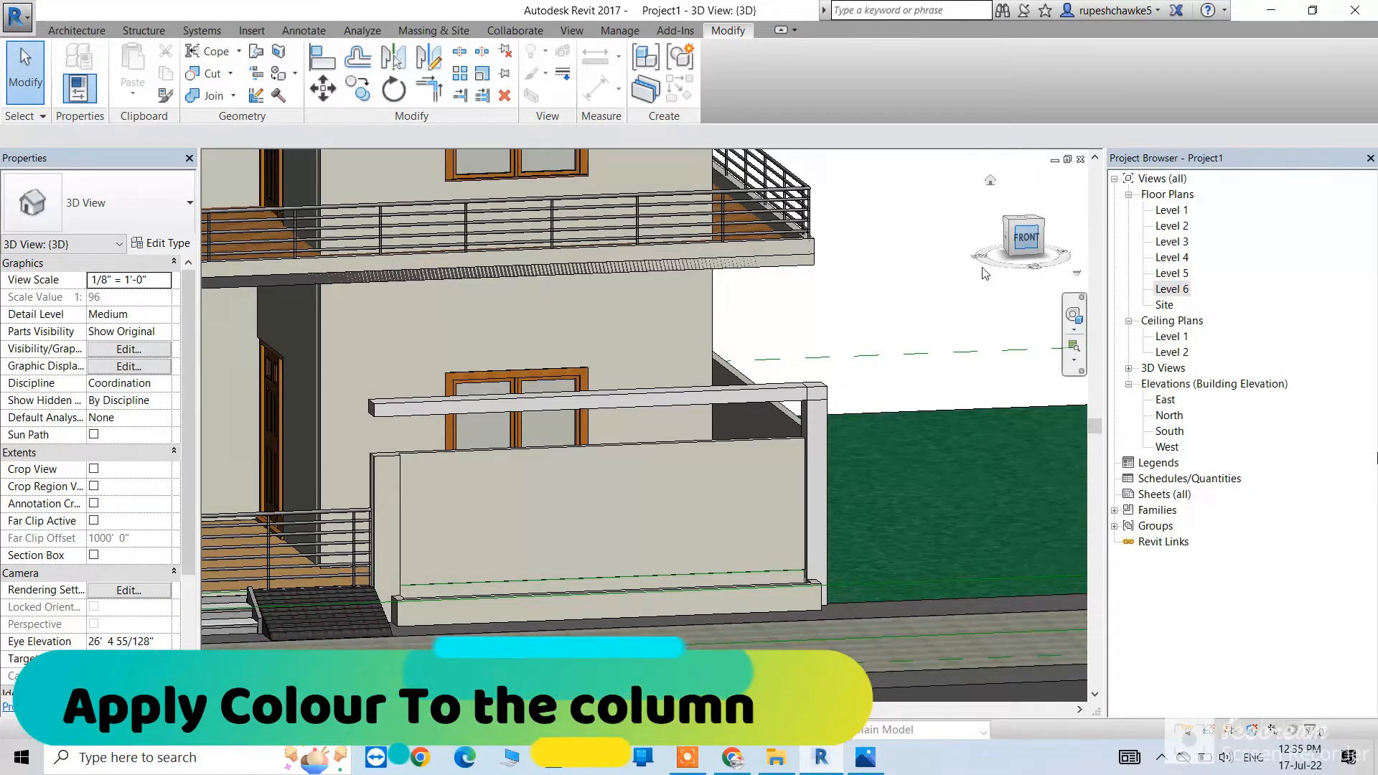
# Orient the 3D view to the front and start another in-place model in the Walls category, named Walls 5, for the vertical panel
pyautogui.click(1024, 243)
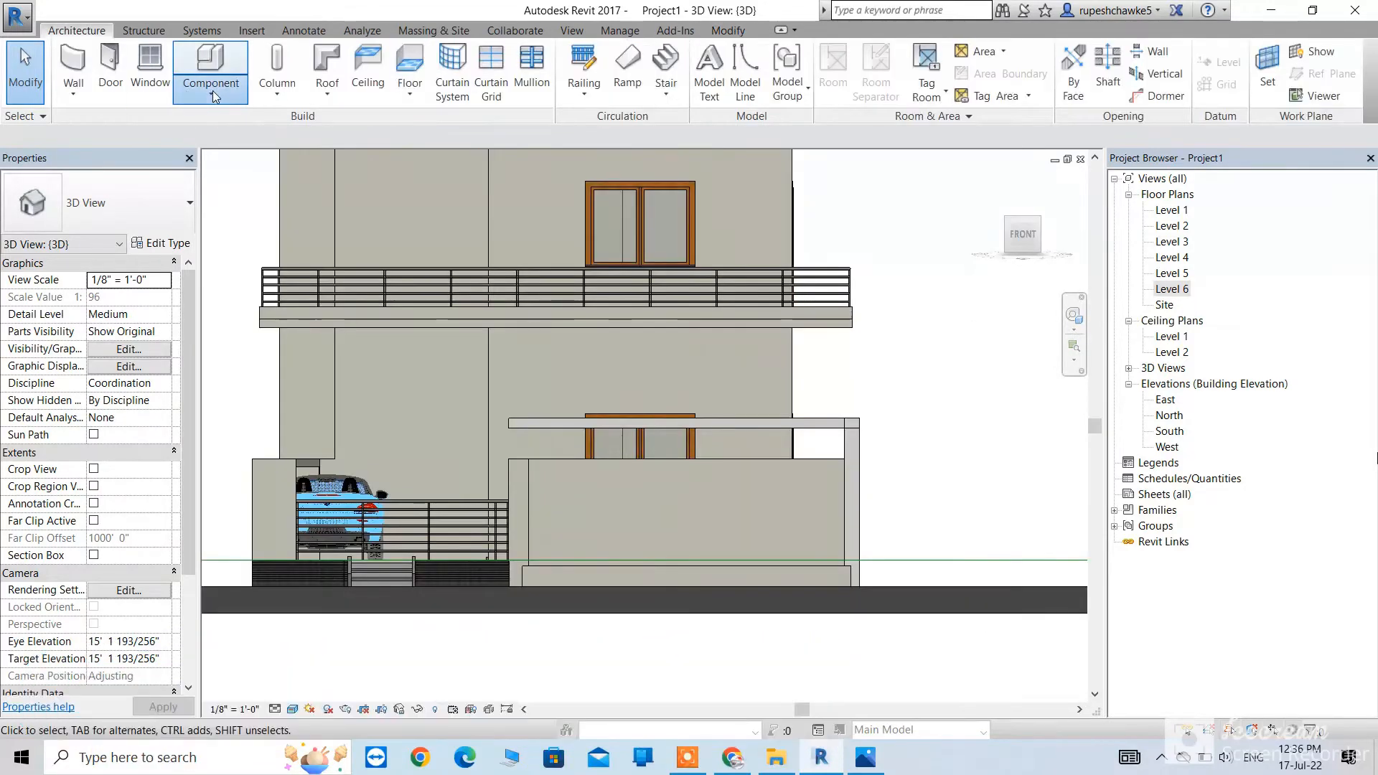
pyautogui.click(210, 93)
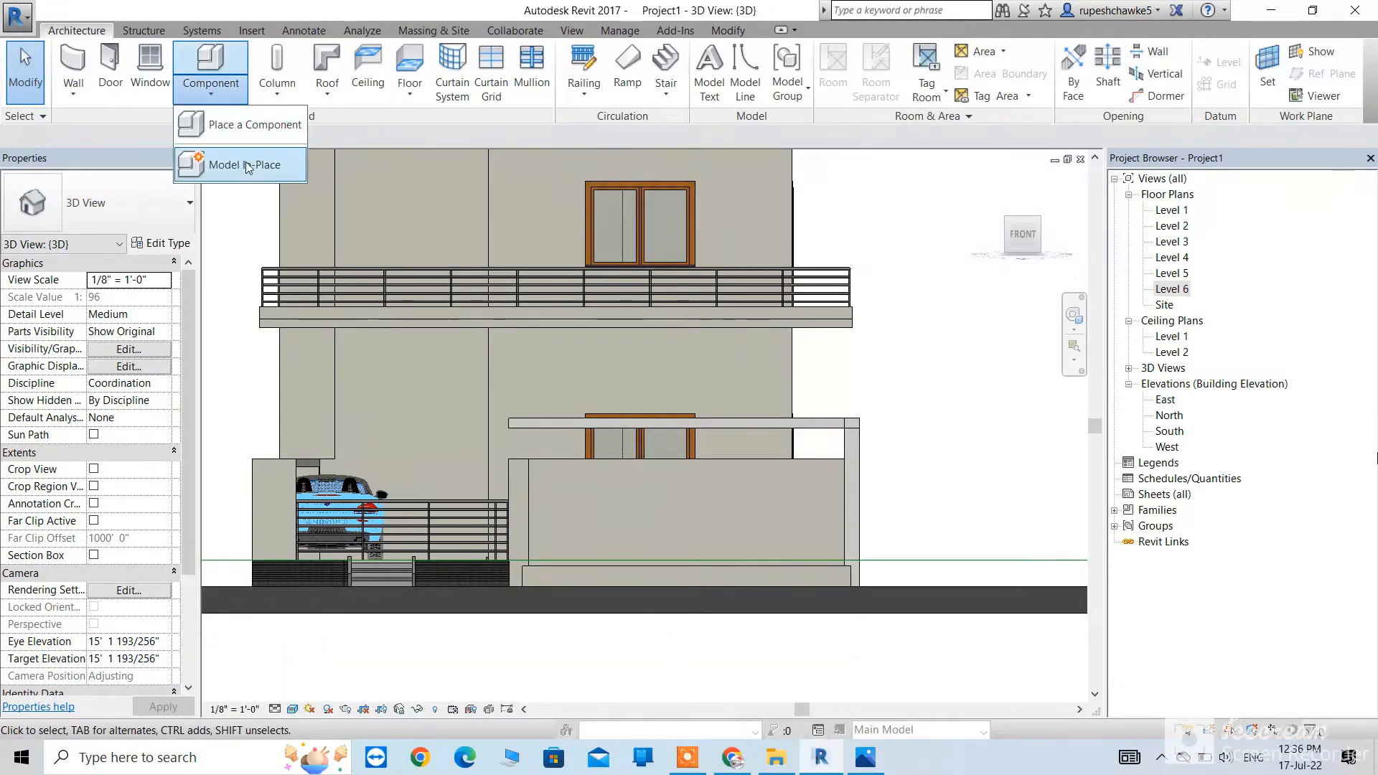
pyautogui.click(237, 153)
pyautogui.moveTo(801, 265); pyautogui.dragTo(651, 399)
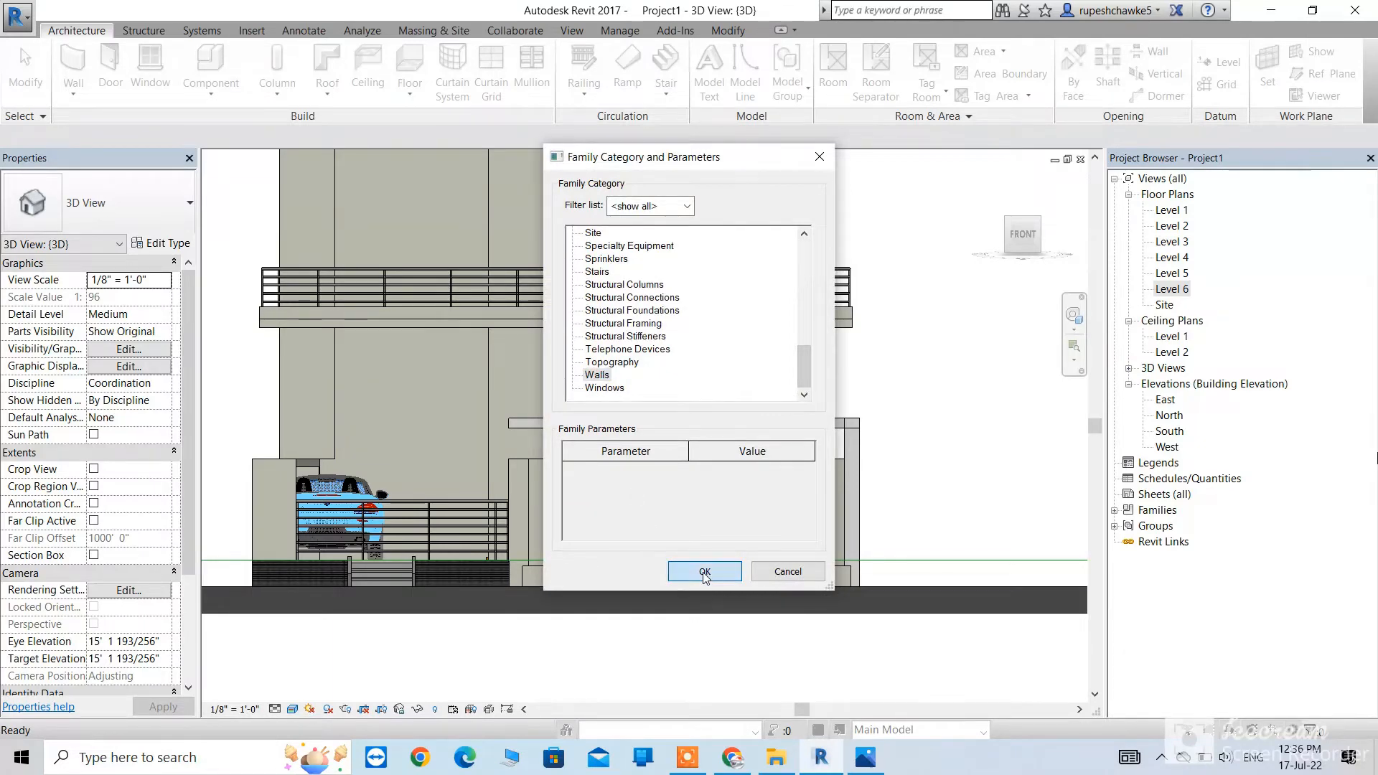
pyautogui.click(705, 573)
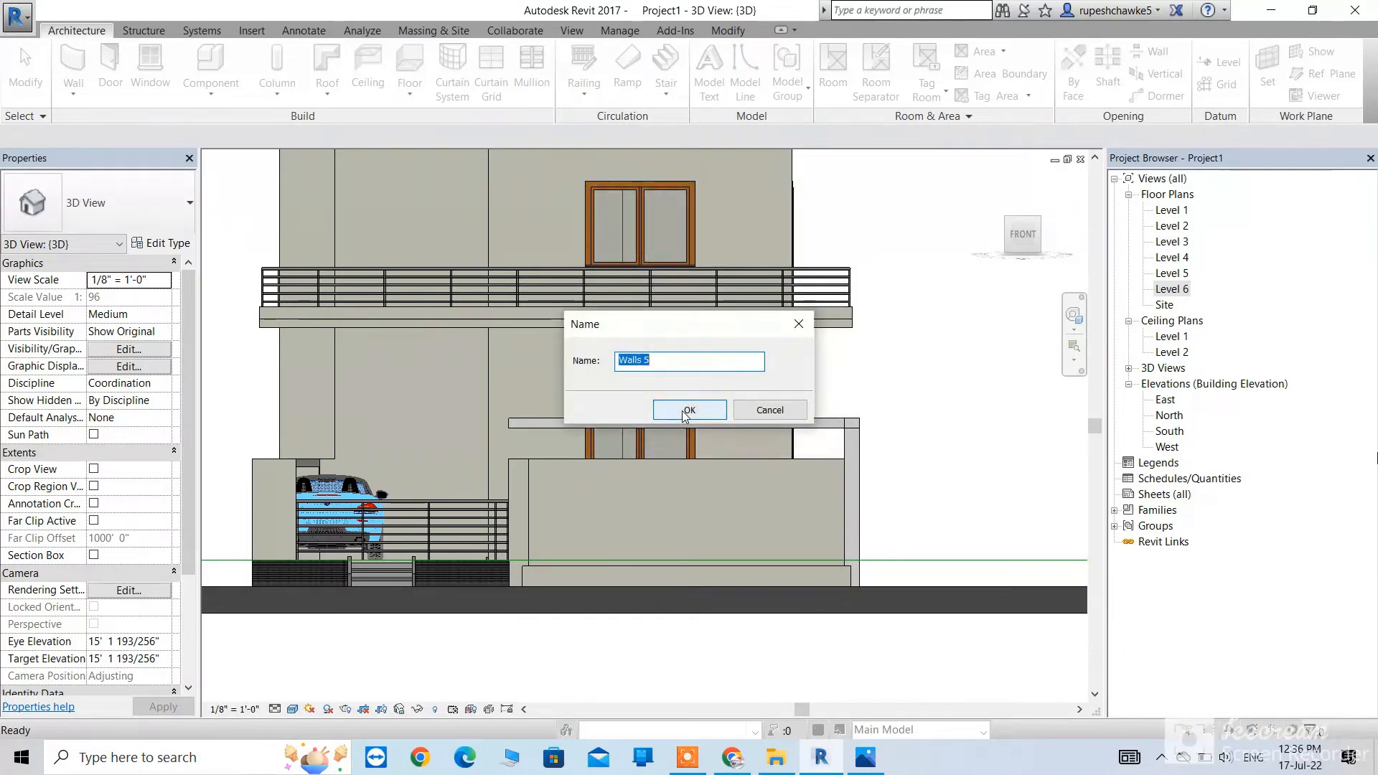
pyautogui.click(683, 412)
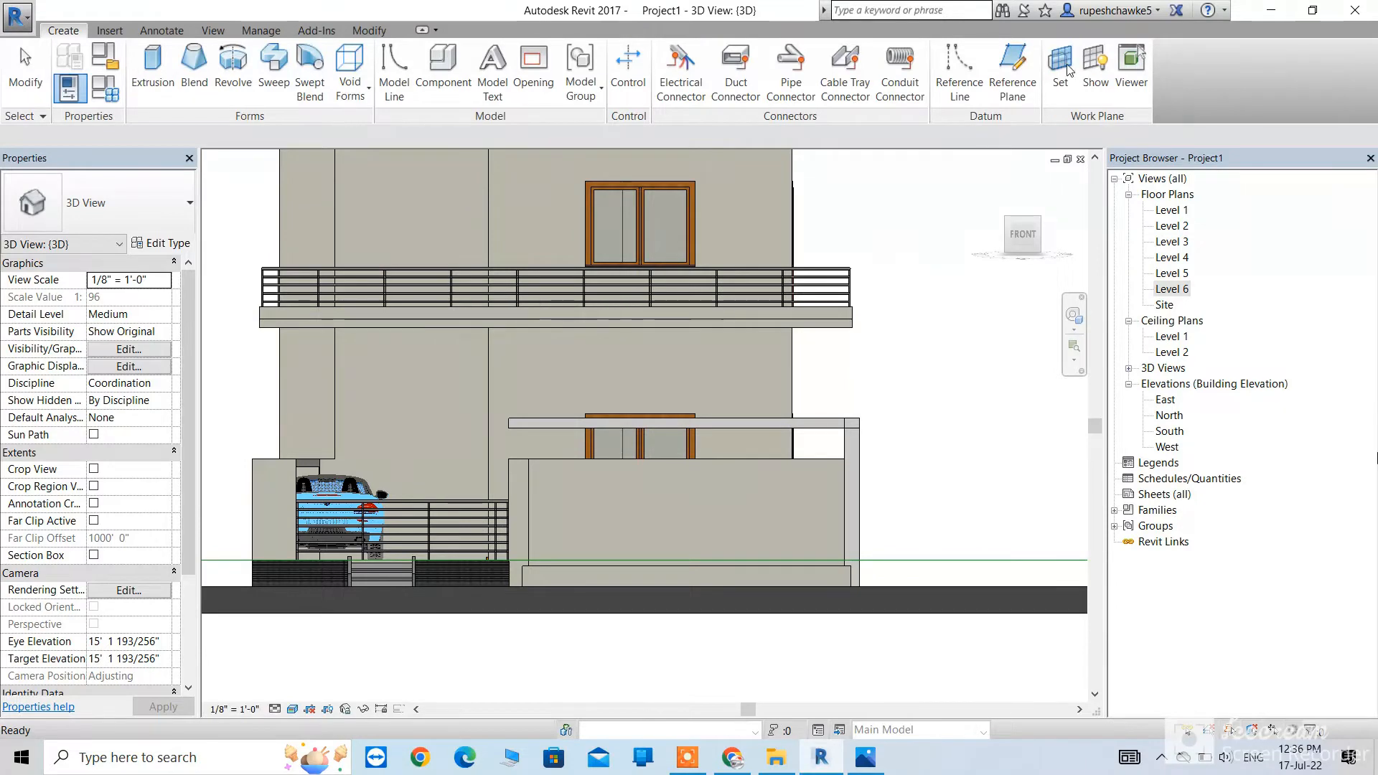
# Set the work plane by picking the front face of the 4" boundary wall
pyautogui.click(1063, 72)
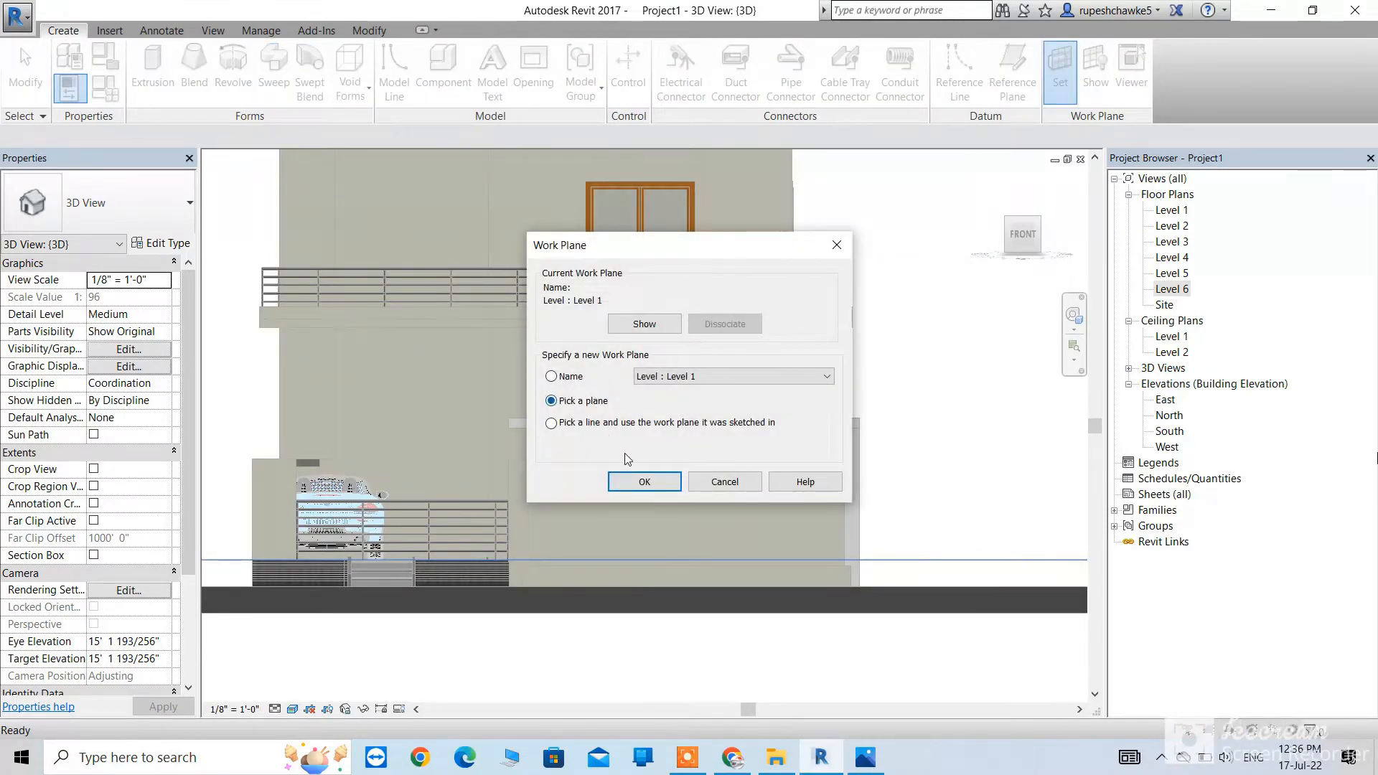
pyautogui.click(644, 482)
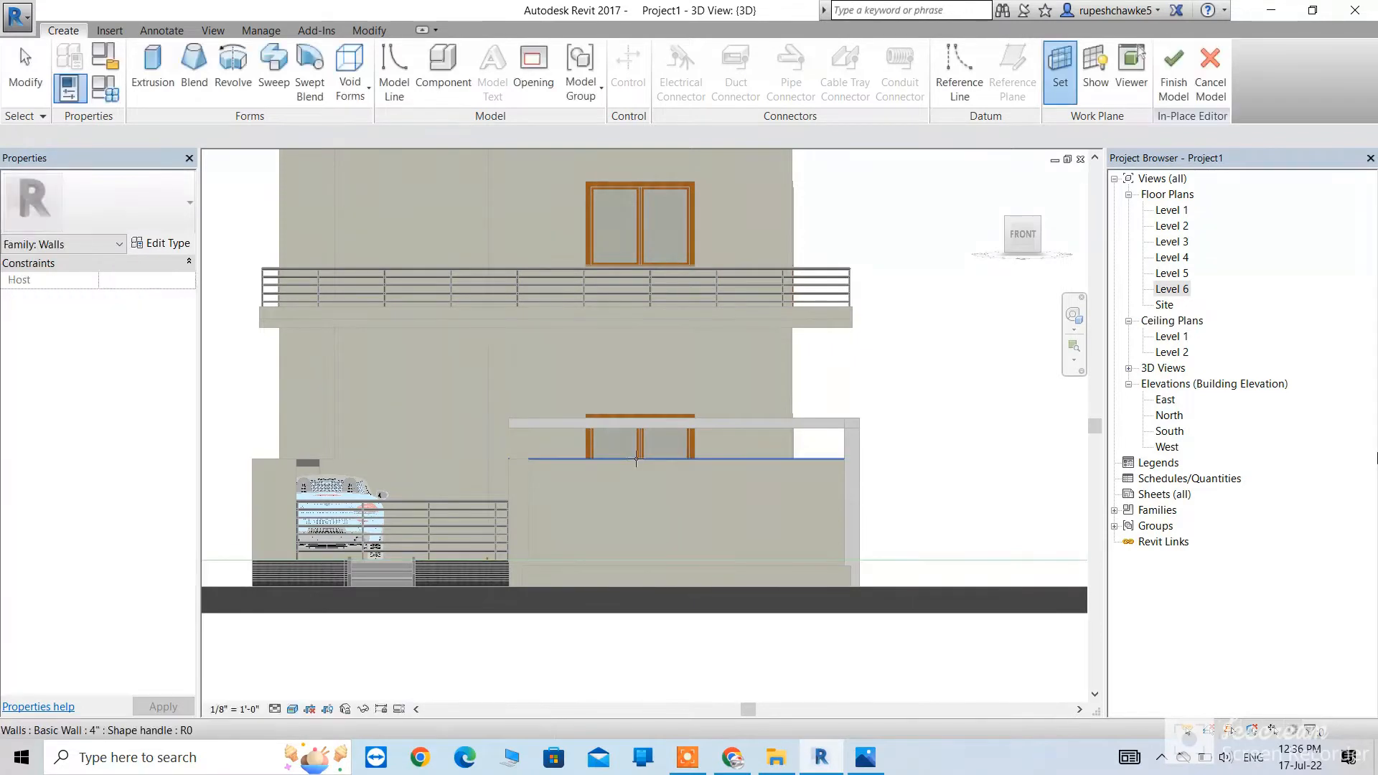
pyautogui.click(640, 463)
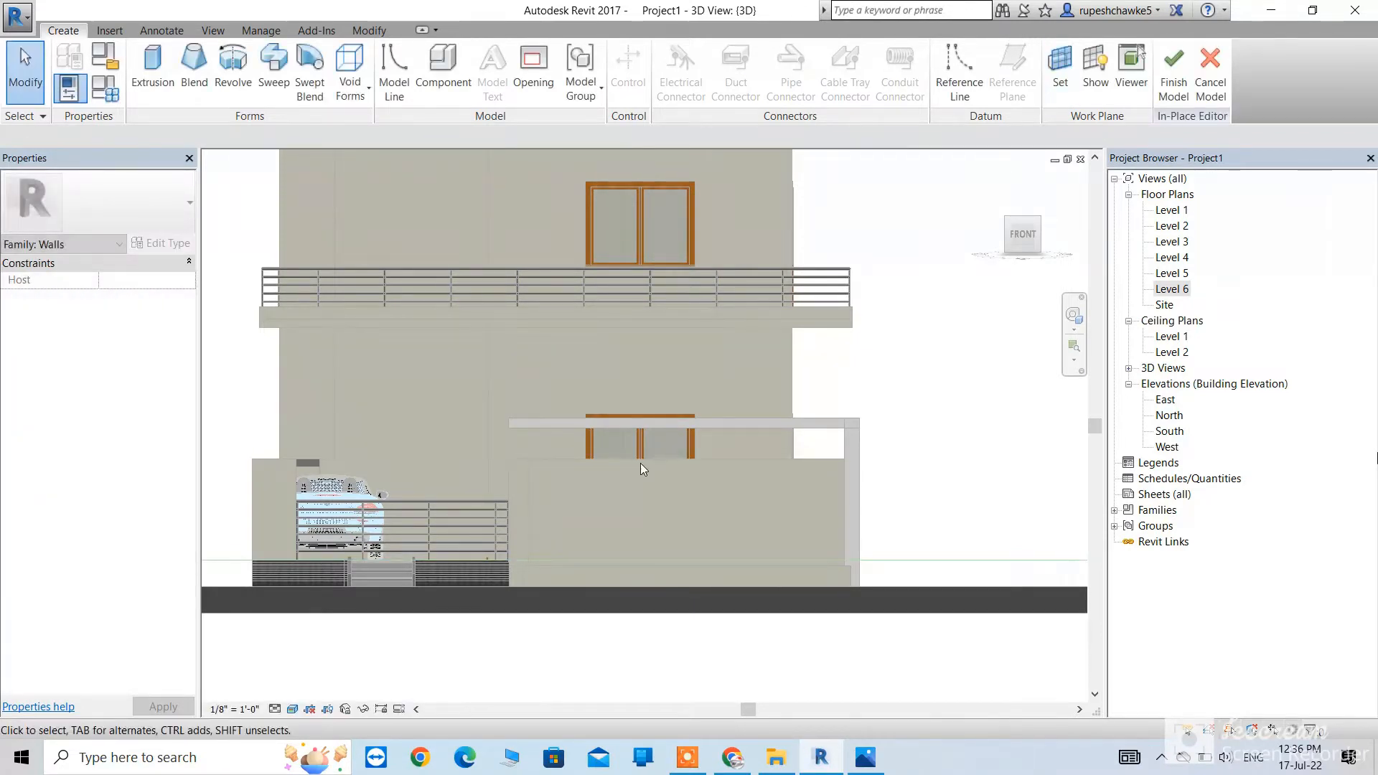
# Sketch a rectangular extrusion profile about 3' 4" wide and 9' 1" high, from above the lintel to the ground, following the reference image
pyautogui.click(174, 83)
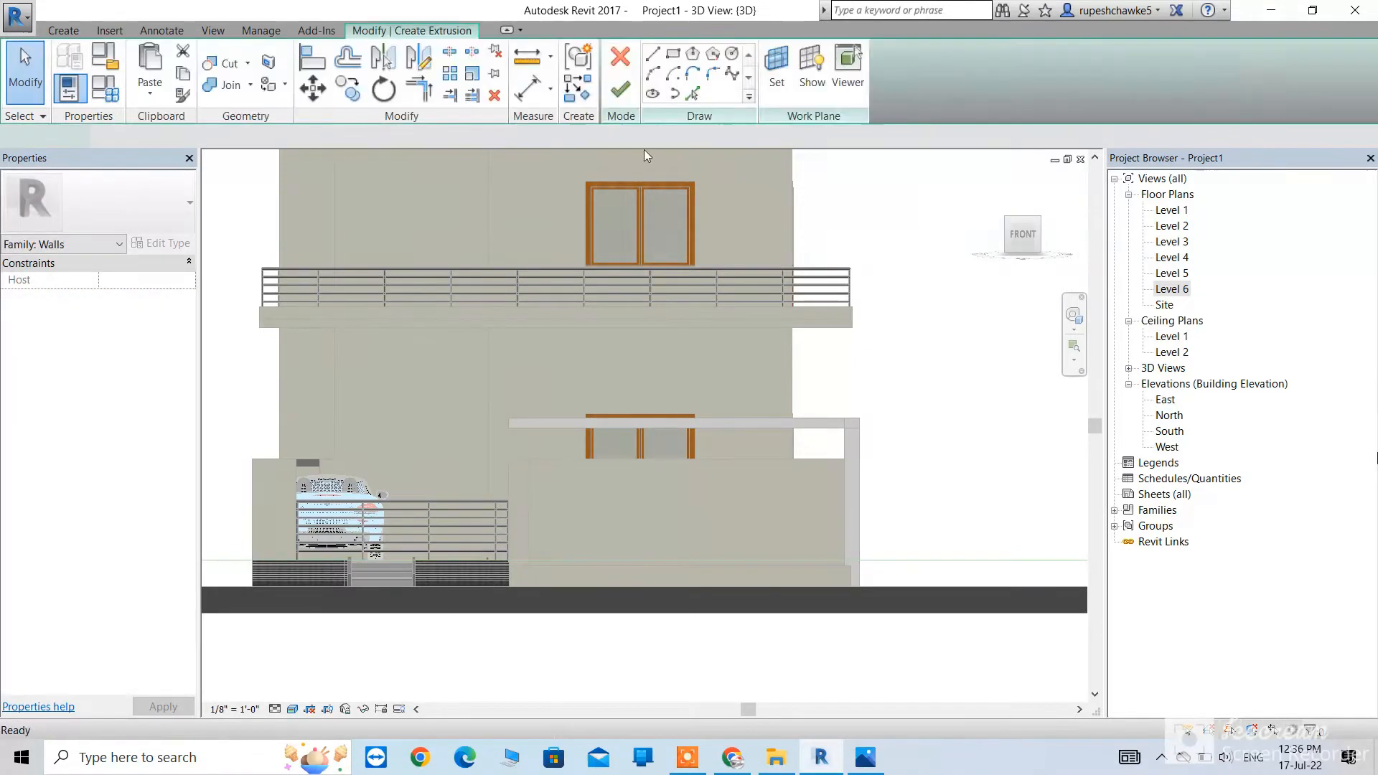
pyautogui.click(676, 56)
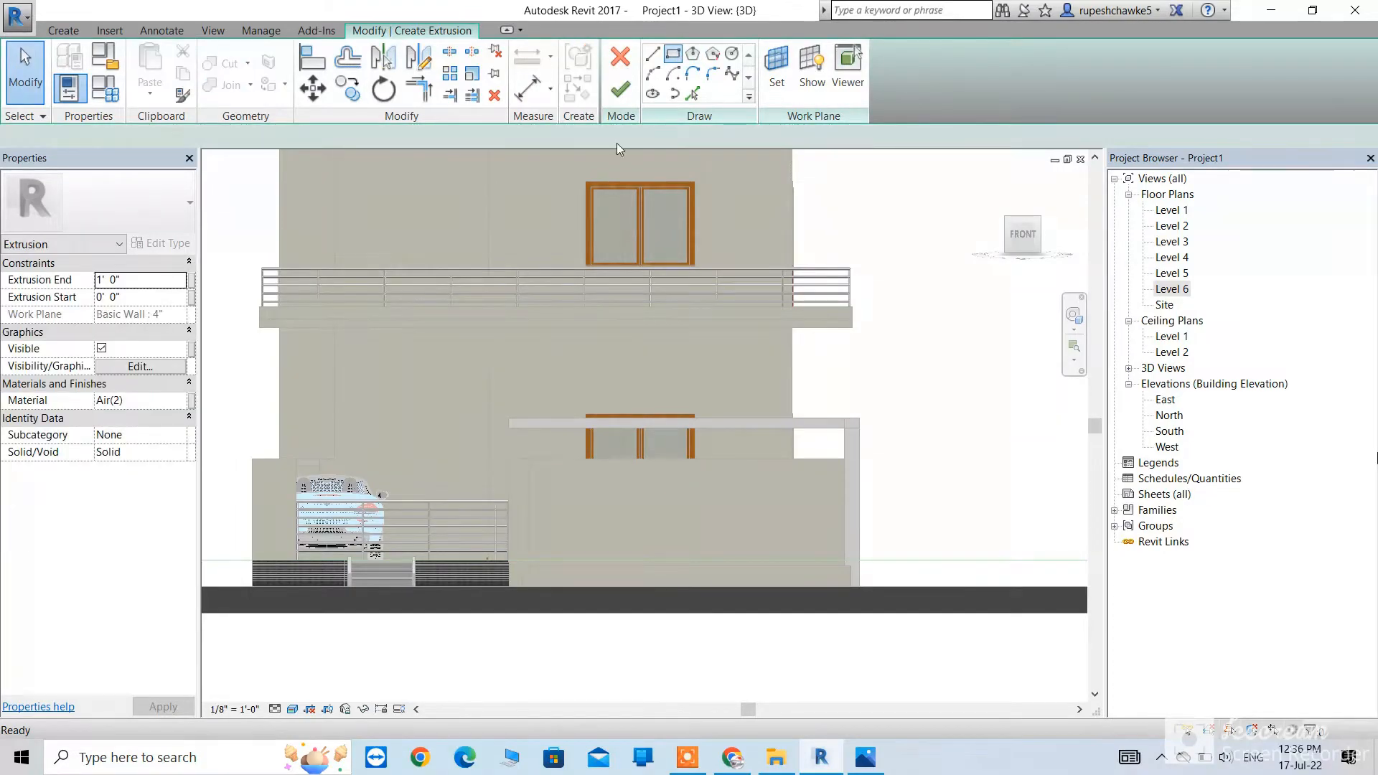
pyautogui.hotkey('alt', 'Tab')
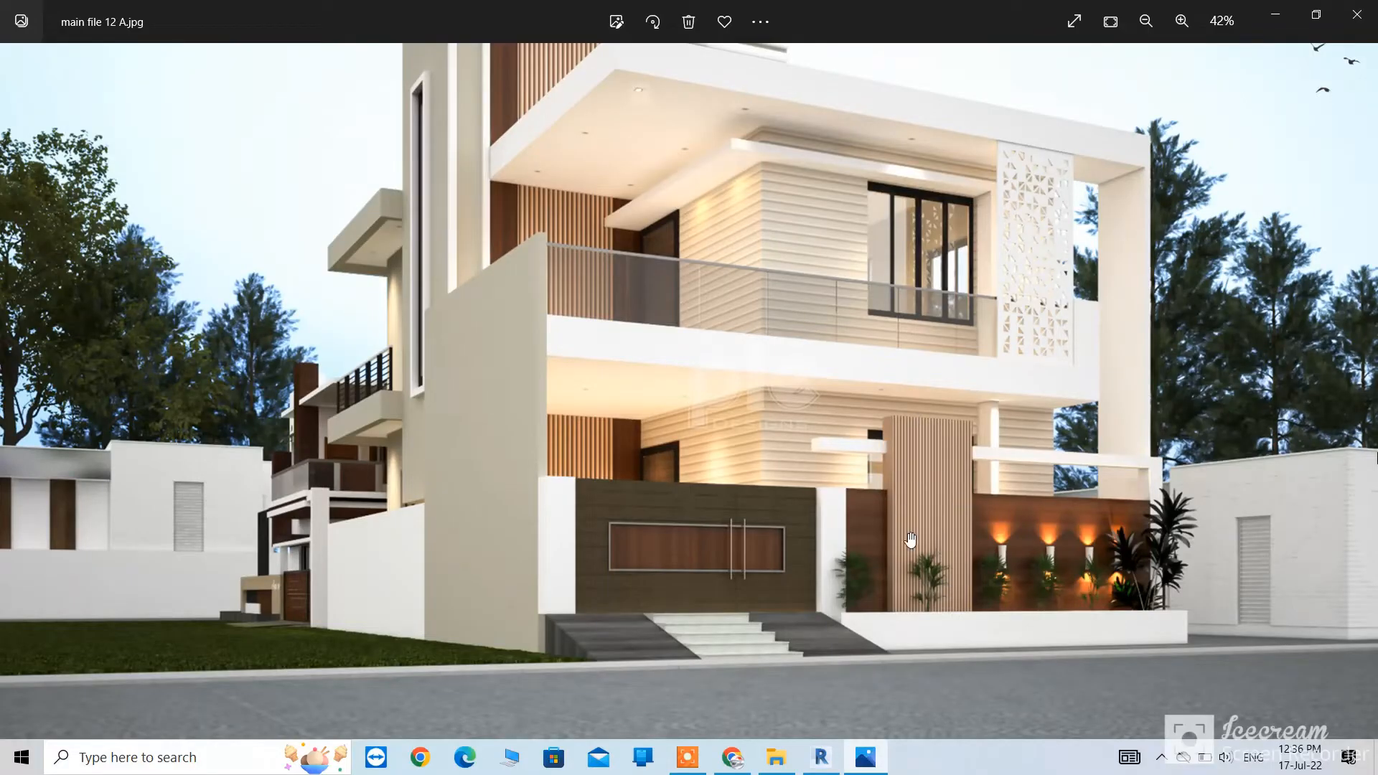
pyautogui.hotkey('alt', 'Tab')
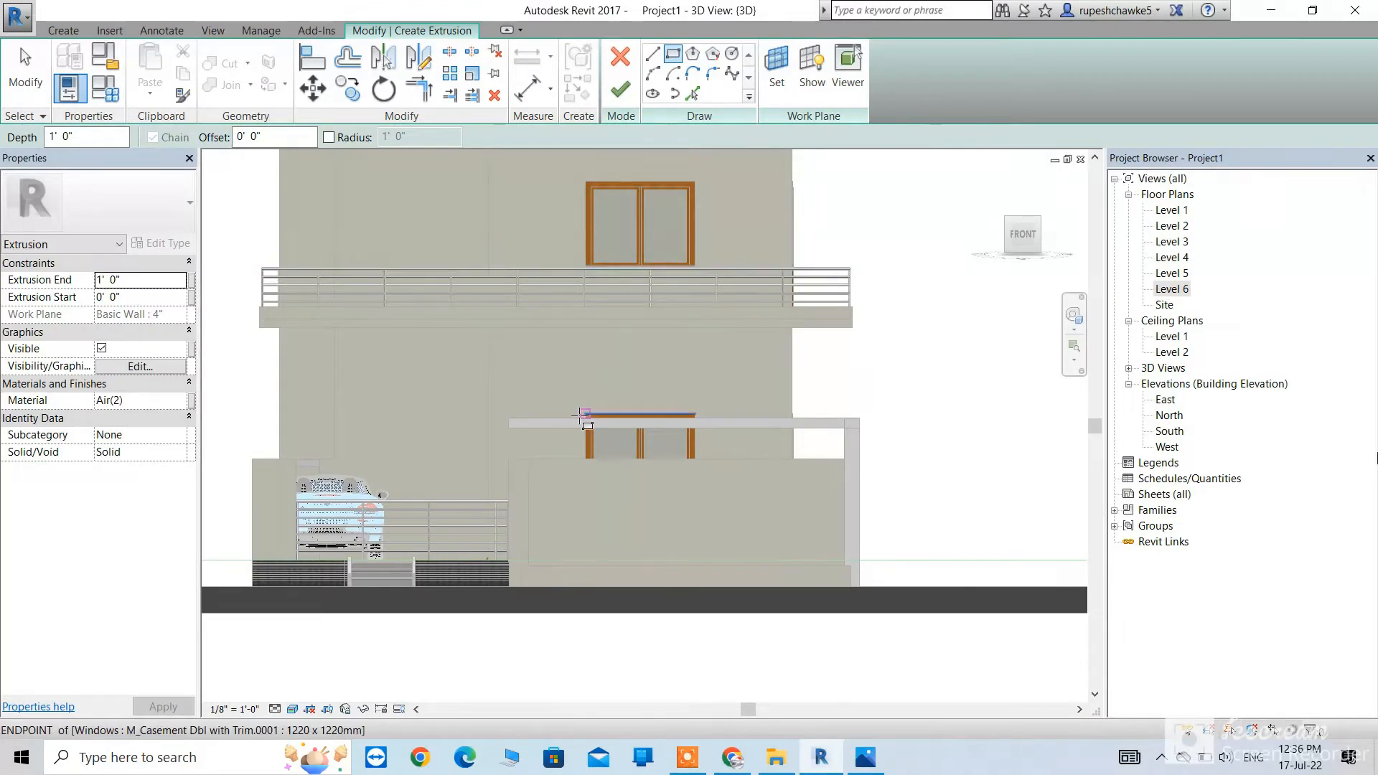
pyautogui.scroll(4, 576, 417)
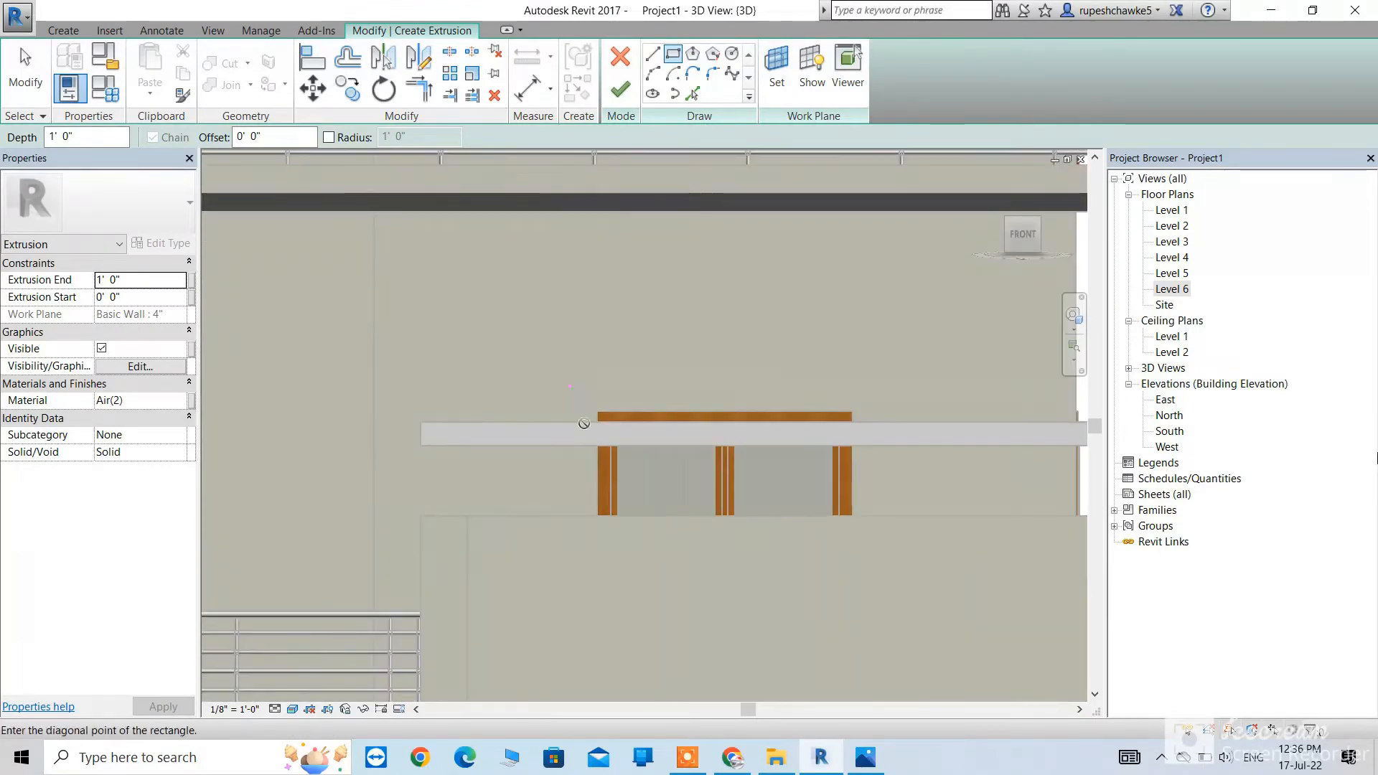
pyautogui.scroll(-4, 583, 423)
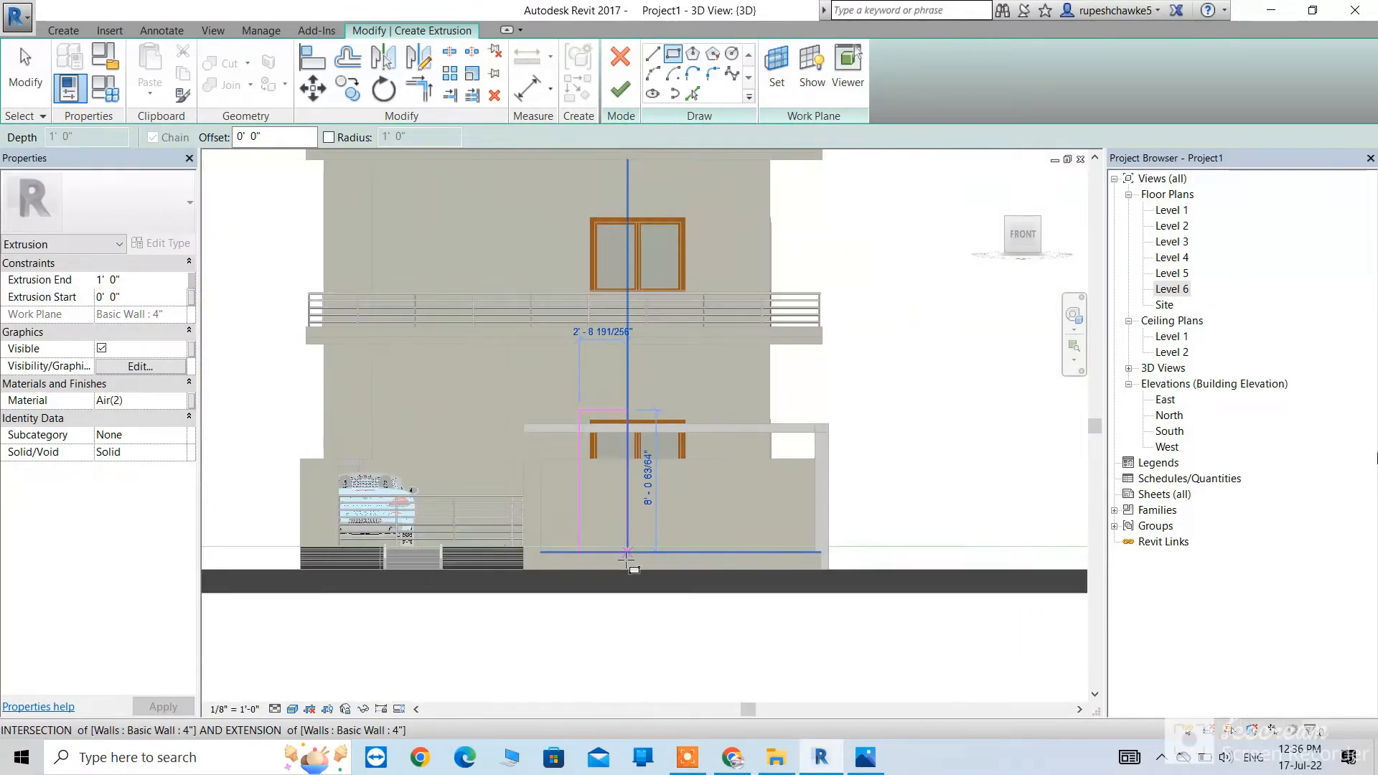
pyautogui.click(637, 571)
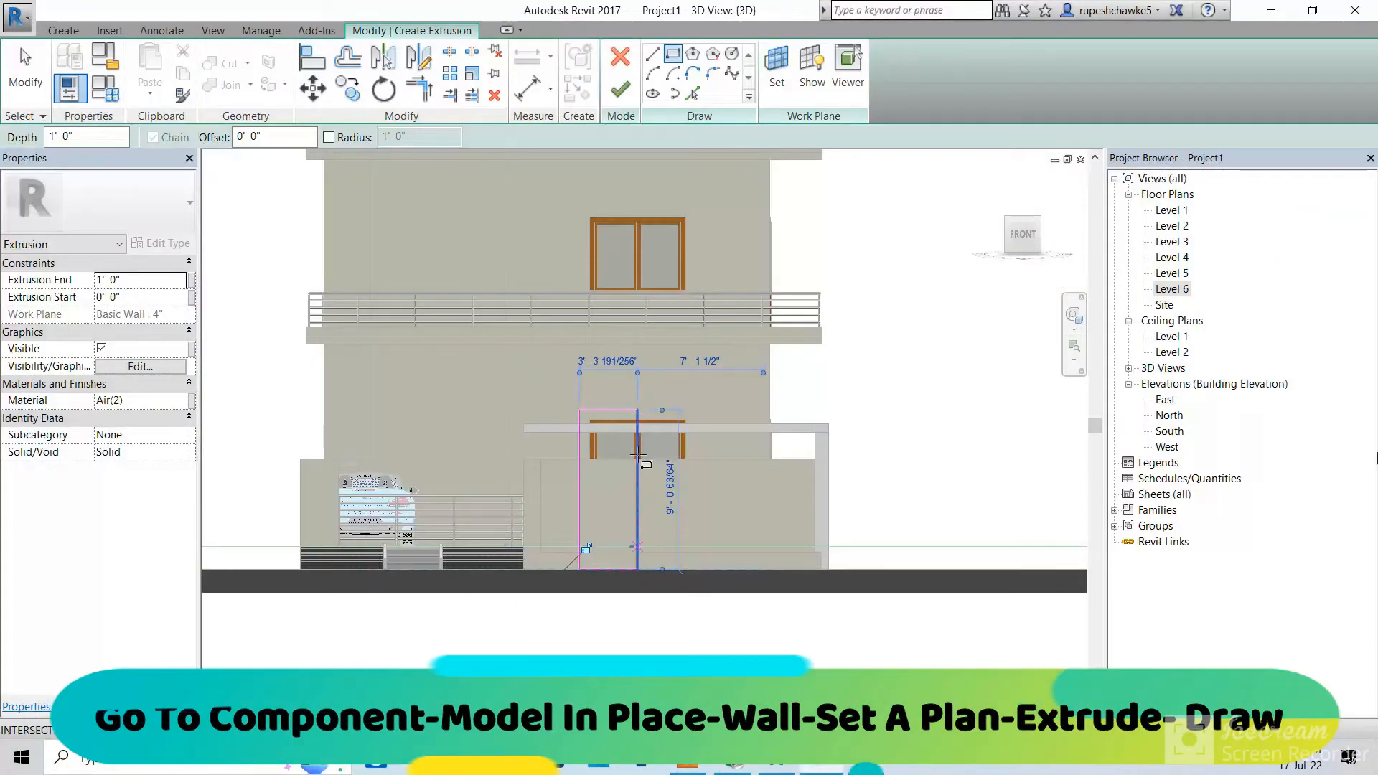
# Set the width of the vertical panel's extrusion profile to 4' 0"
pyautogui.press('Escape')
pyautogui.scroll(5, 638, 419)
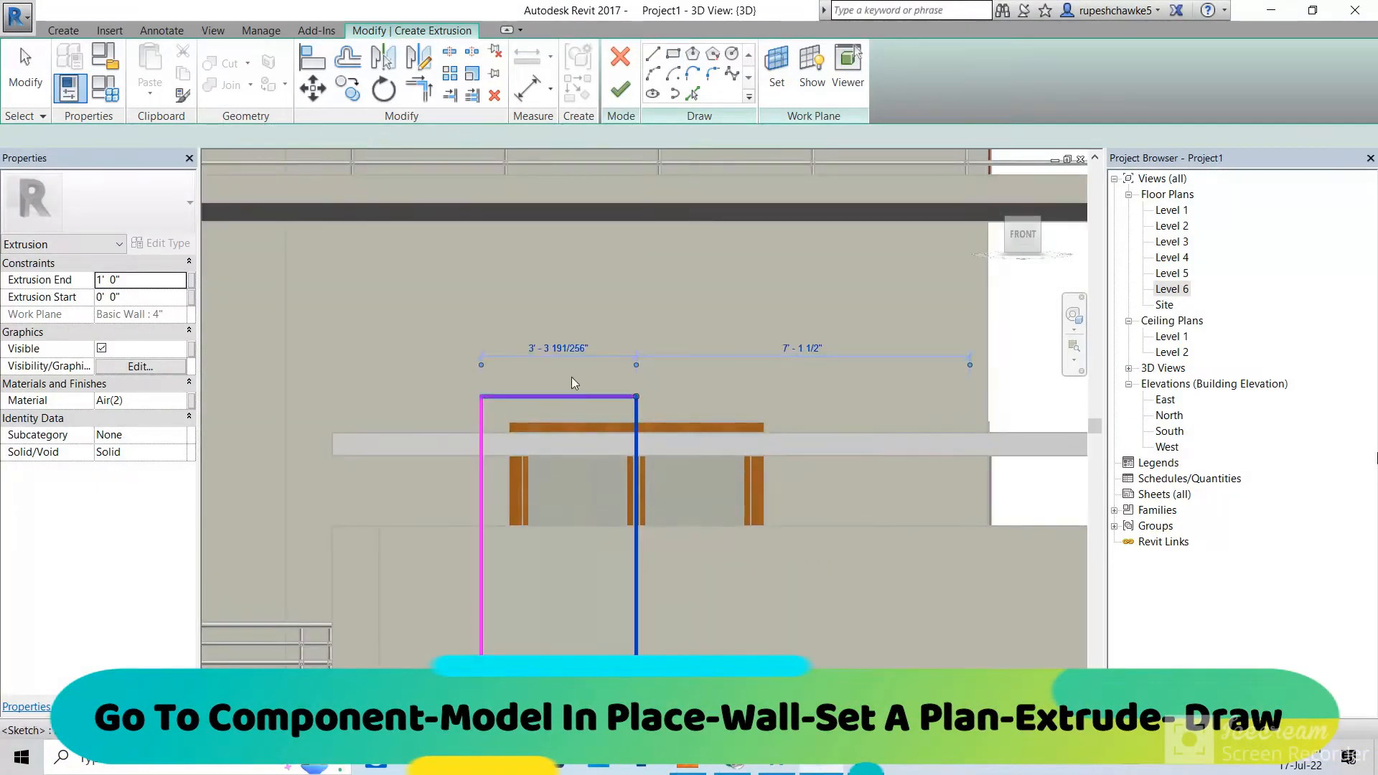
pyautogui.click(554, 348)
pyautogui.press('Return')
pyautogui.scroll(-5, 488, 326)
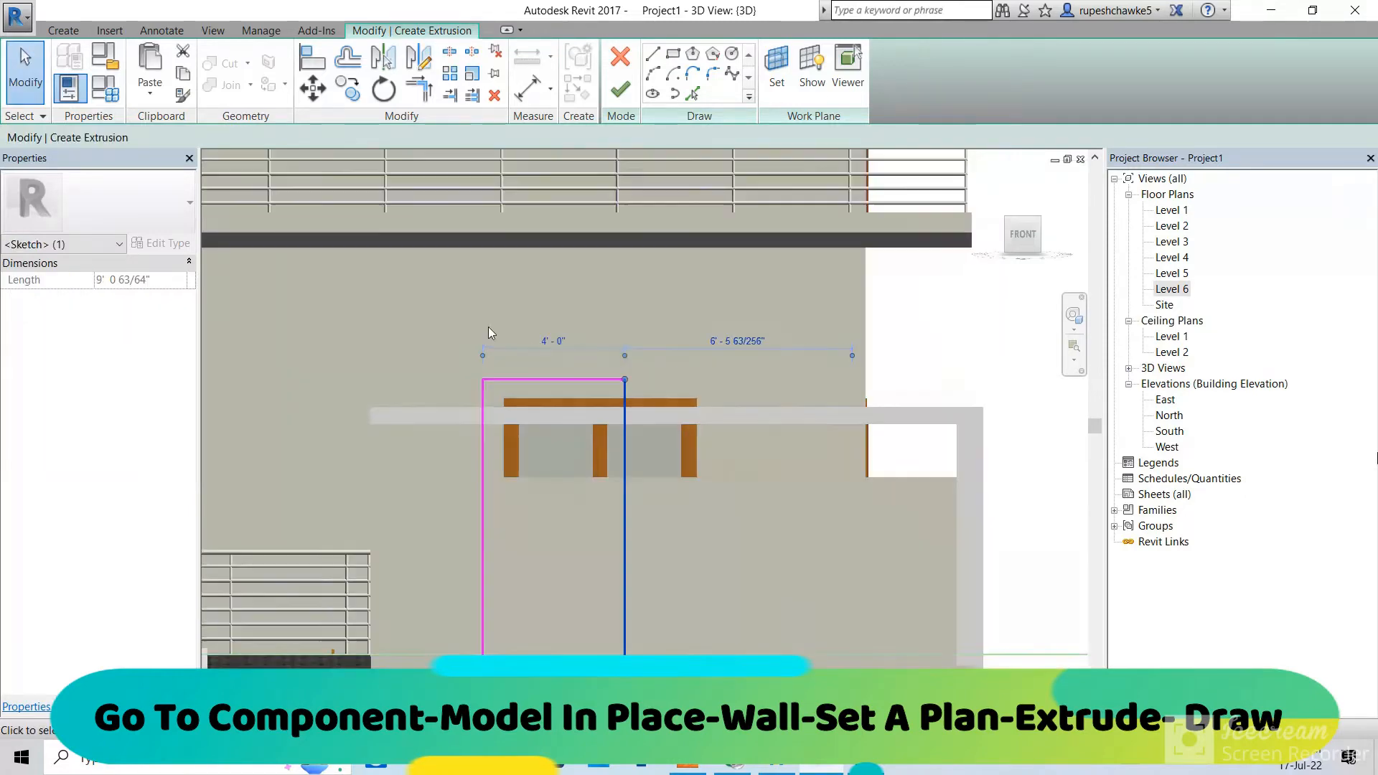
# Compare the panel profile with main file 12 A.jpg and set its width to 4' 6"
pyautogui.hotkey('alt', 'Tab')
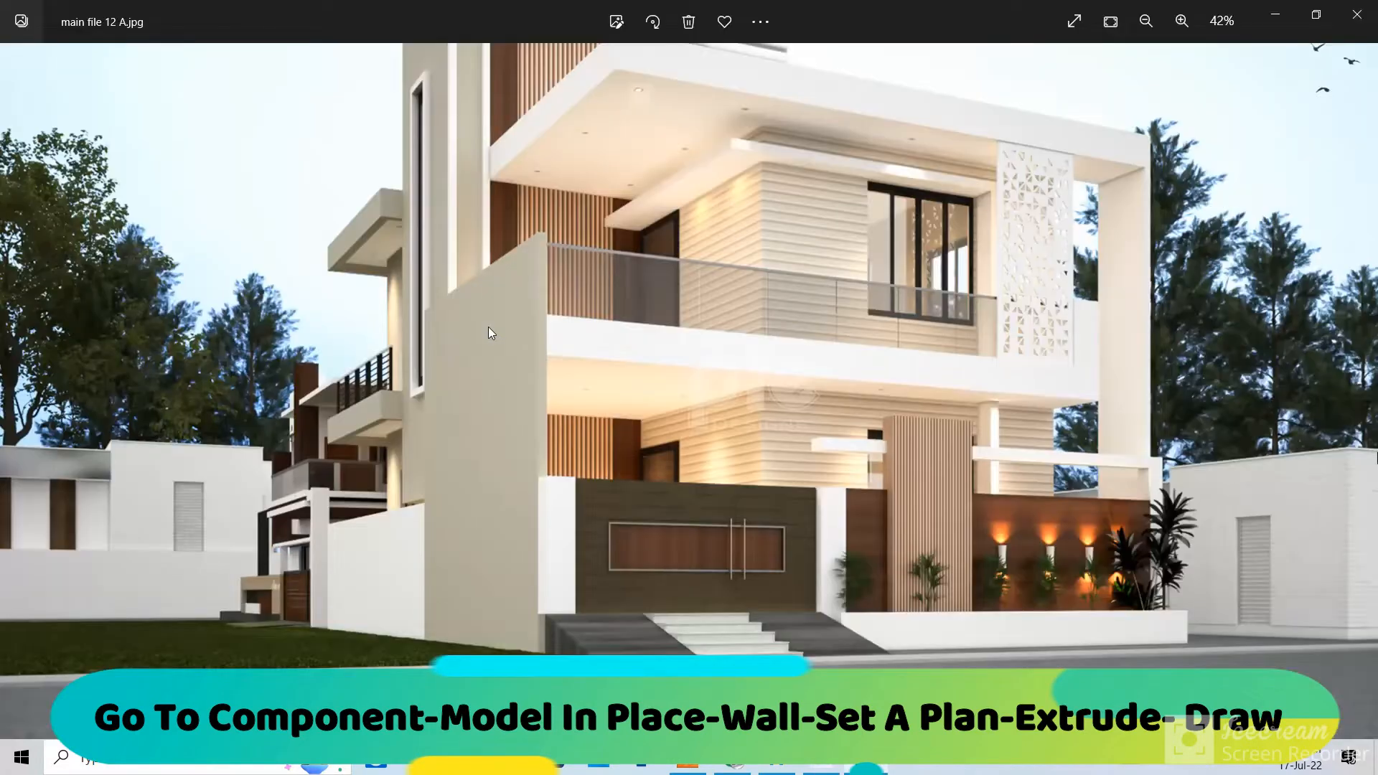
pyautogui.hotkey('alt', 'Tab')
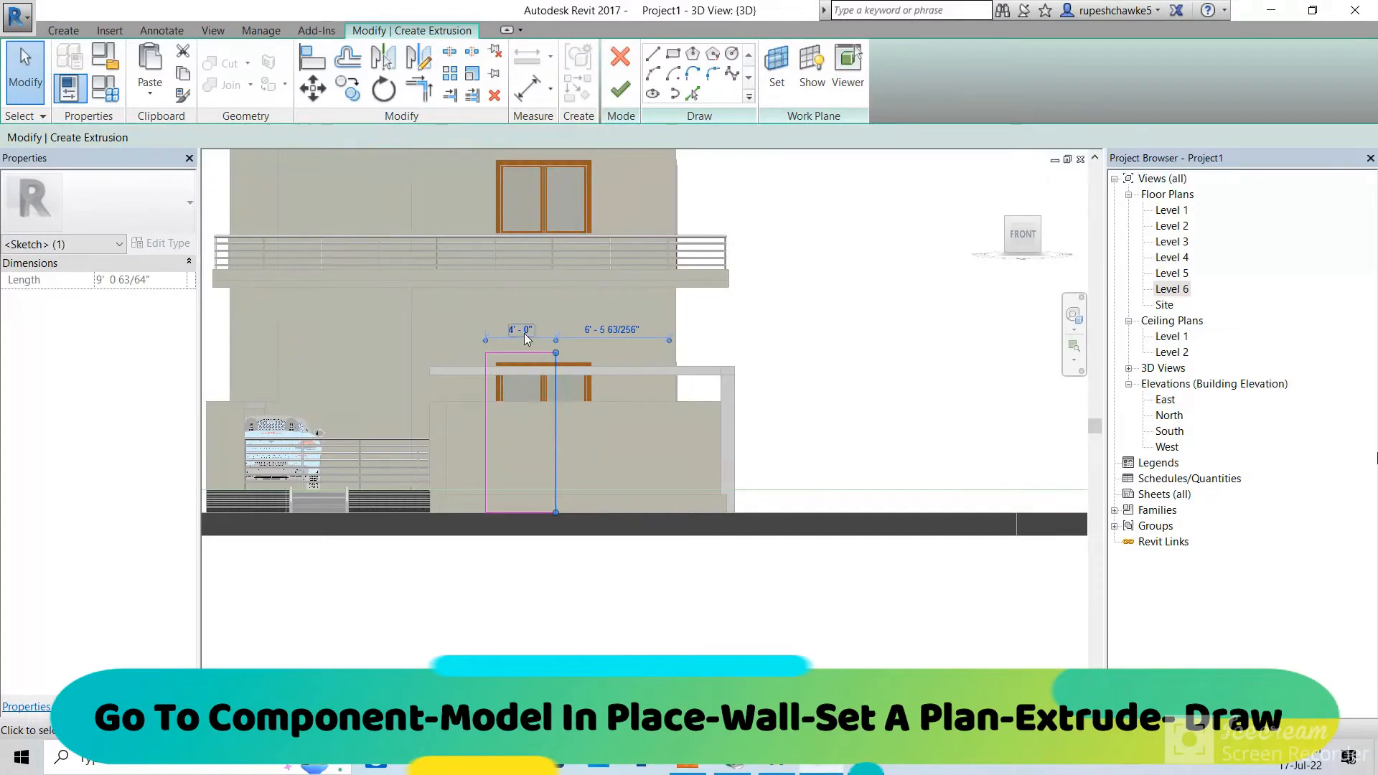
pyautogui.write('4 6')
pyautogui.press('Return')
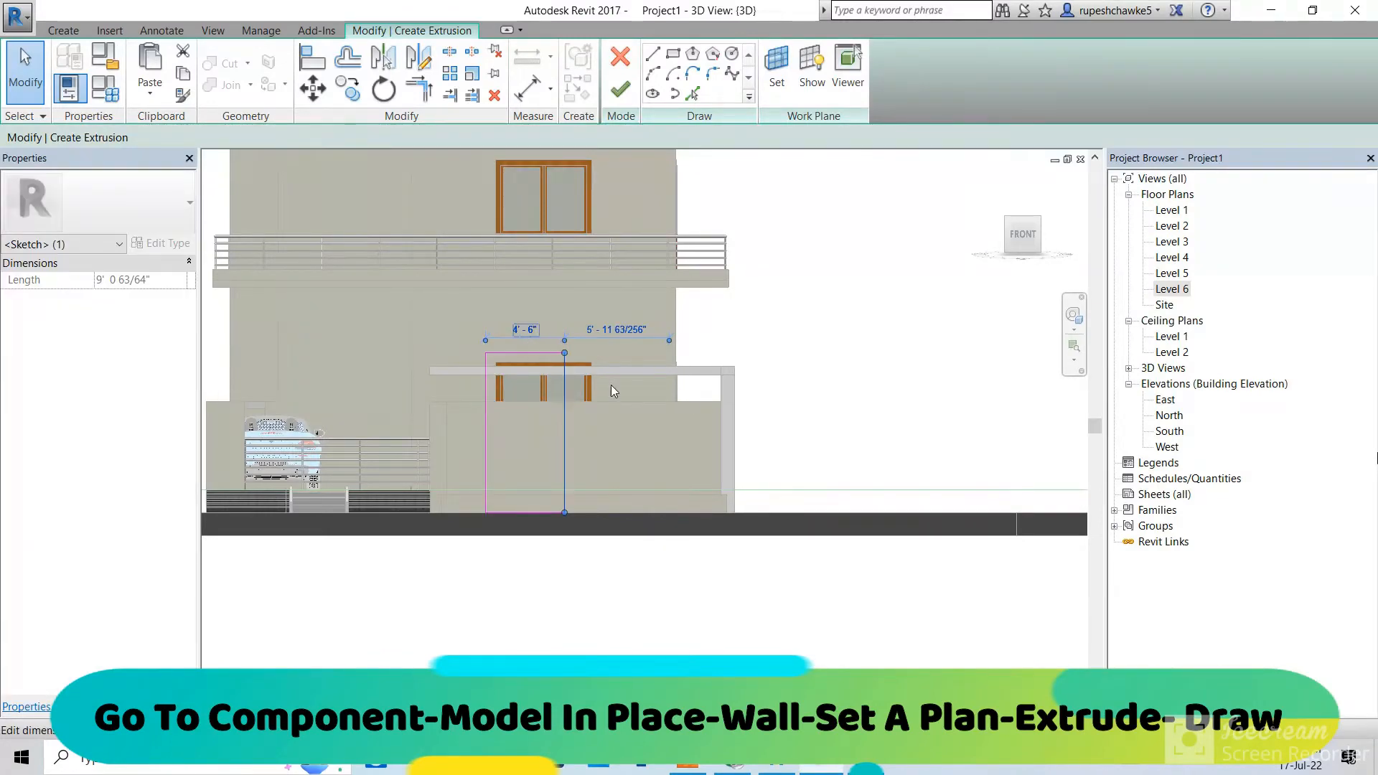
pyautogui.hotkey('alt', 'Tab')
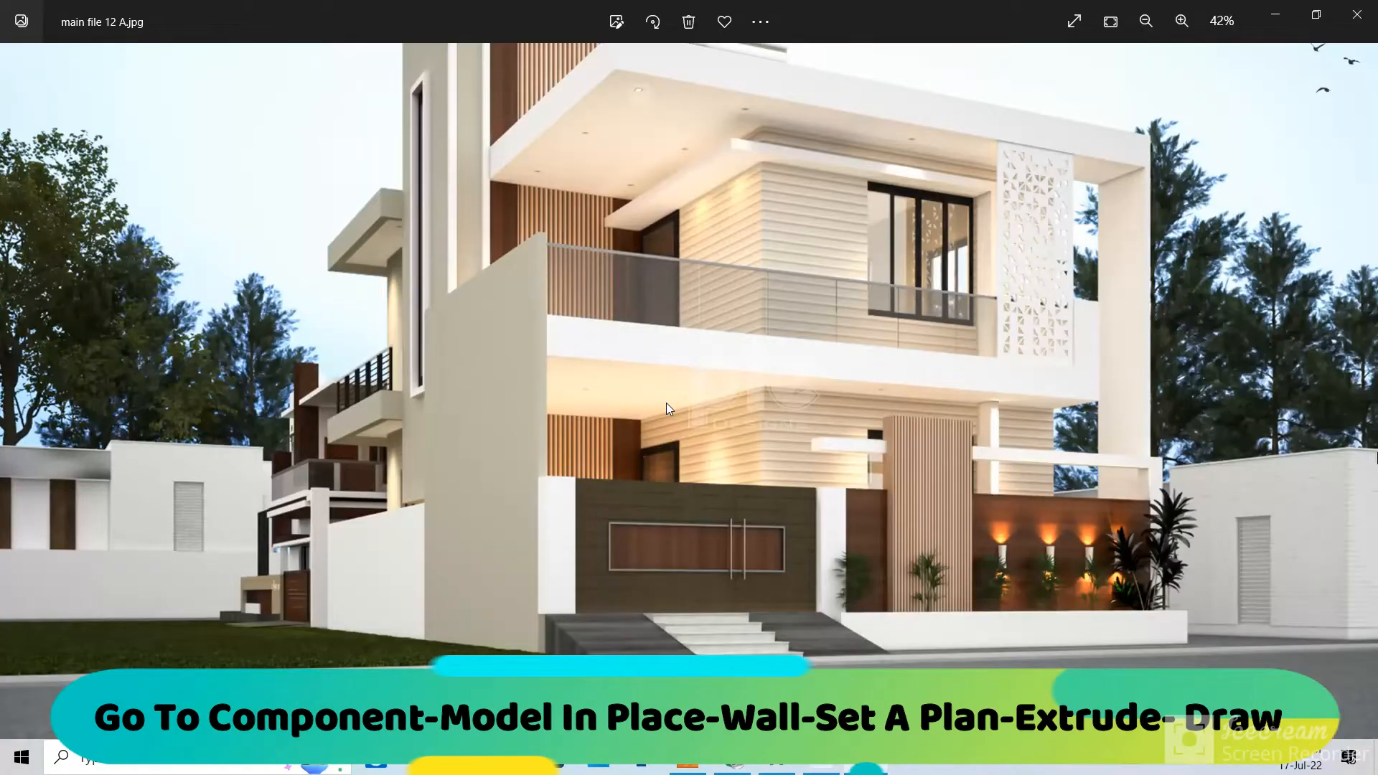
pyautogui.hotkey('alt', 'Tab')
# Set the panel profile's height to 9.5 ft and finish the extrusion sketch
pyautogui.click(531, 354)
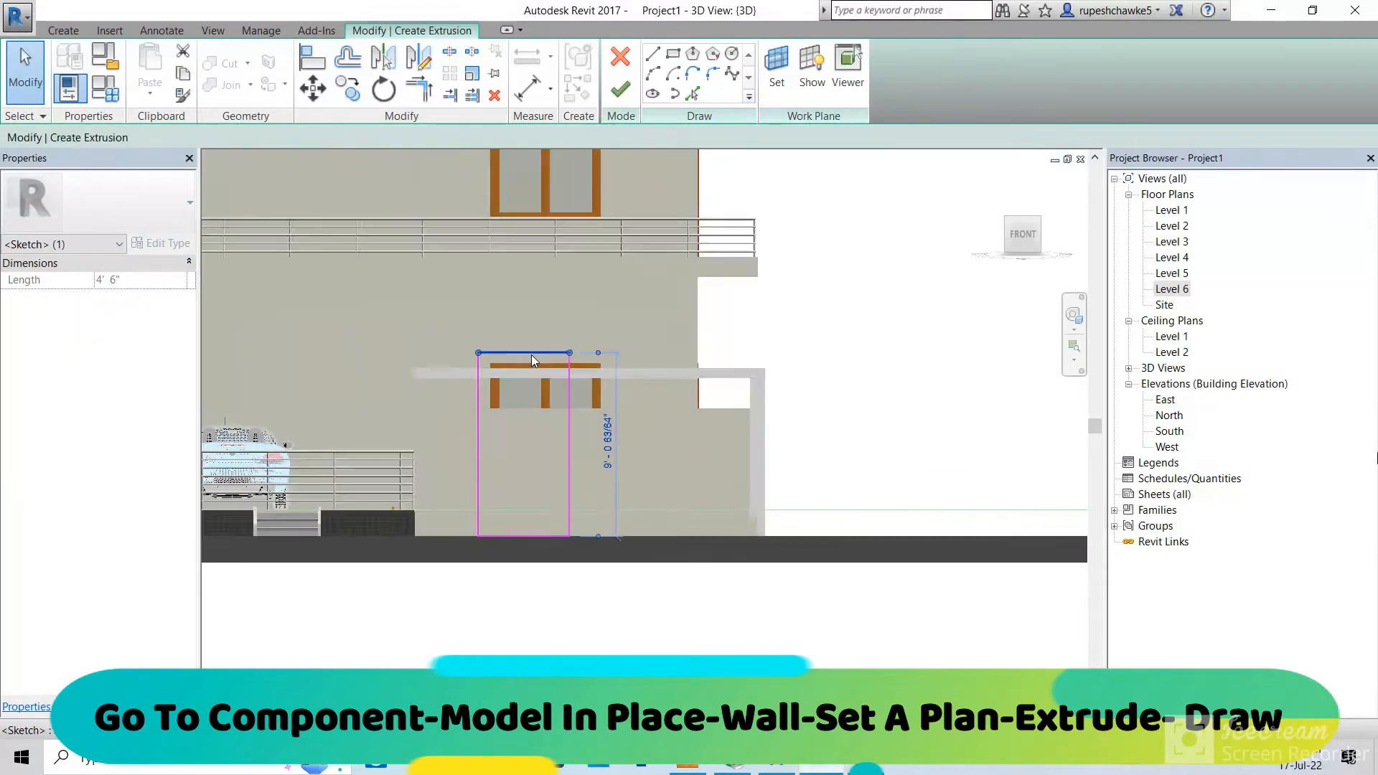
pyautogui.scroll(3, 531, 355)
pyautogui.click(673, 520)
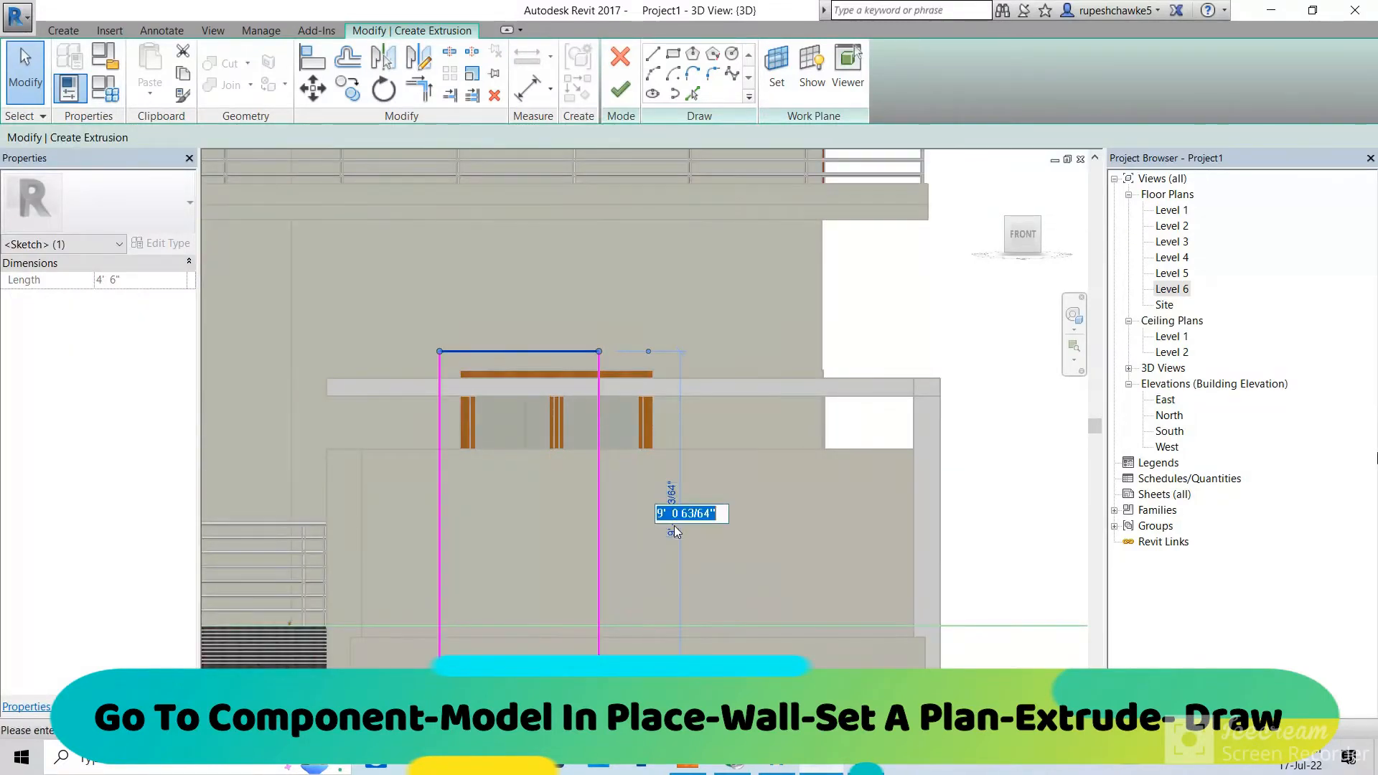
pyautogui.write('9.5')
pyautogui.press('Return')
pyautogui.click(799, 500)
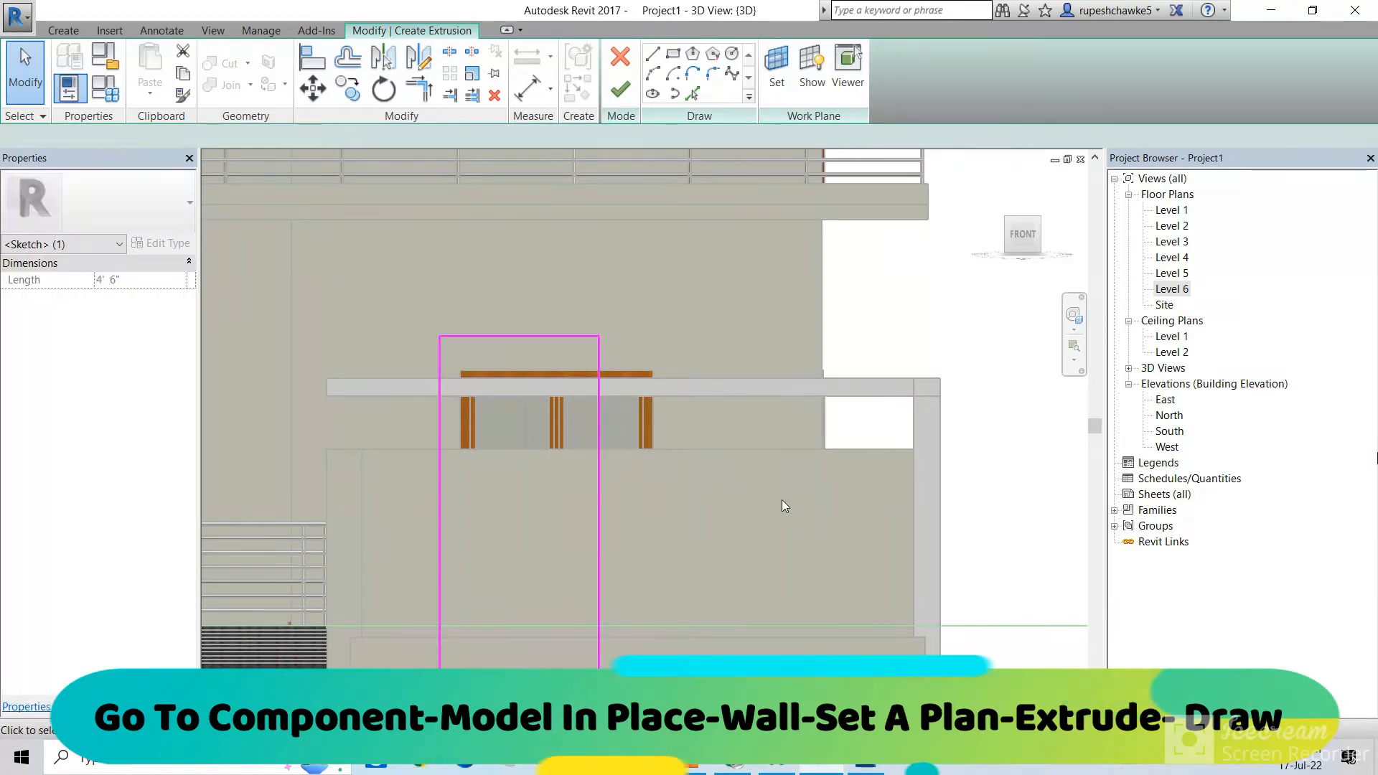
pyautogui.click(620, 89)
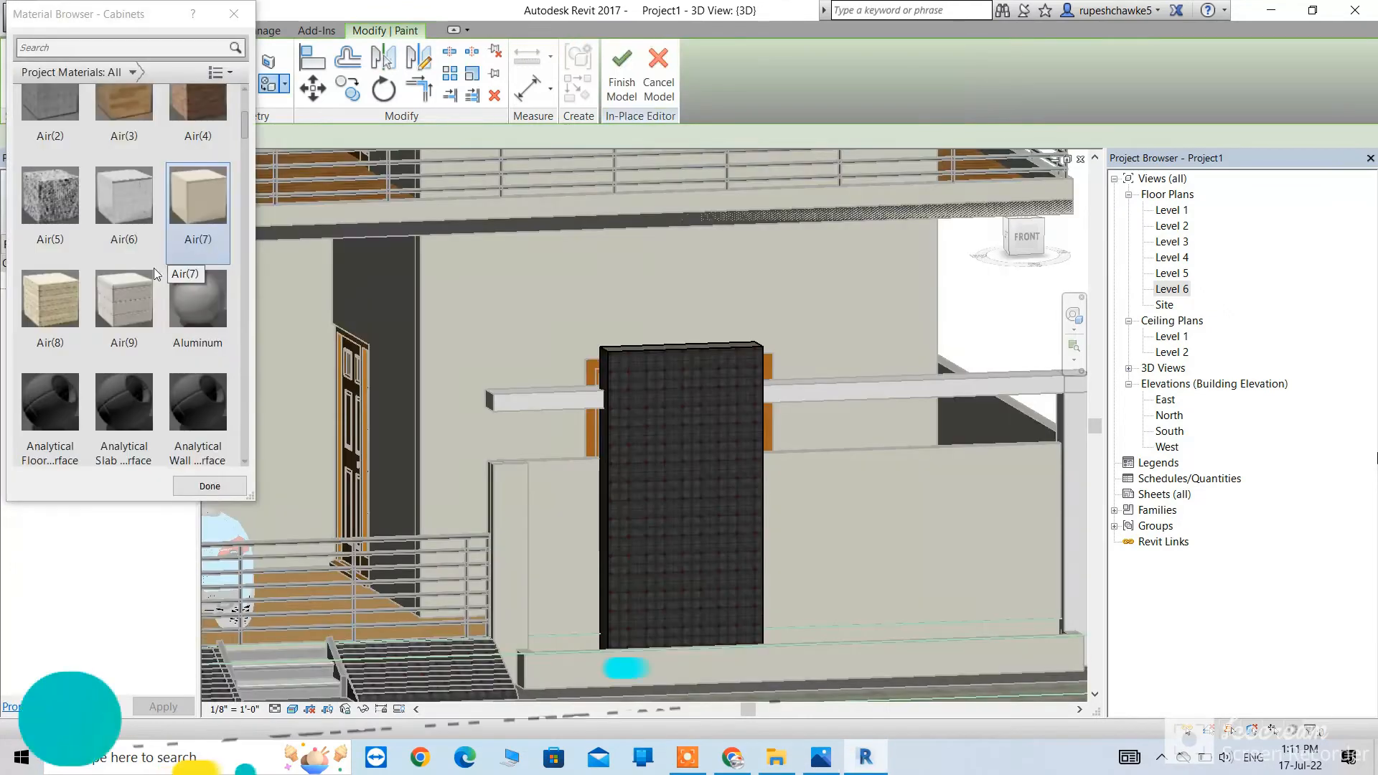
# Paint the vertical panel's front face with the Air(8) material and finish the in-place model
pyautogui.scroll(3, 46, 306)
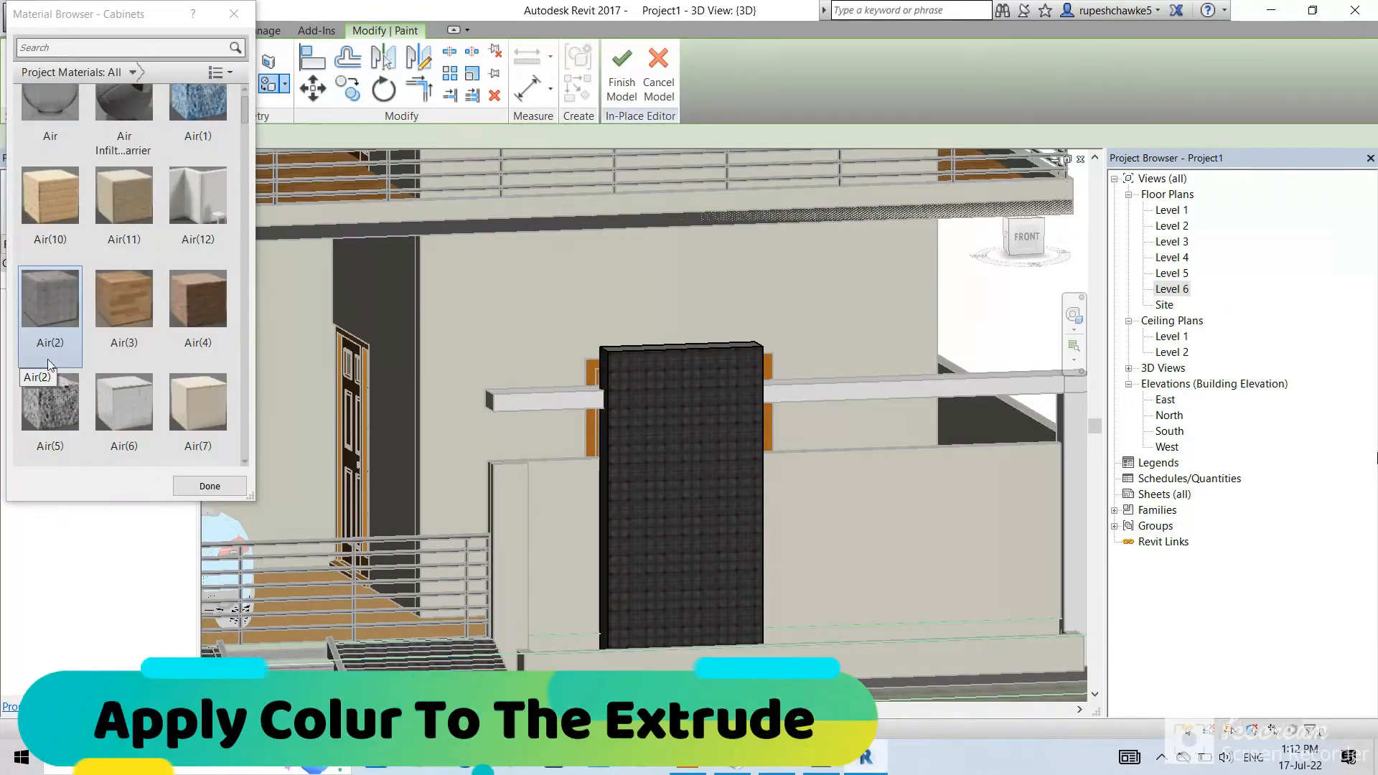
pyautogui.scroll(-1, 57, 391)
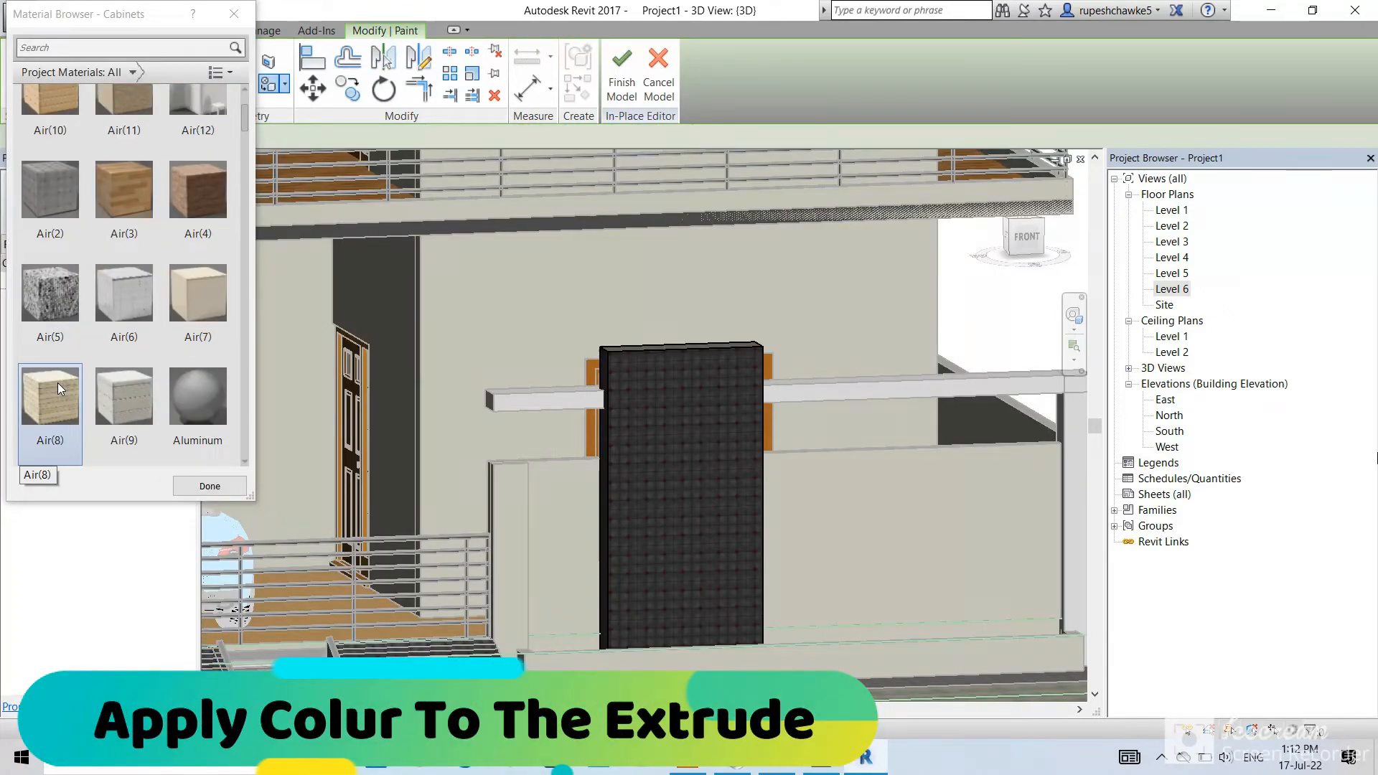
pyautogui.click(58, 382)
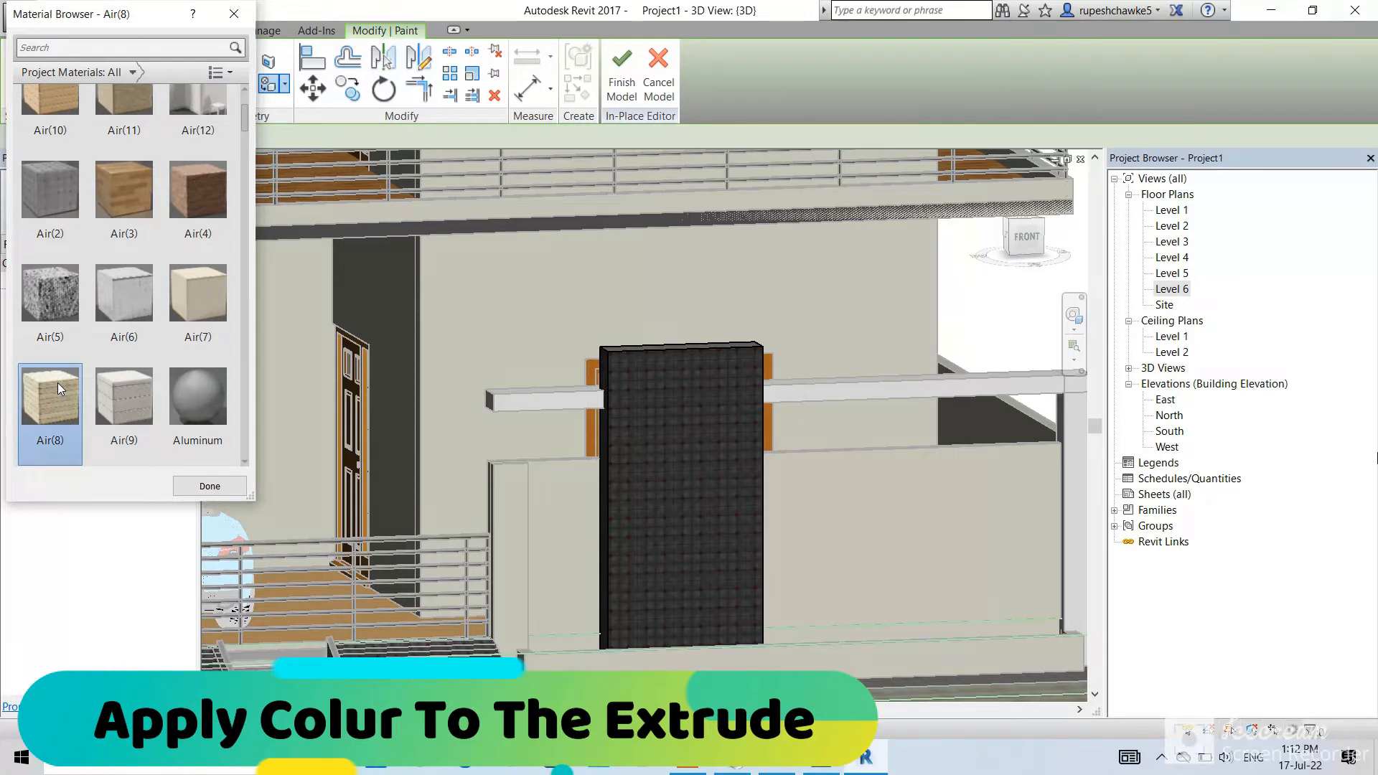
pyautogui.click(722, 351)
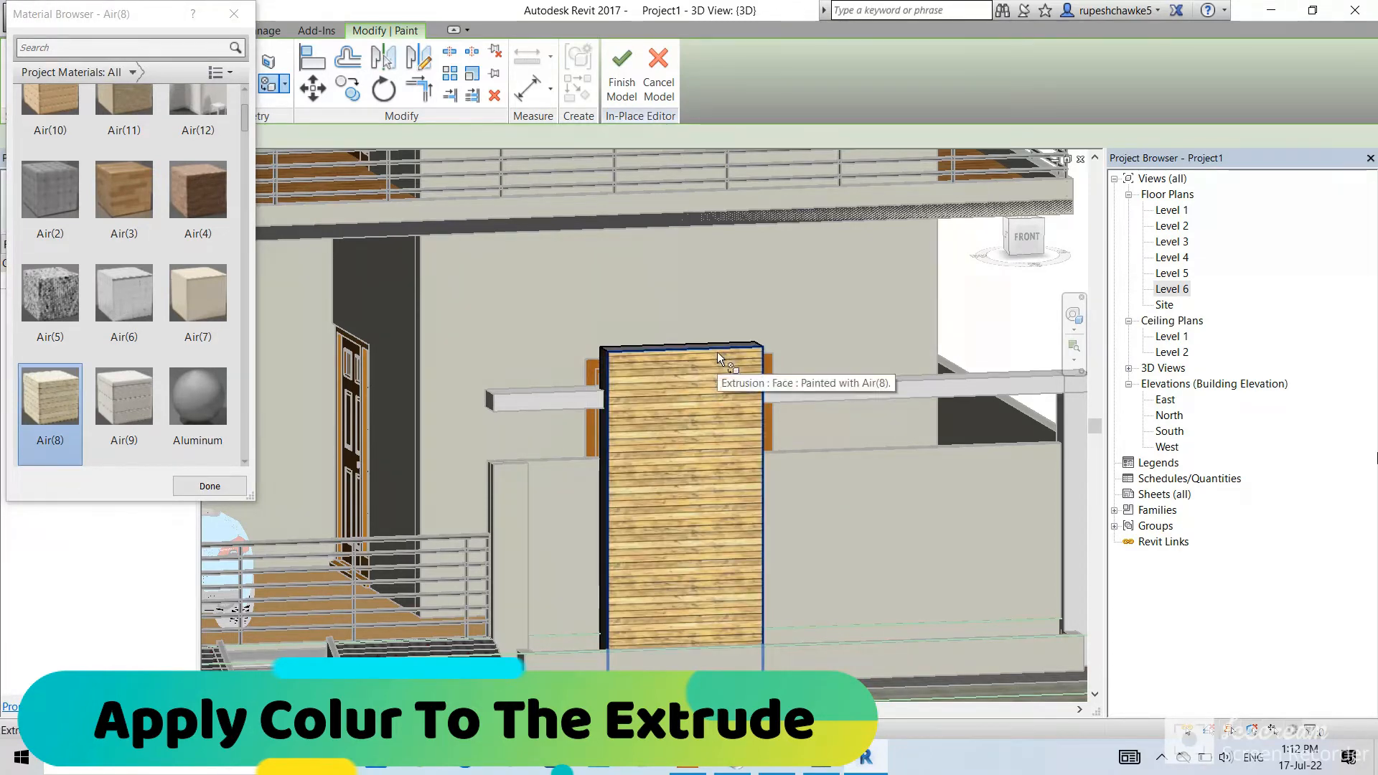
pyautogui.press('Escape')
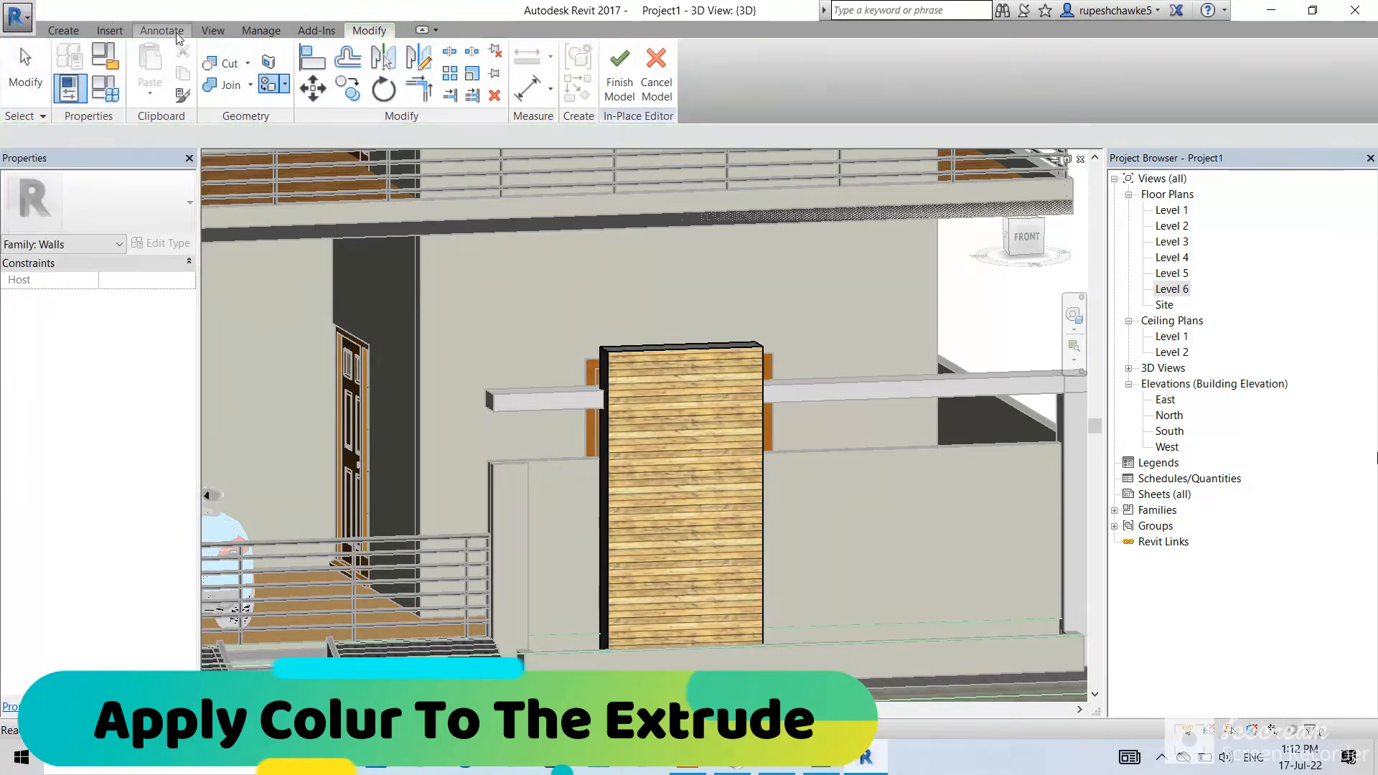
pyautogui.click(162, 30)
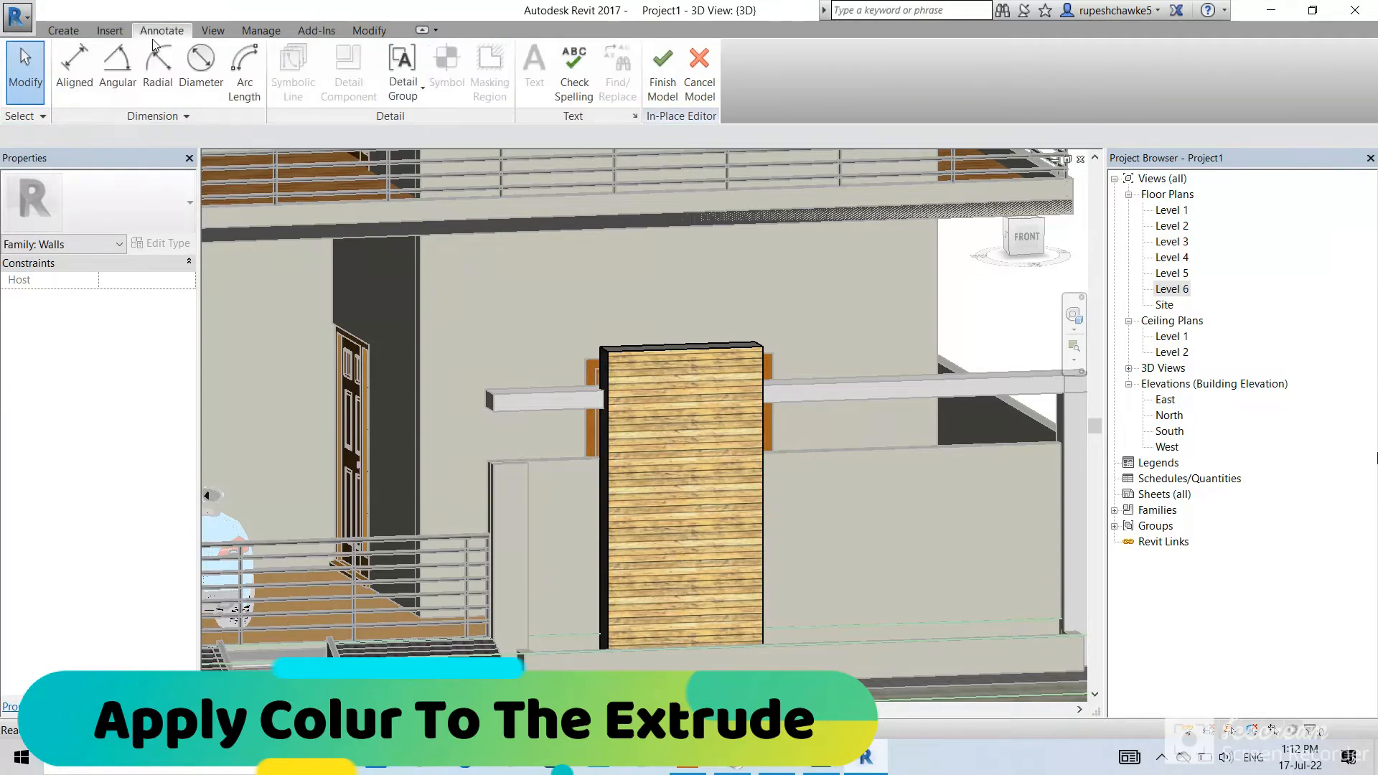
pyautogui.click(663, 72)
# Rotate the appearance image texture of the Air(8) material by 90° and apply the change
pyautogui.click(619, 30)
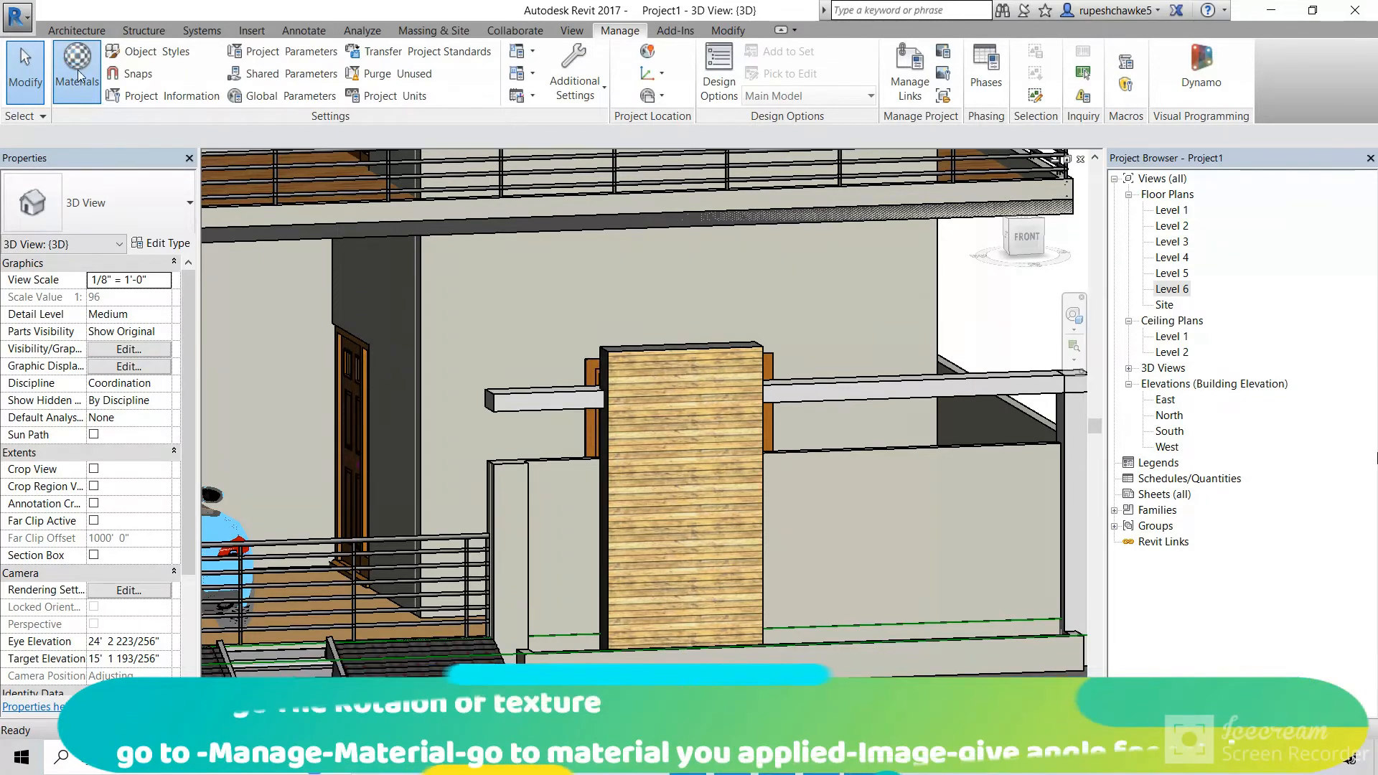
pyautogui.click(76, 66)
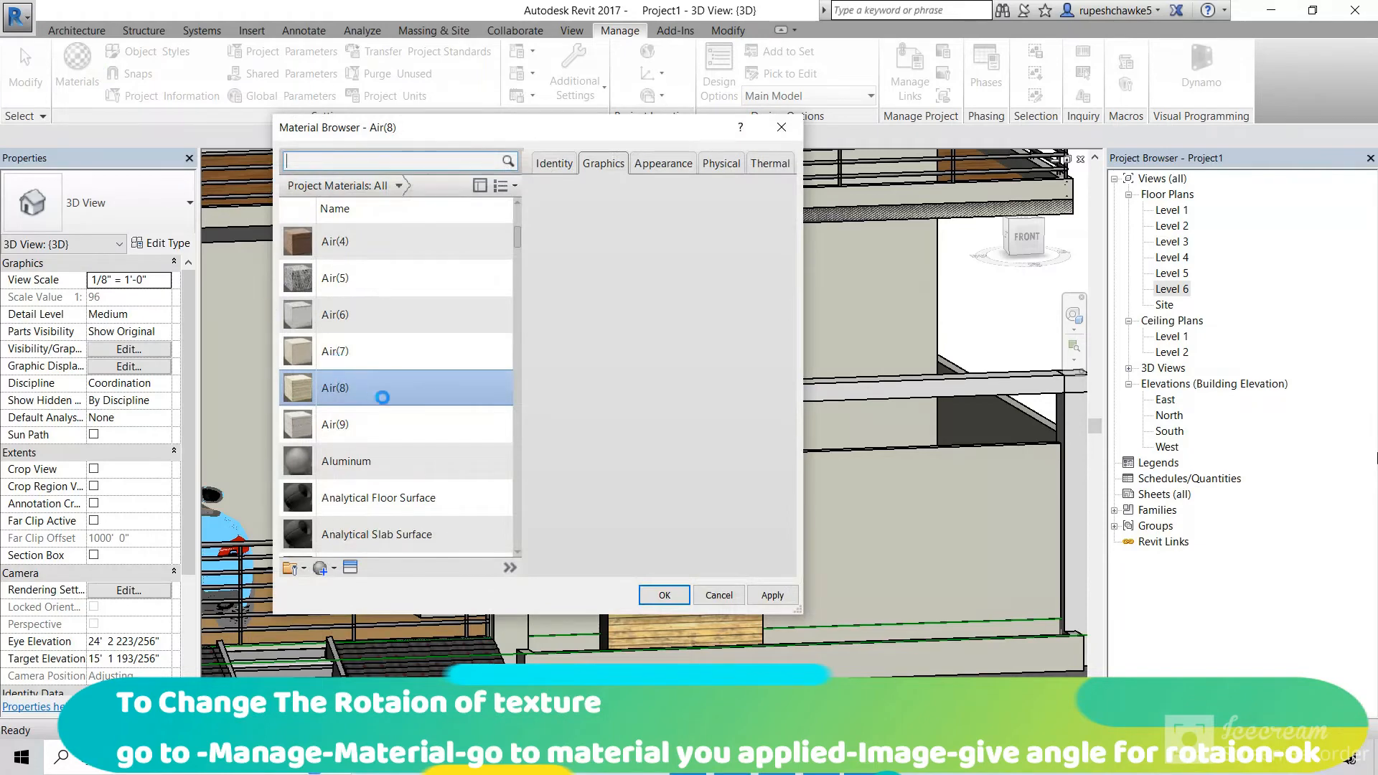
pyautogui.click(663, 164)
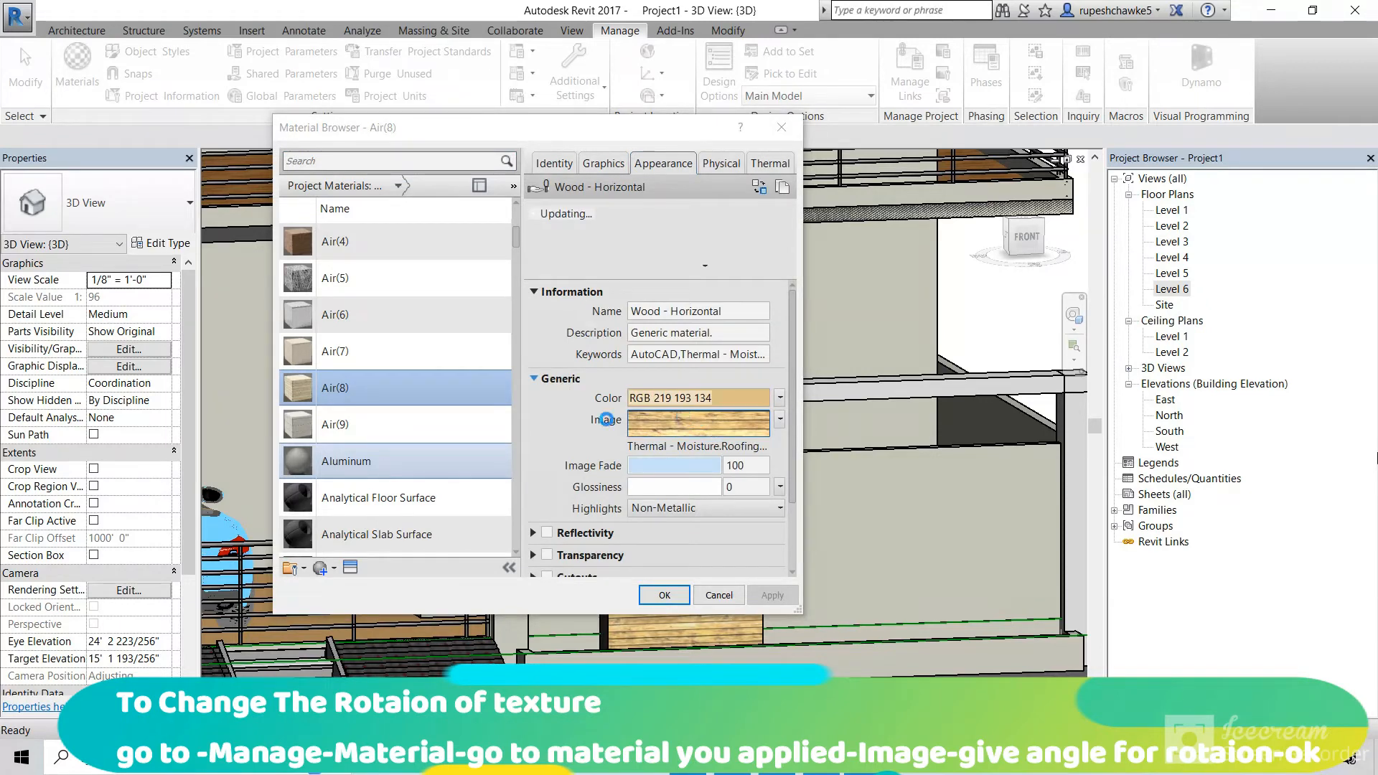
pyautogui.click(698, 424)
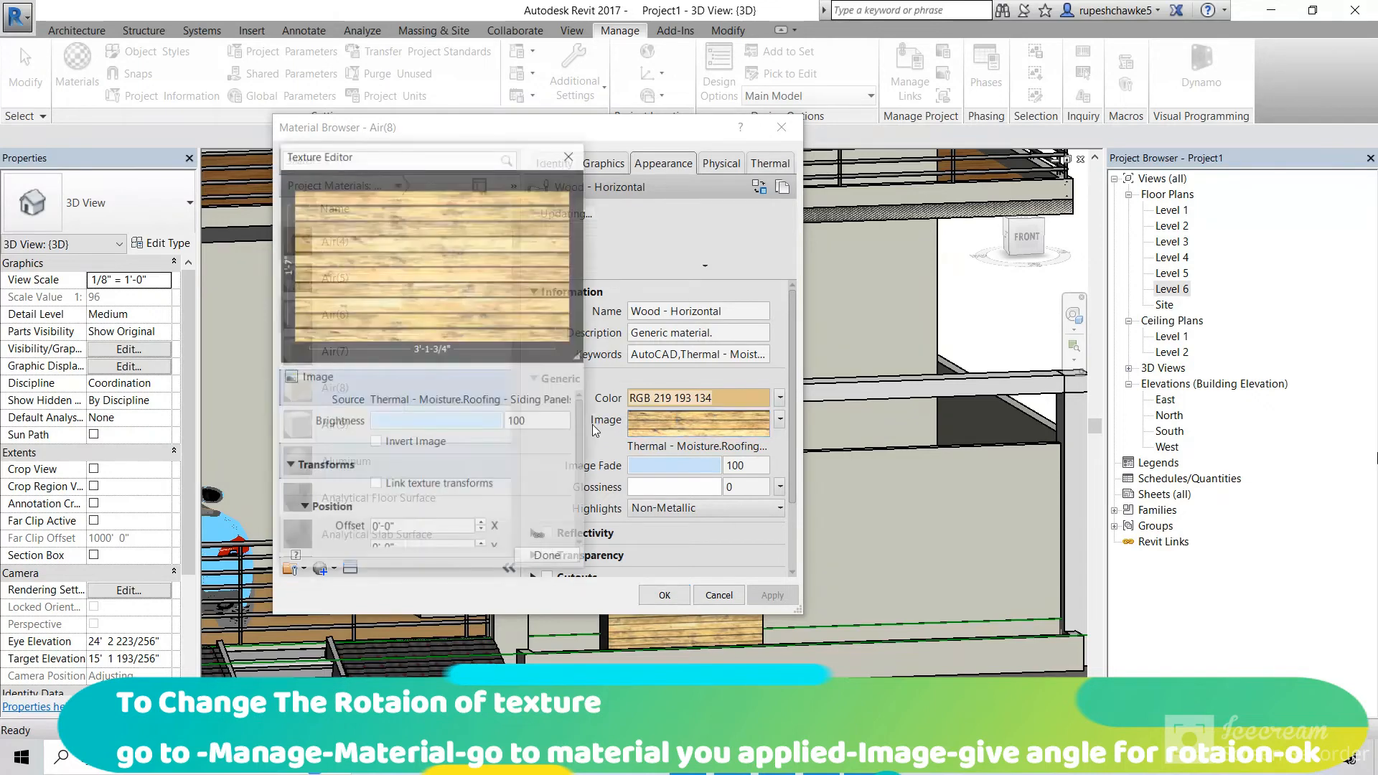
pyautogui.scroll(-6, 415, 489)
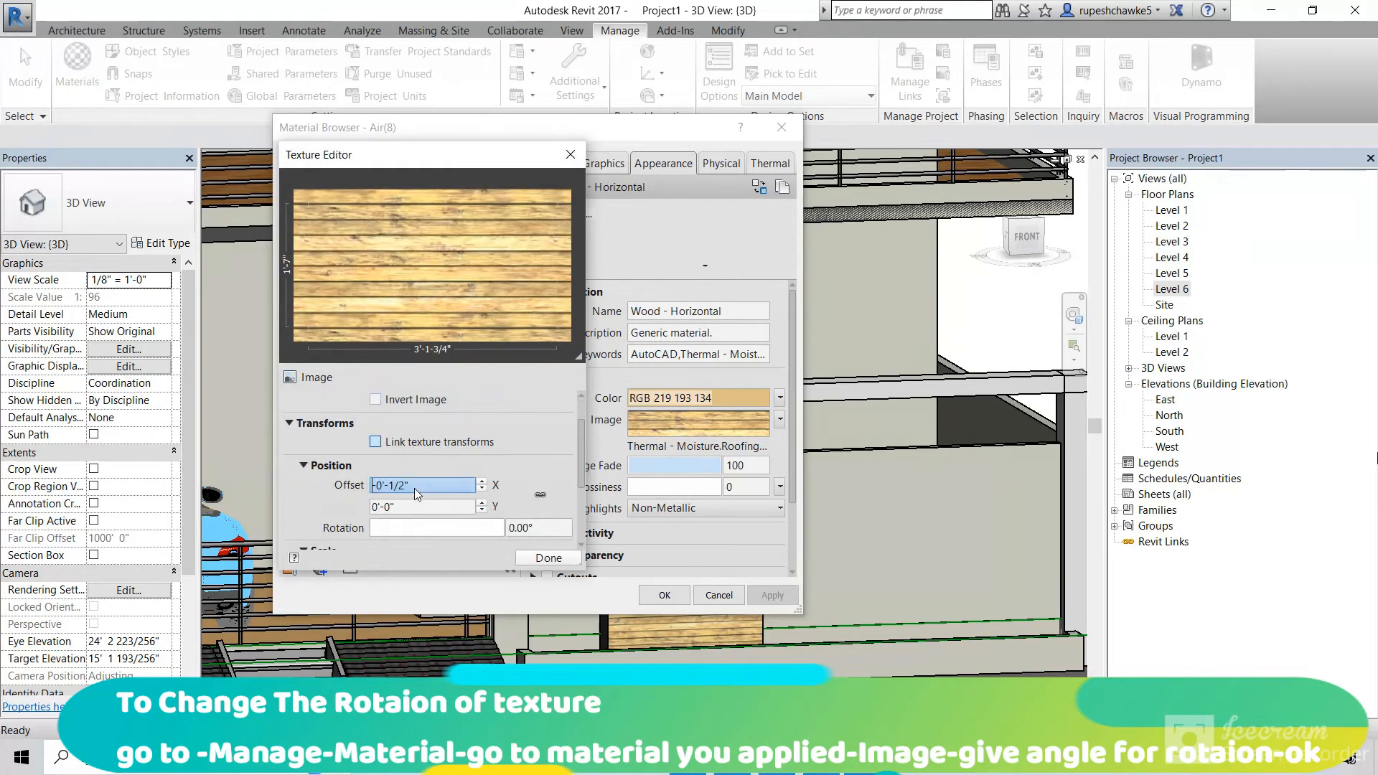
pyautogui.click(407, 529)
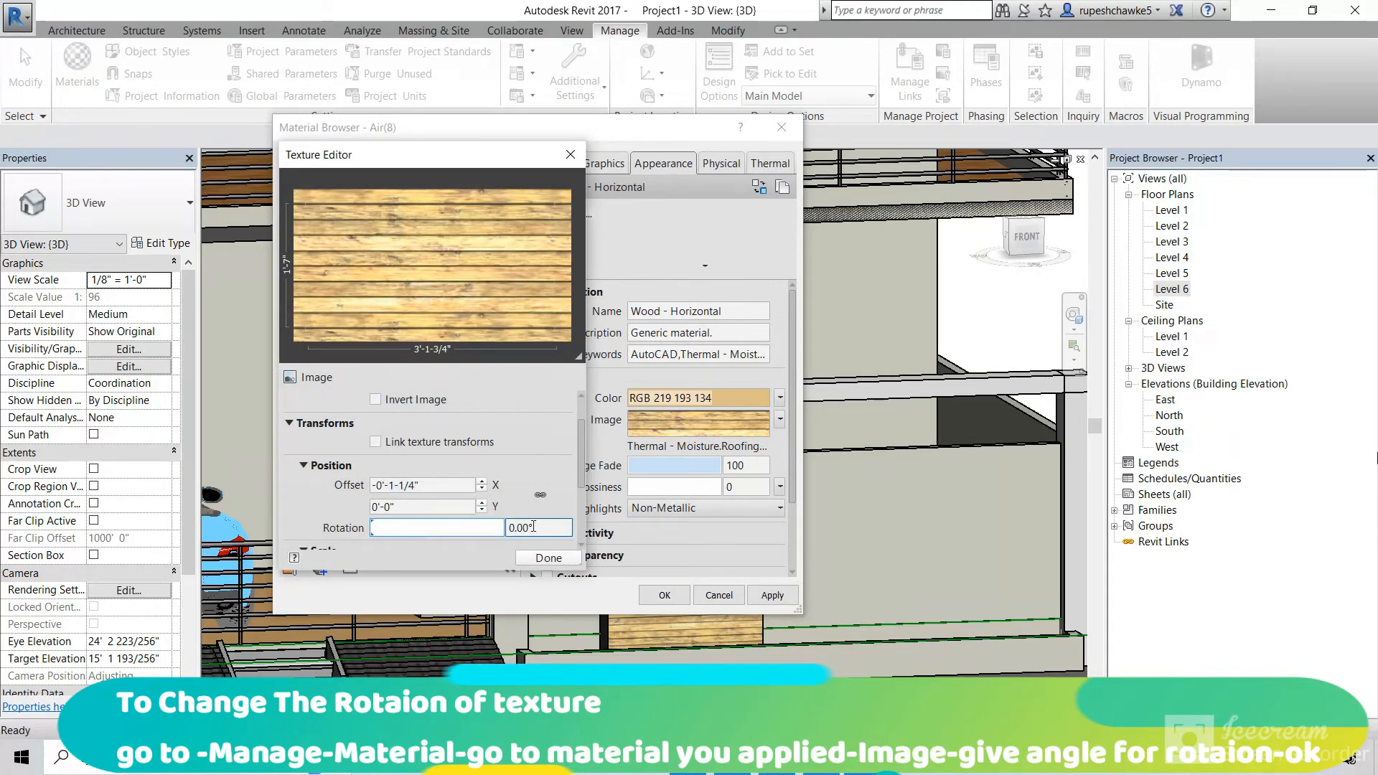
pyautogui.click(504, 528)
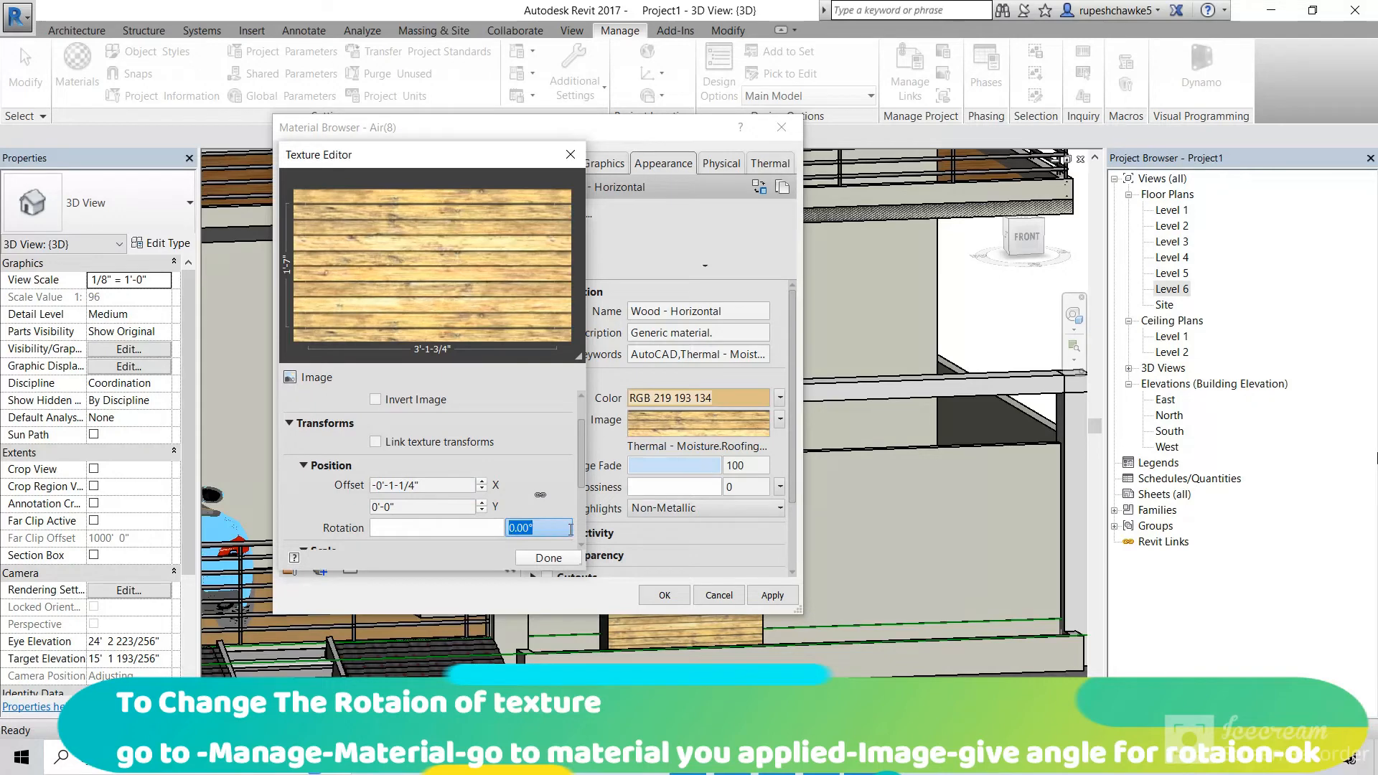
pyautogui.press('Return')
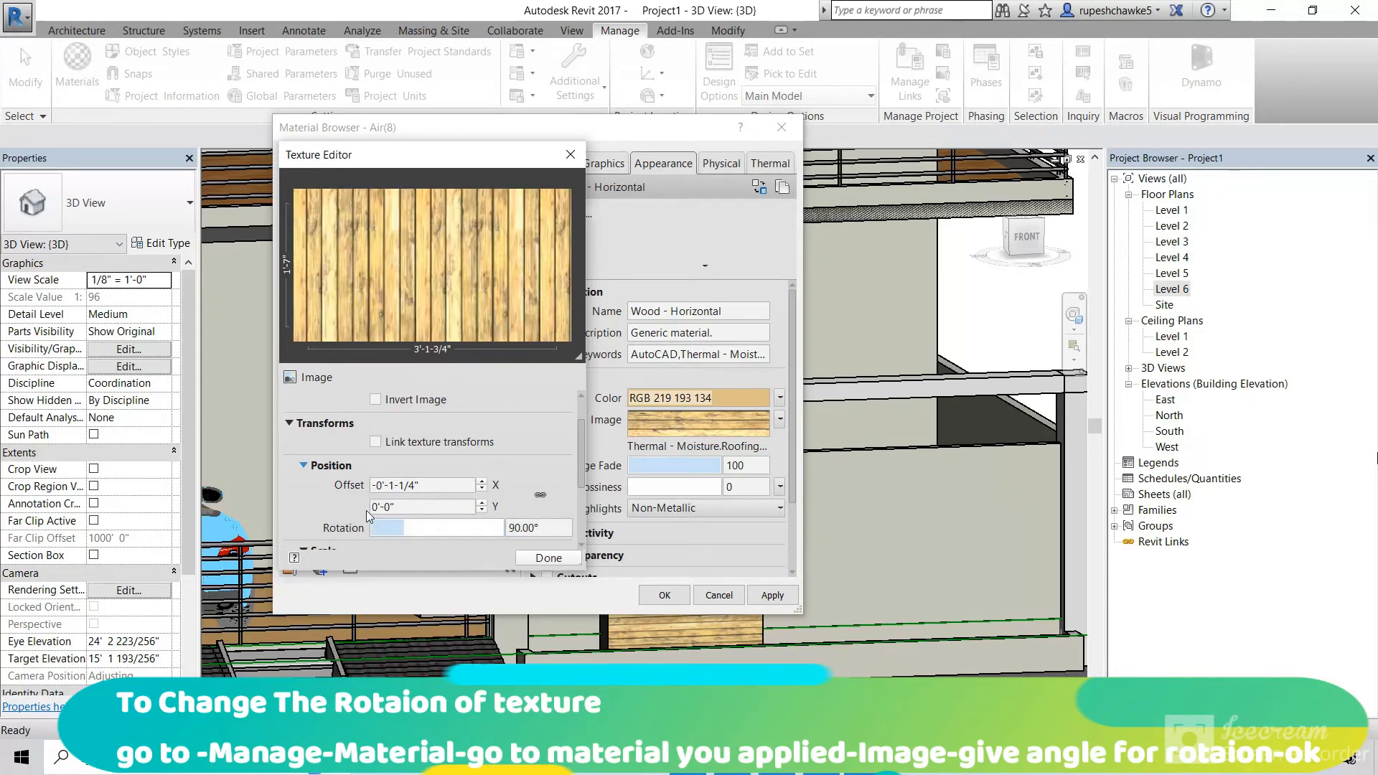
pyautogui.click(548, 558)
pyautogui.click(773, 595)
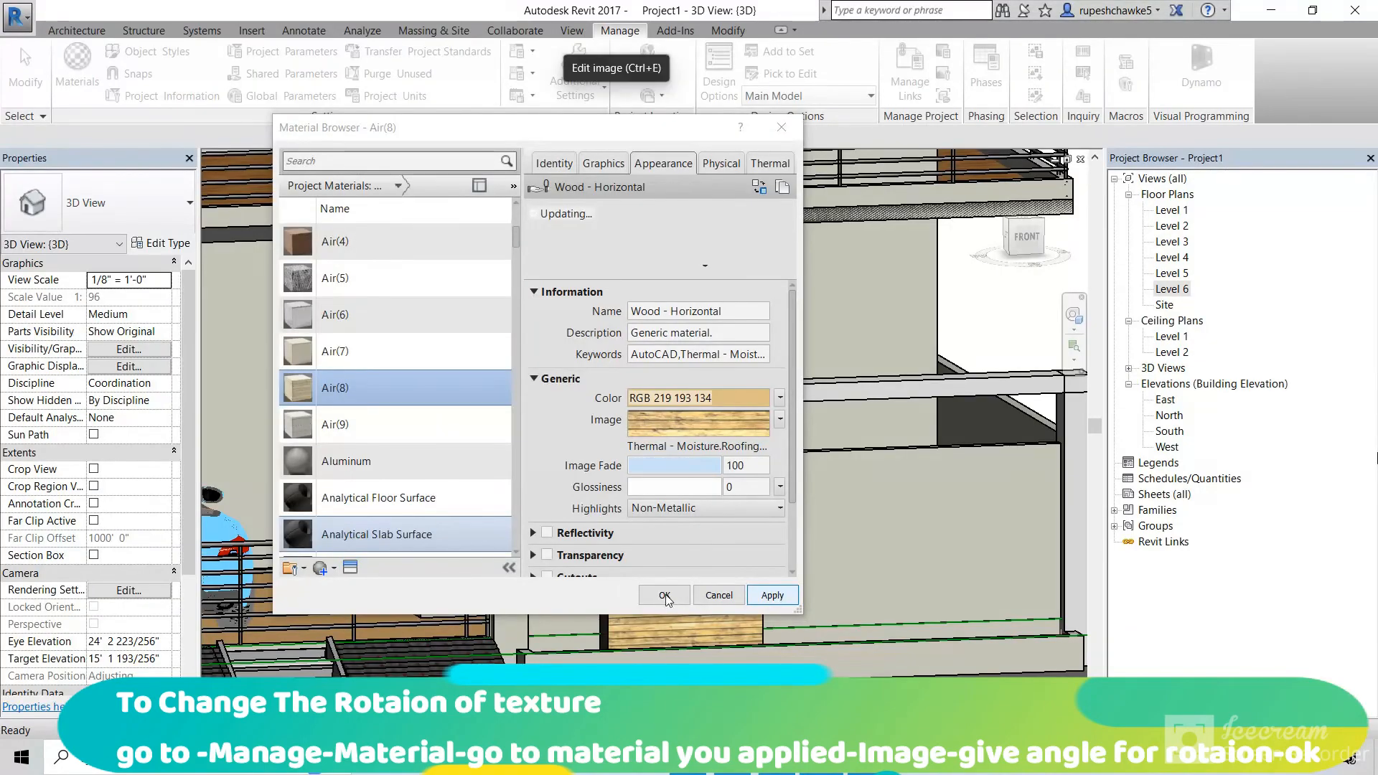
pyautogui.click(664, 596)
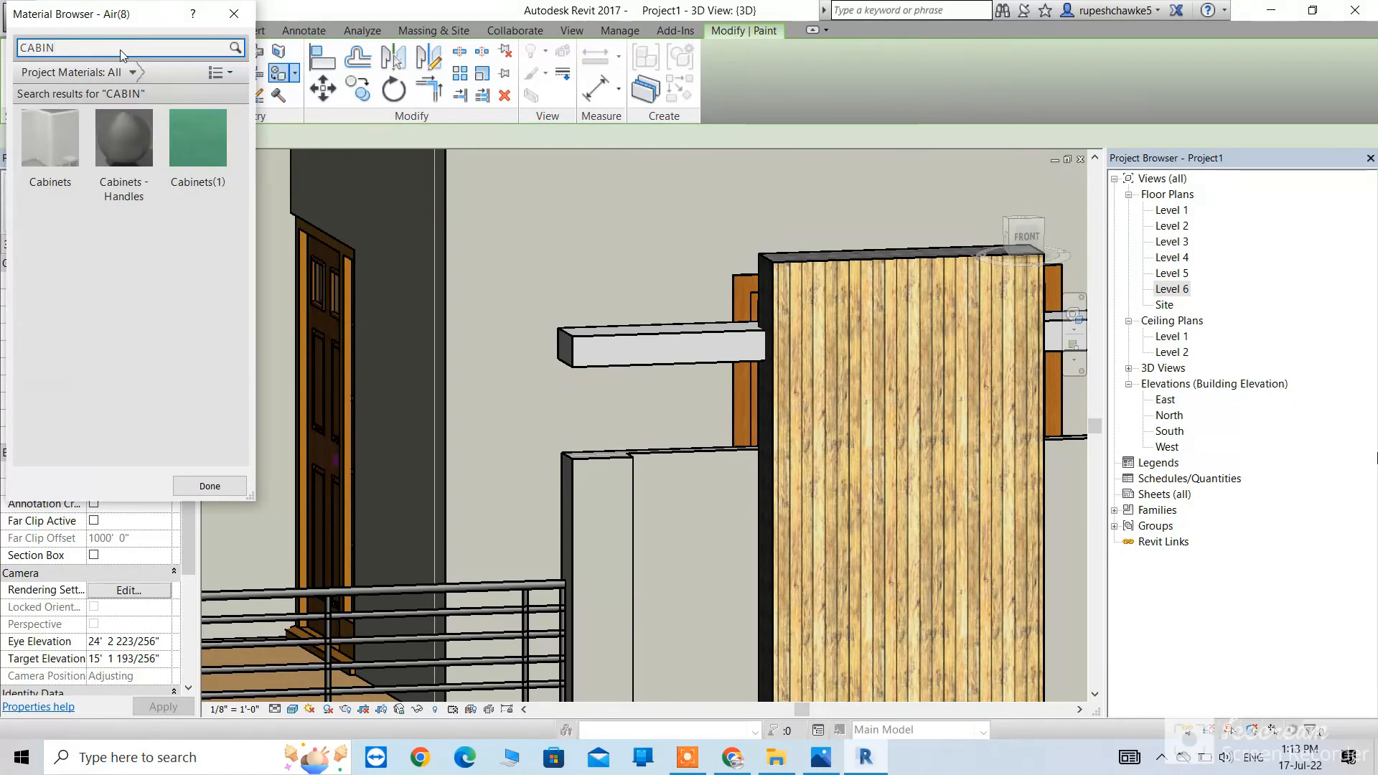
# Paint the column beside the gate and the front face of the low flower-pot wall with the Cabinets material
pyautogui.click(66, 148)
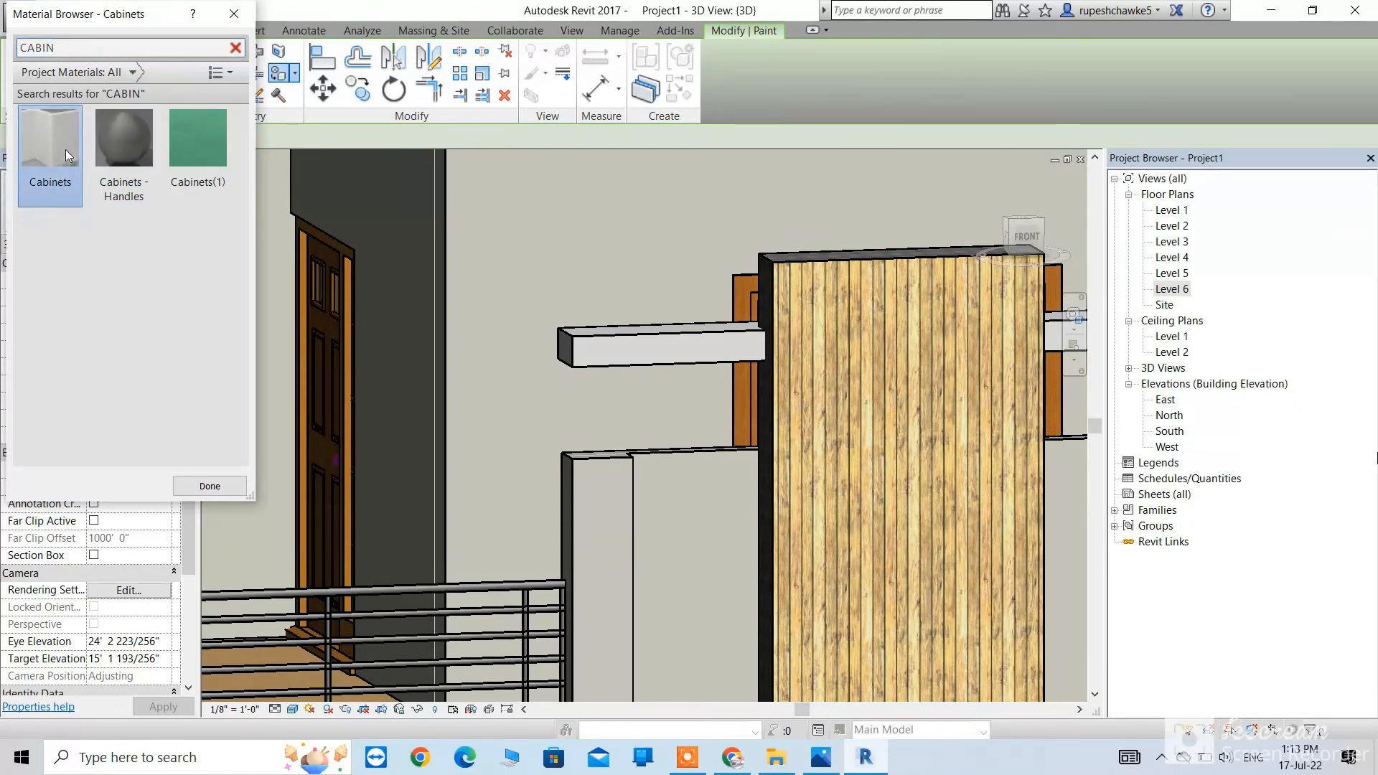
pyautogui.click(608, 481)
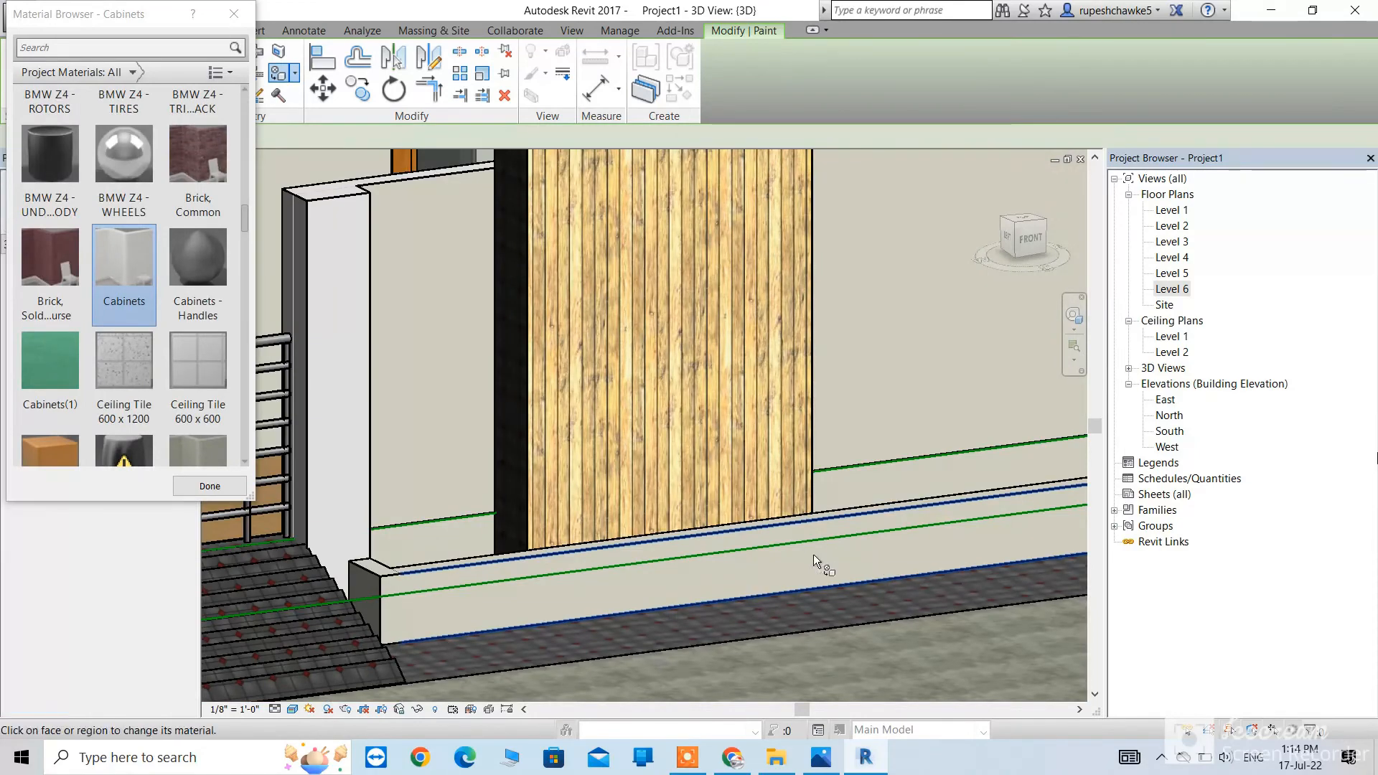
pyautogui.click(812, 554)
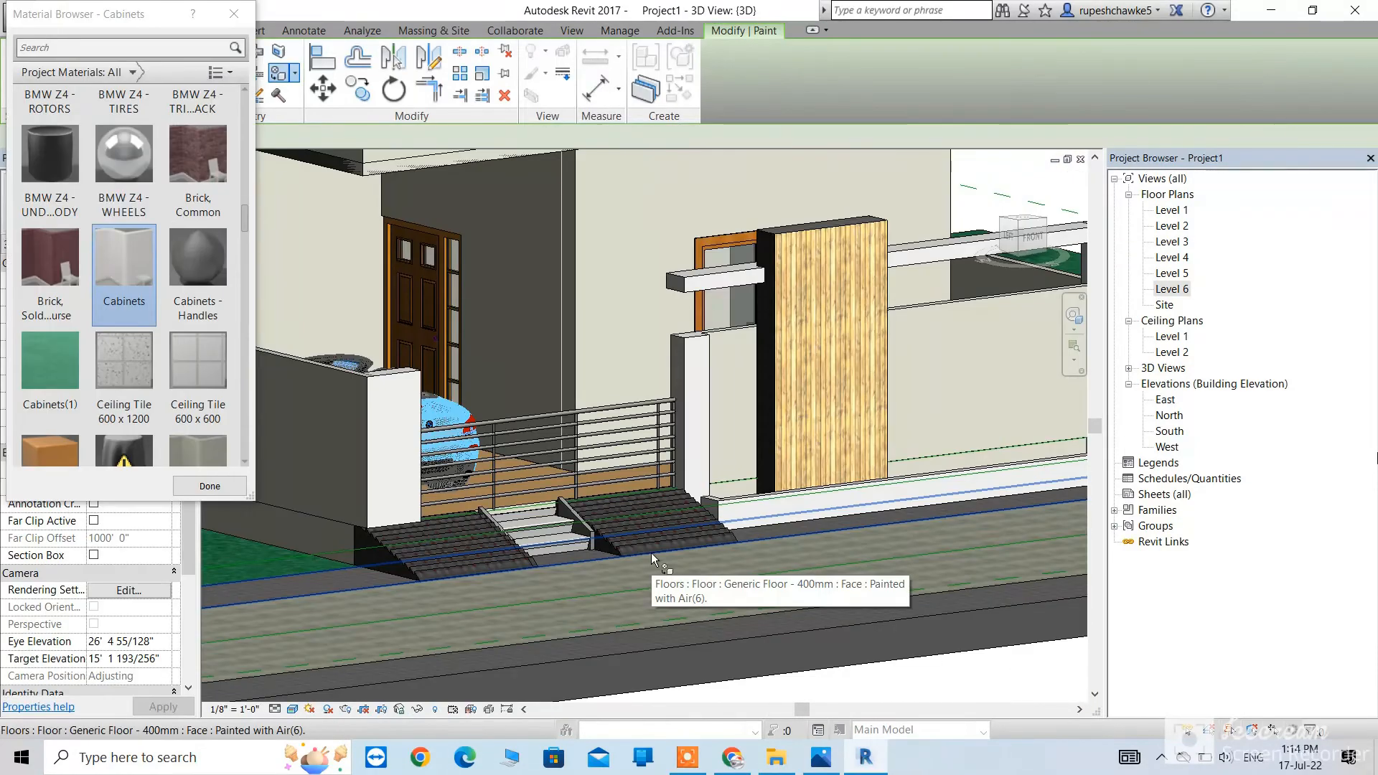
pyautogui.scroll(-6, 721, 511)
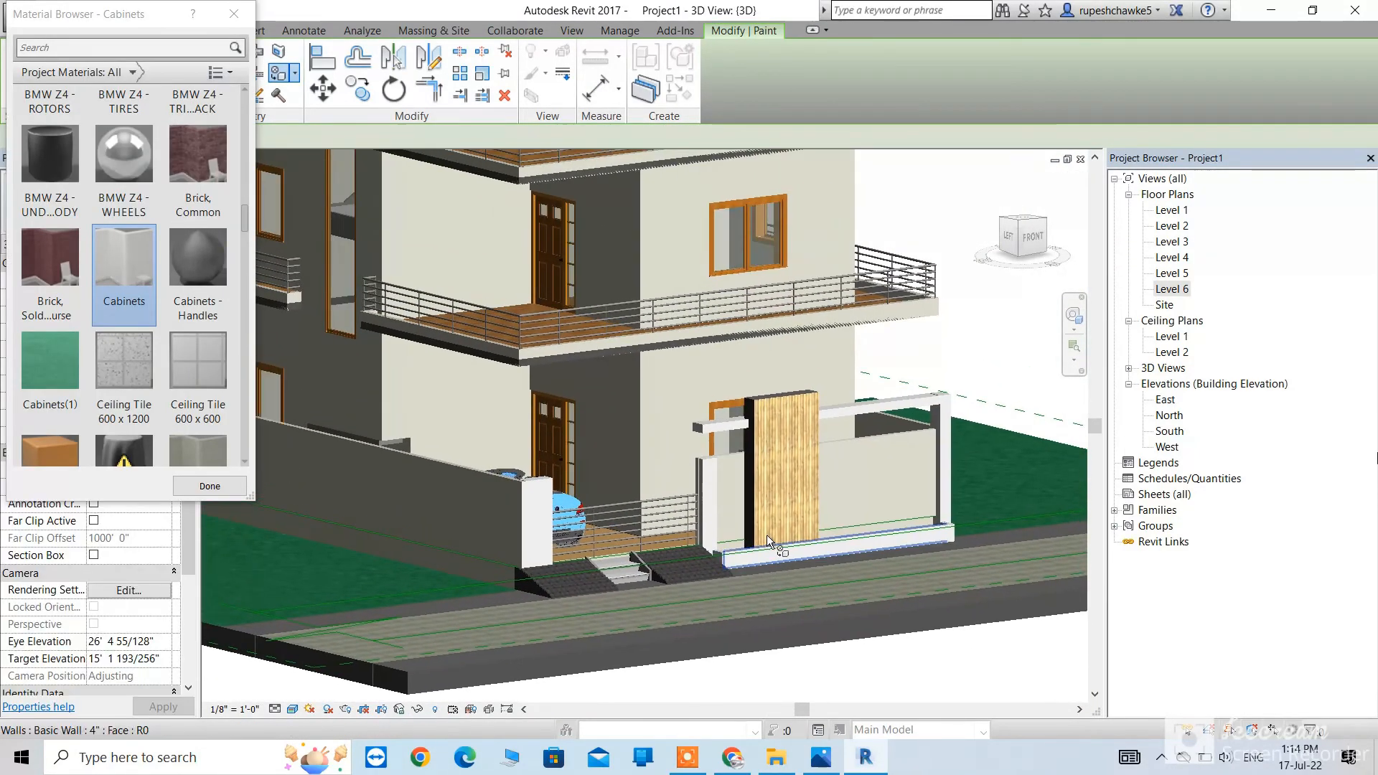
pyautogui.click(769, 542)
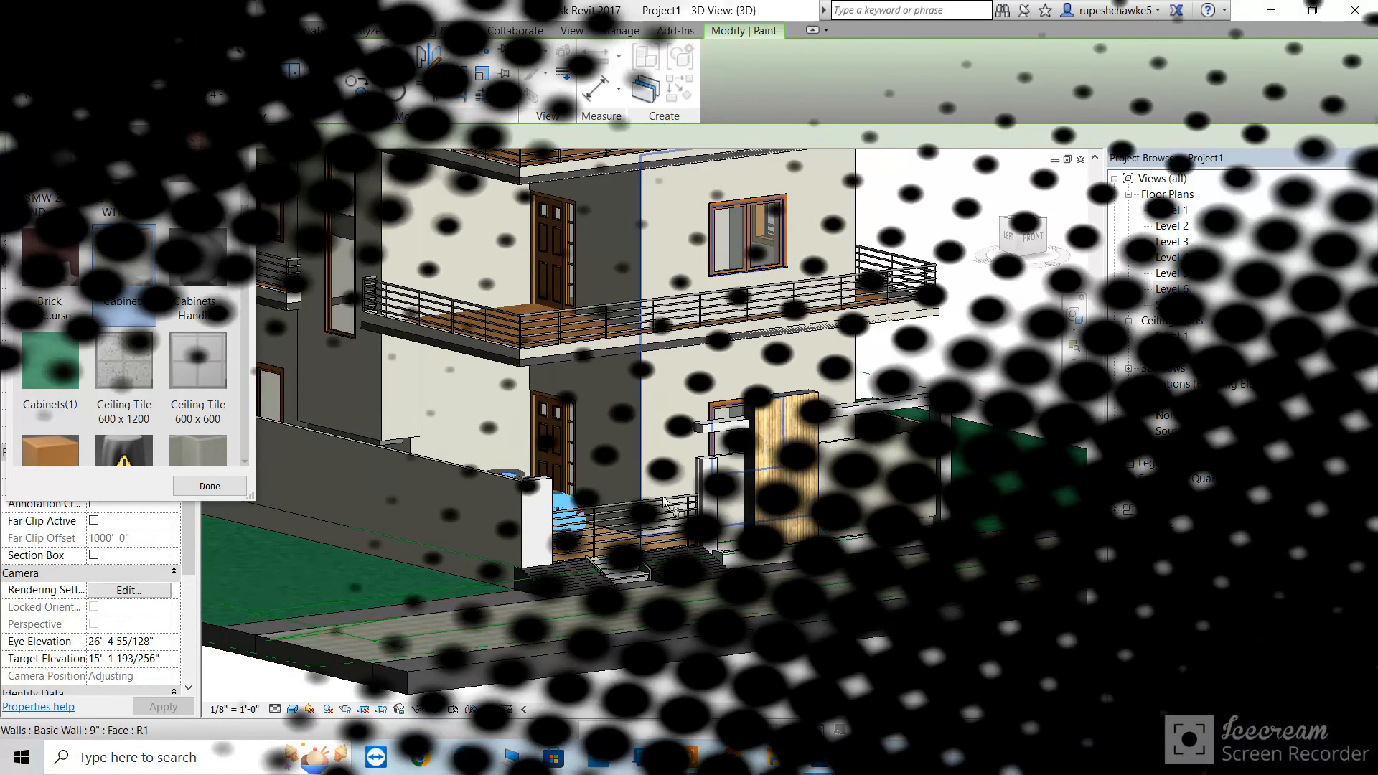